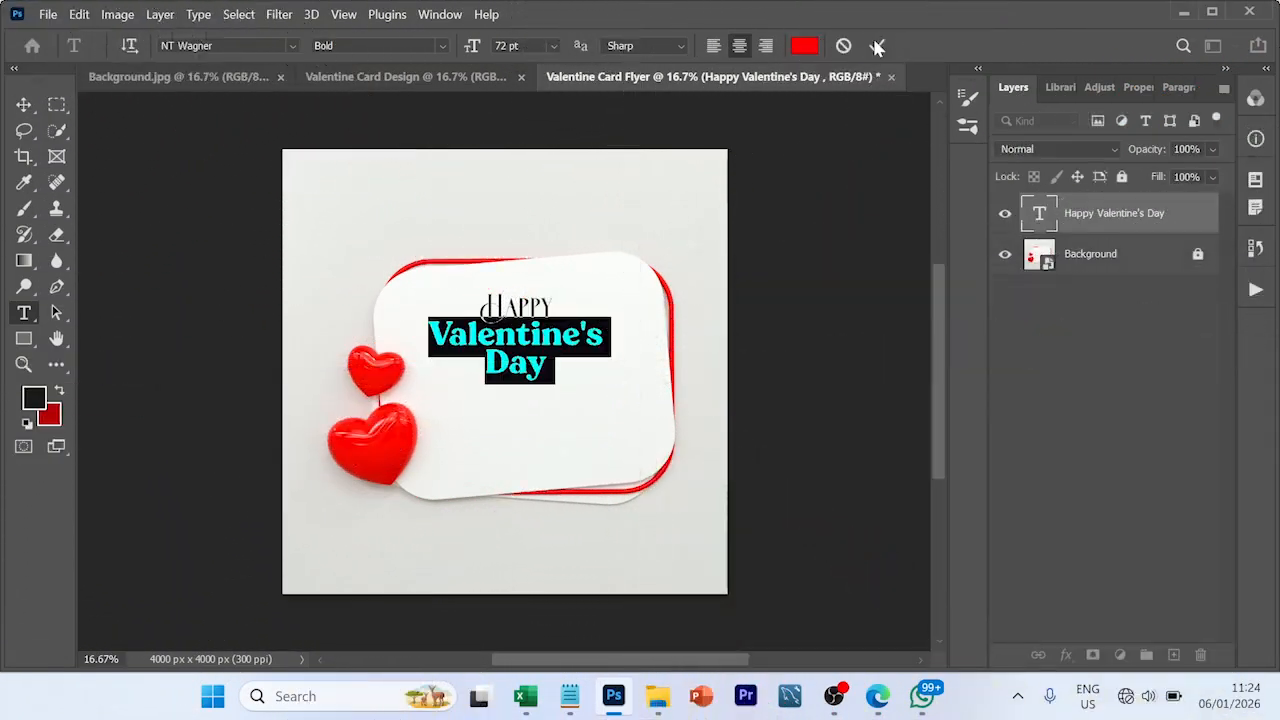
# - Move the "Happy Valentine's Day" headline into place on the upper part of the white card
pyautogui.moveTo(590, 300); pyautogui.dragTo(553, 343)
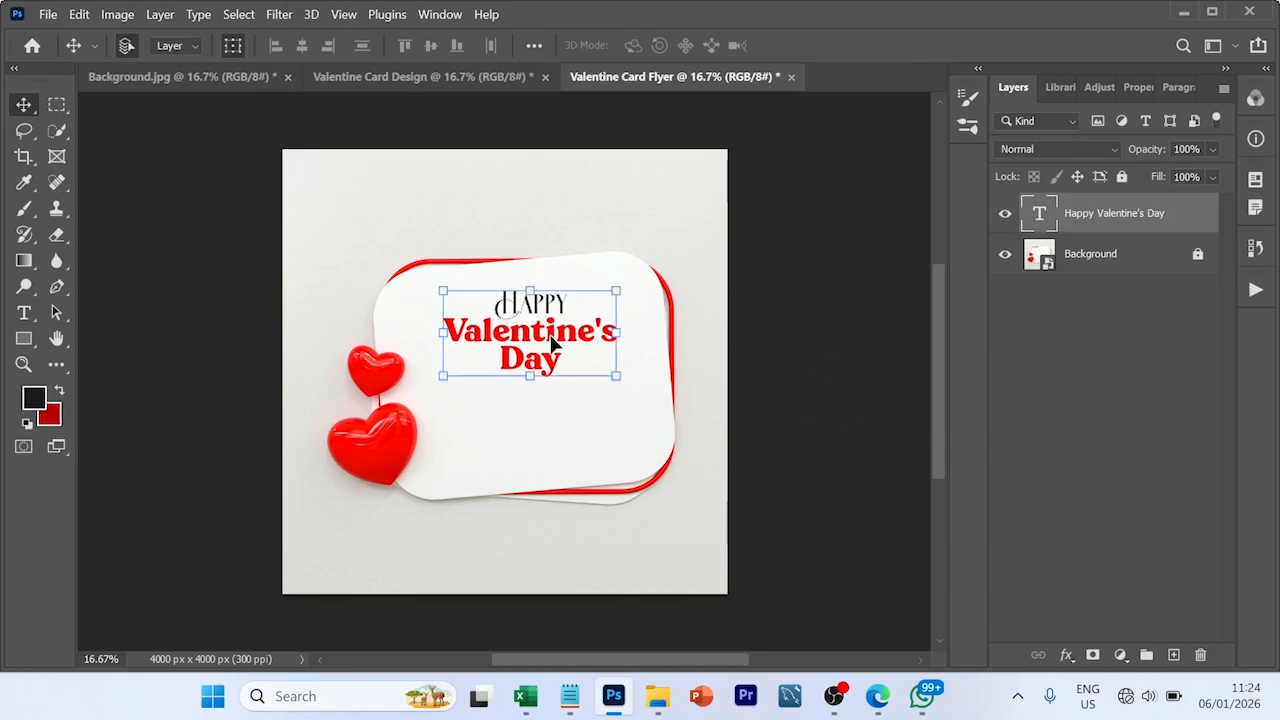
pyautogui.click(737, 429)
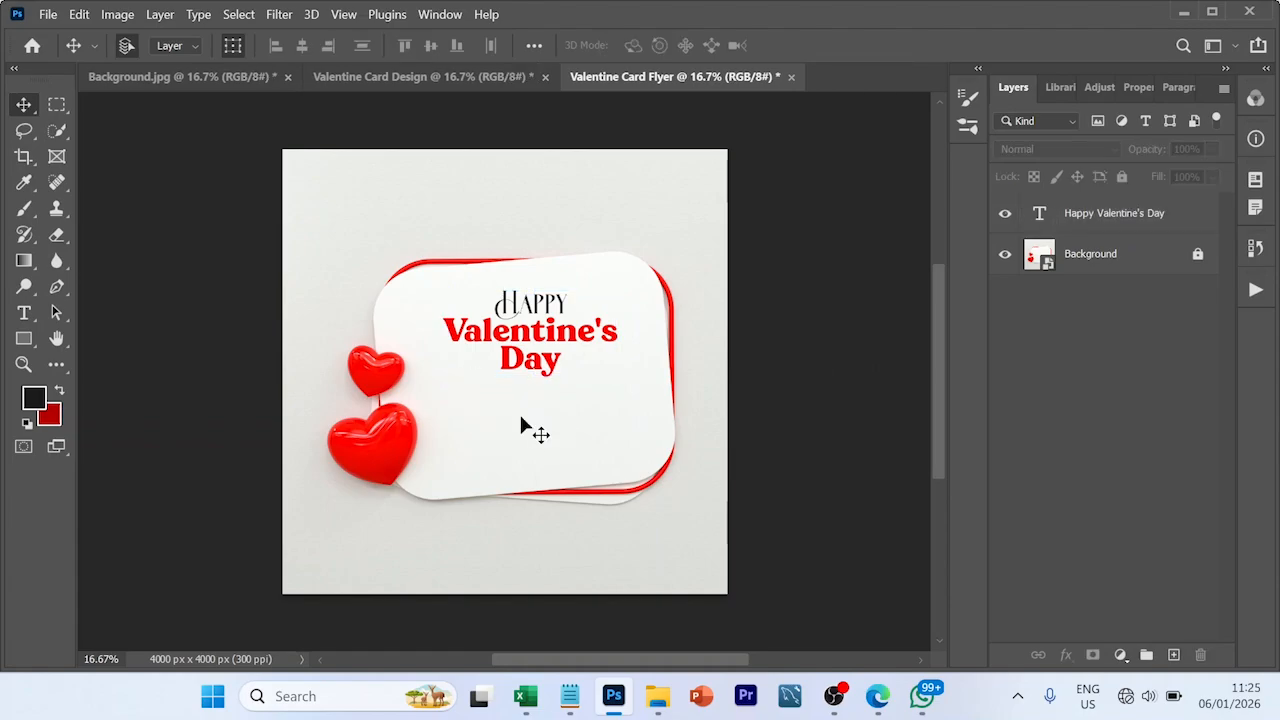
pyautogui.click(24, 313)
pyautogui.moveTo(466, 437); pyautogui.dragTo(604, 449)
pyautogui.click(570, 697)
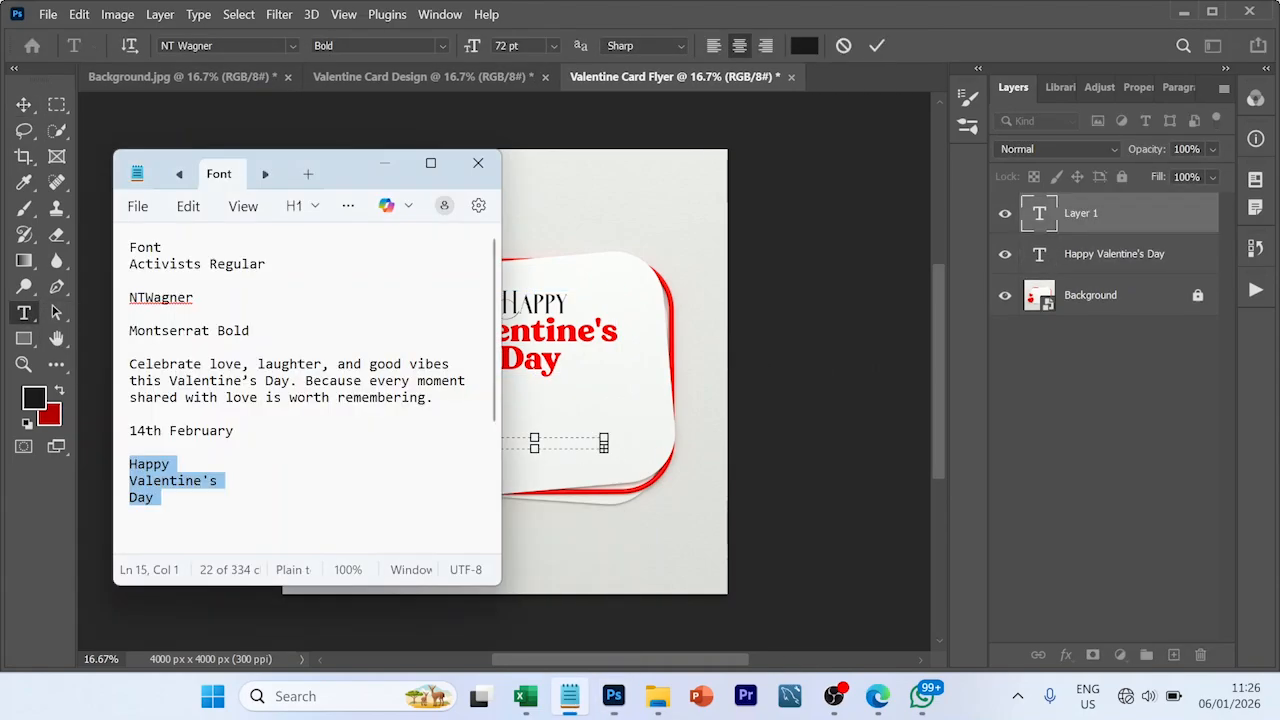
pyautogui.moveTo(130, 363); pyautogui.dragTo(456, 398)
pyautogui.doubleClick(1041, 214)
pyautogui.hotkey('ctrl', 'v')
pyautogui.click(877, 46)
pyautogui.press('v')
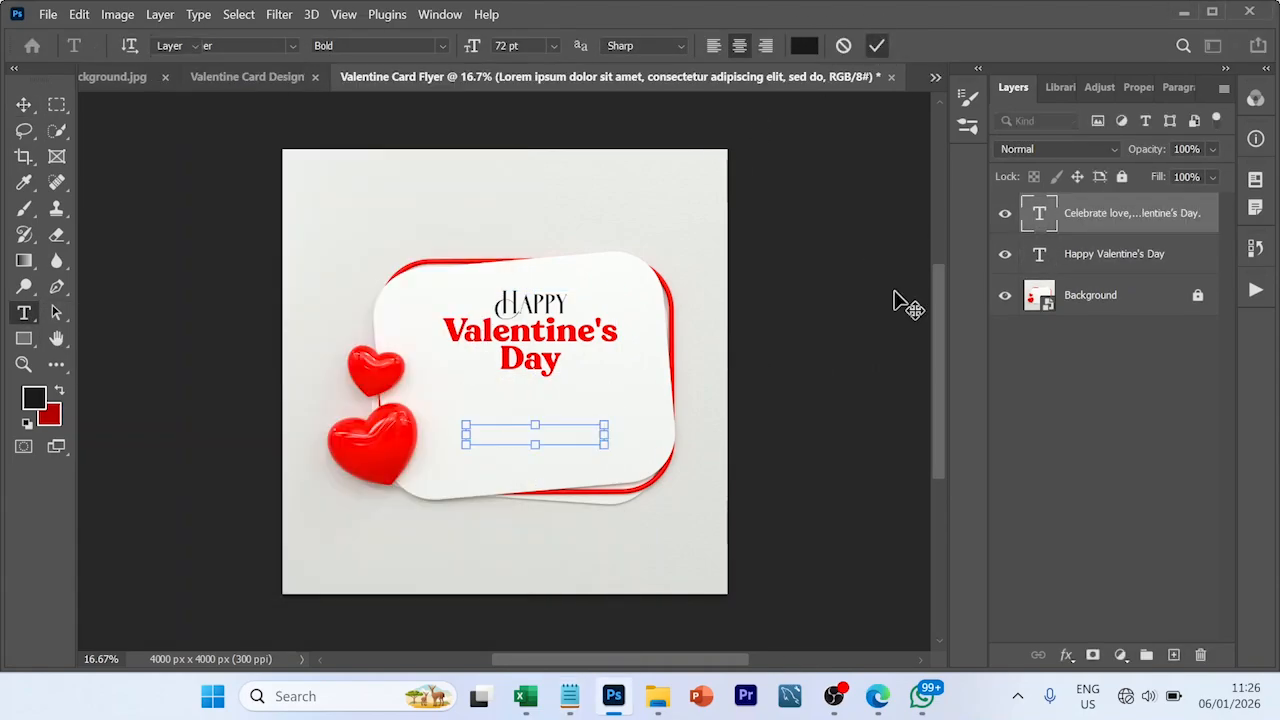
pyautogui.press('Delete')
# - Draw a horizontal text box about 1349 by 540 px below the headline and paste the "Celebrate love, laughter, and good vibes" message into it
pyautogui.rightClick(24, 313)
pyautogui.click(187, 308)
pyautogui.moveTo(474, 401); pyautogui.dragTo(625, 461)
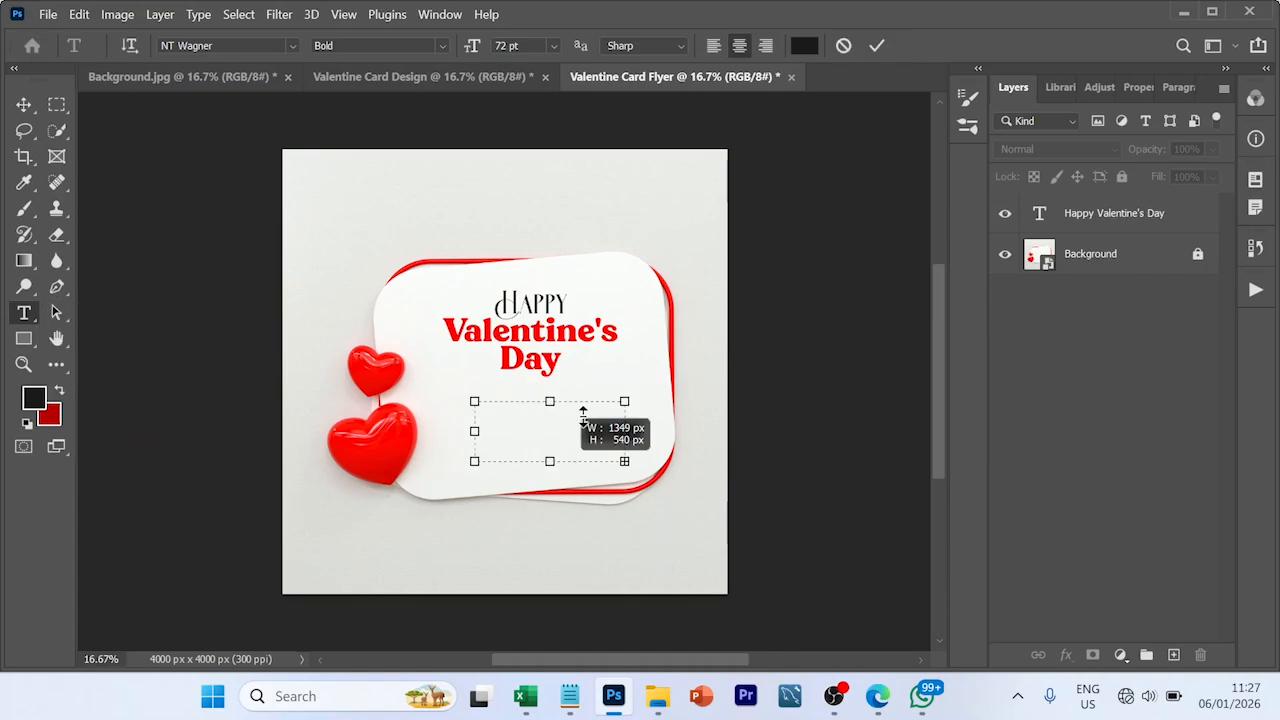
pyautogui.click(570, 697)
pyautogui.click(570, 697)
pyautogui.write("Celebrate love, laughter, and good vibes this Valentine's Day. Because every moment shared with love is worth remembering.")
pyautogui.hotkey('ctrl', 'a')
# - Set the pasted message to the Montserrat font at 24 pt
pyautogui.click(292, 46)
pyautogui.click(229, 143)
pyautogui.click(515, 217)
pyautogui.click(1138, 87)
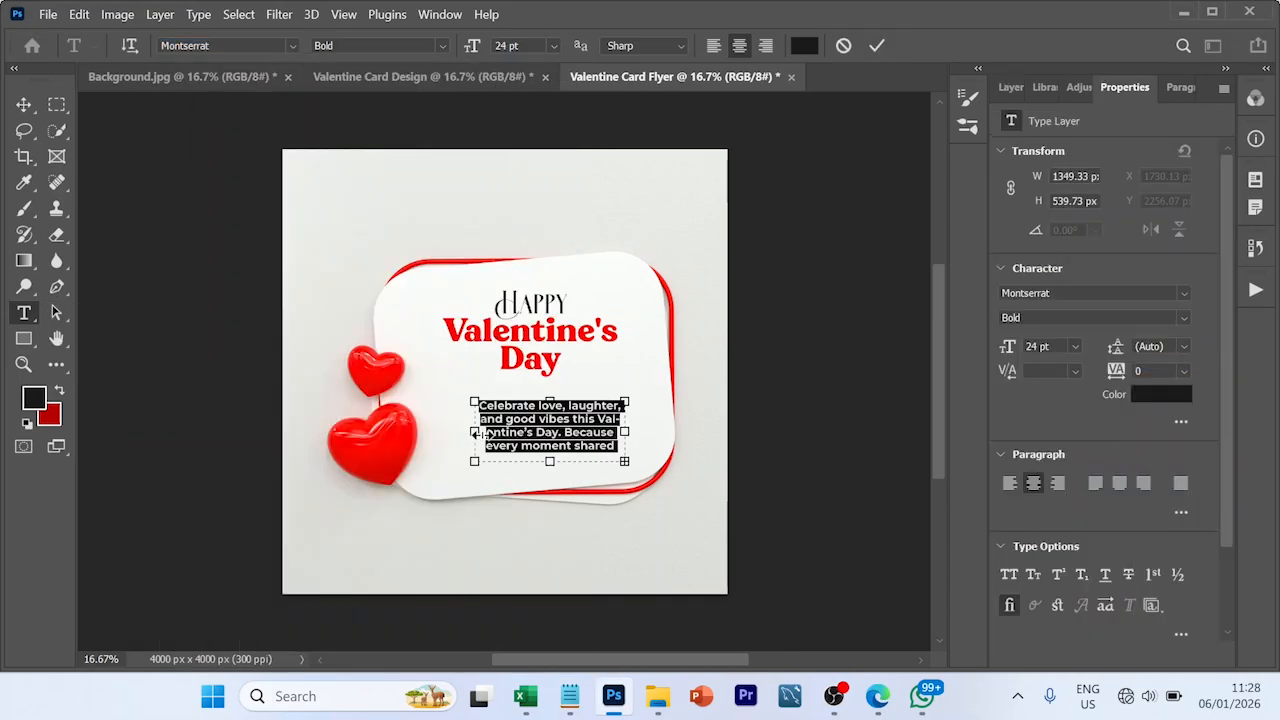
# - Widen the message's text box on both sides to about 1889 px and commit the text
pyautogui.moveTo(474, 431); pyautogui.dragTo(450, 431)
pyautogui.moveTo(625, 431); pyautogui.dragTo(660, 431)
pyautogui.click(877, 46)
pyautogui.press('v')
# - Move the message up so it is centred under the headline, and nudge the headline slightly upward
pyautogui.moveTo(570, 430); pyautogui.dragTo(543, 413)
pyautogui.moveTo(567, 336); pyautogui.dragTo(566, 330)
pyautogui.moveTo(590, 402); pyautogui.dragTo(590, 396)
pyautogui.click(683, 394)
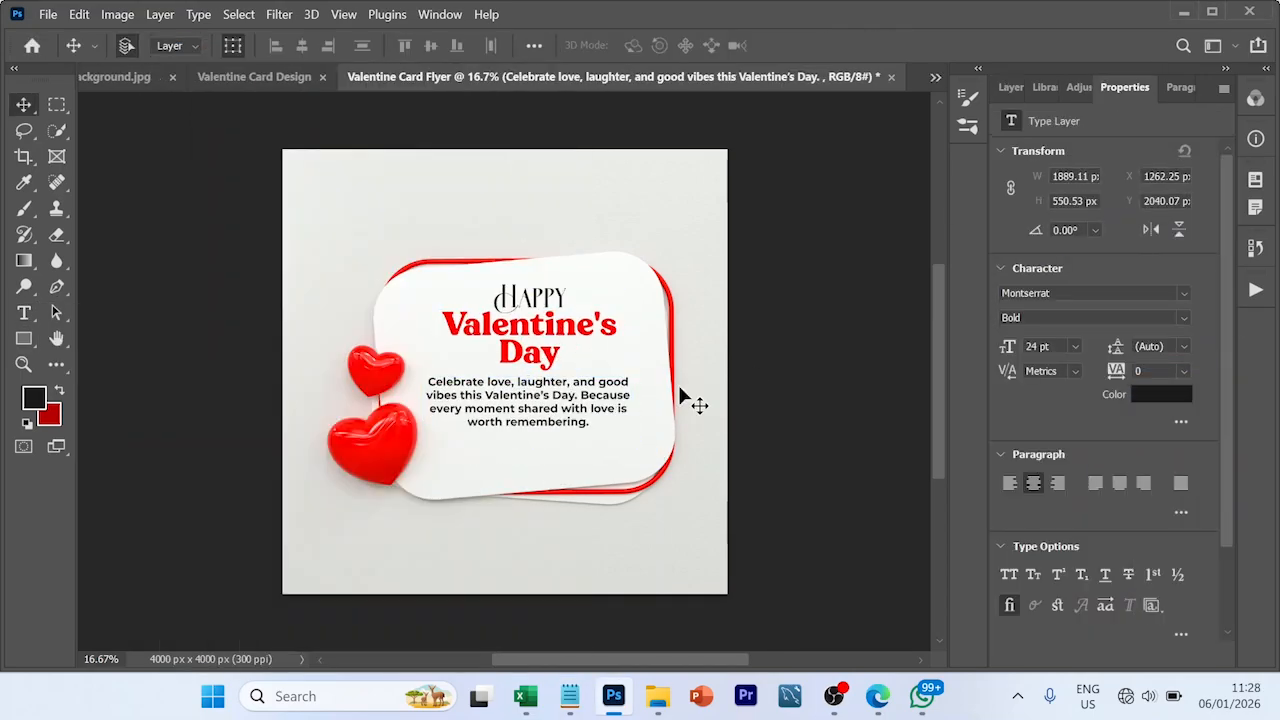
# - Draw a thin horizontal rectangle about 1479 by 130 px below the message
pyautogui.rightClick(24, 339)
pyautogui.click(122, 338)
pyautogui.moveTo(446, 456); pyautogui.dragTo(611, 471)
# - Fill the rectangle with the dark-red-to-red linear gradient and shift its dark stop about a quarter of the way inward
pyautogui.click(1063, 297)
pyautogui.click(1083, 336)
pyautogui.click(1004, 404)
pyautogui.moveTo(1002, 564); pyautogui.dragTo(1065, 565)
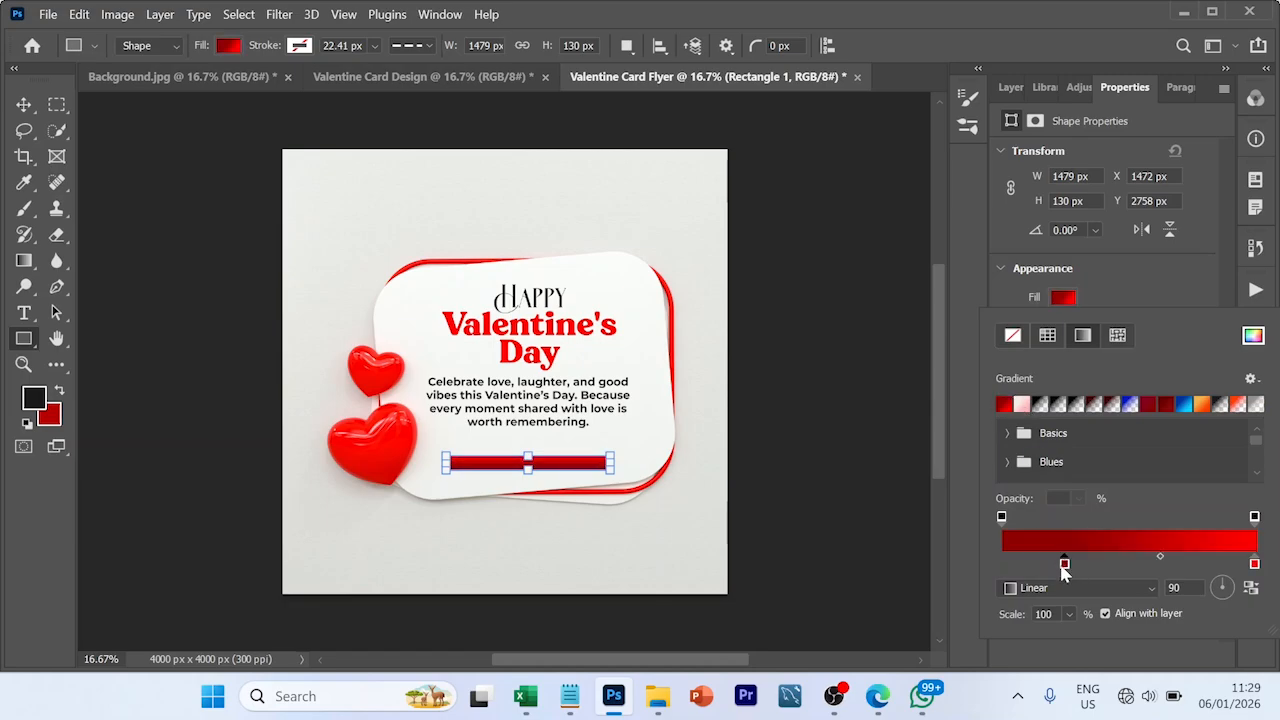
# - Float the shape properties beside the canvas, enlarge them and reopen the rectangle's gradient fill settings
pyautogui.scroll(-5, 1252, 524)
pyautogui.scroll(5, 1252, 524)
pyautogui.moveTo(1112, 87); pyautogui.dragTo(768, 109)
pyautogui.click(827, 328)
pyautogui.moveTo(903, 110); pyautogui.dragTo(913, 19)
pyautogui.click(837, 236)
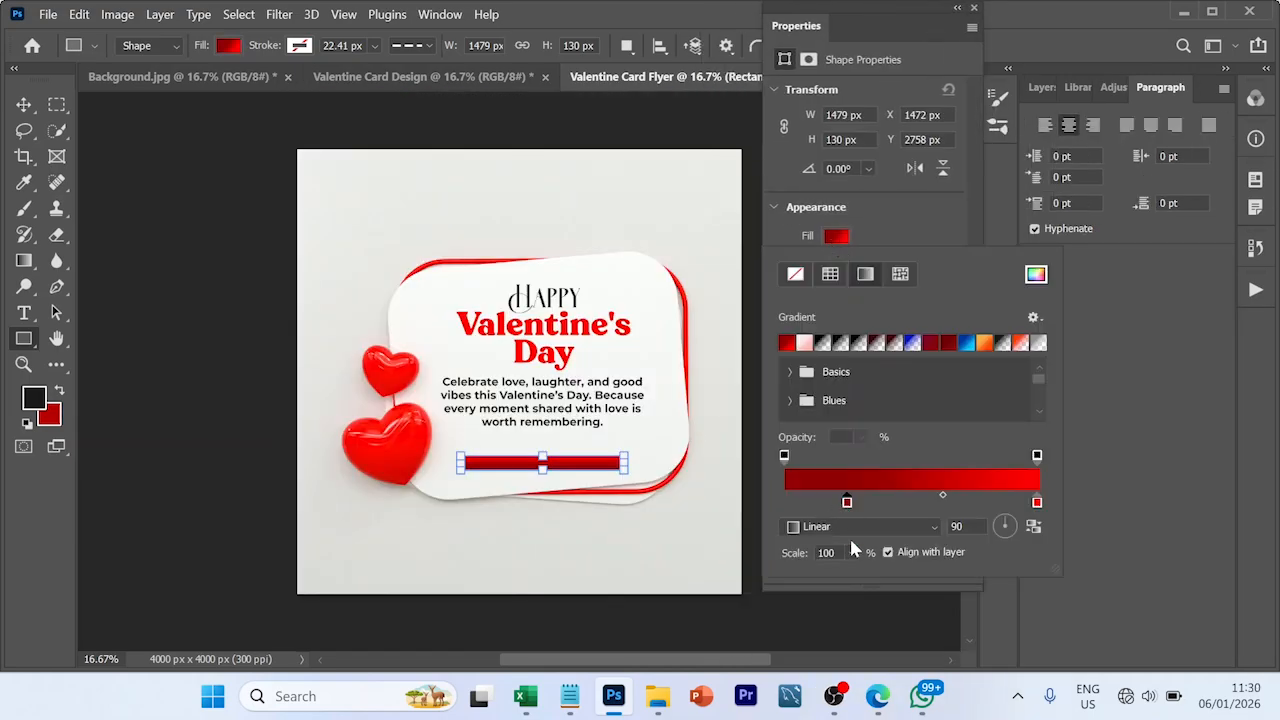
pyautogui.moveTo(873, 583); pyautogui.dragTo(873, 653)
pyautogui.click(837, 236)
# - Examine the hex colours of the dark and bright stops in the rectangle's gradient
pyautogui.doubleClick(847, 502)
pyautogui.click(1245, 274)
pyautogui.doubleClick(847, 502)
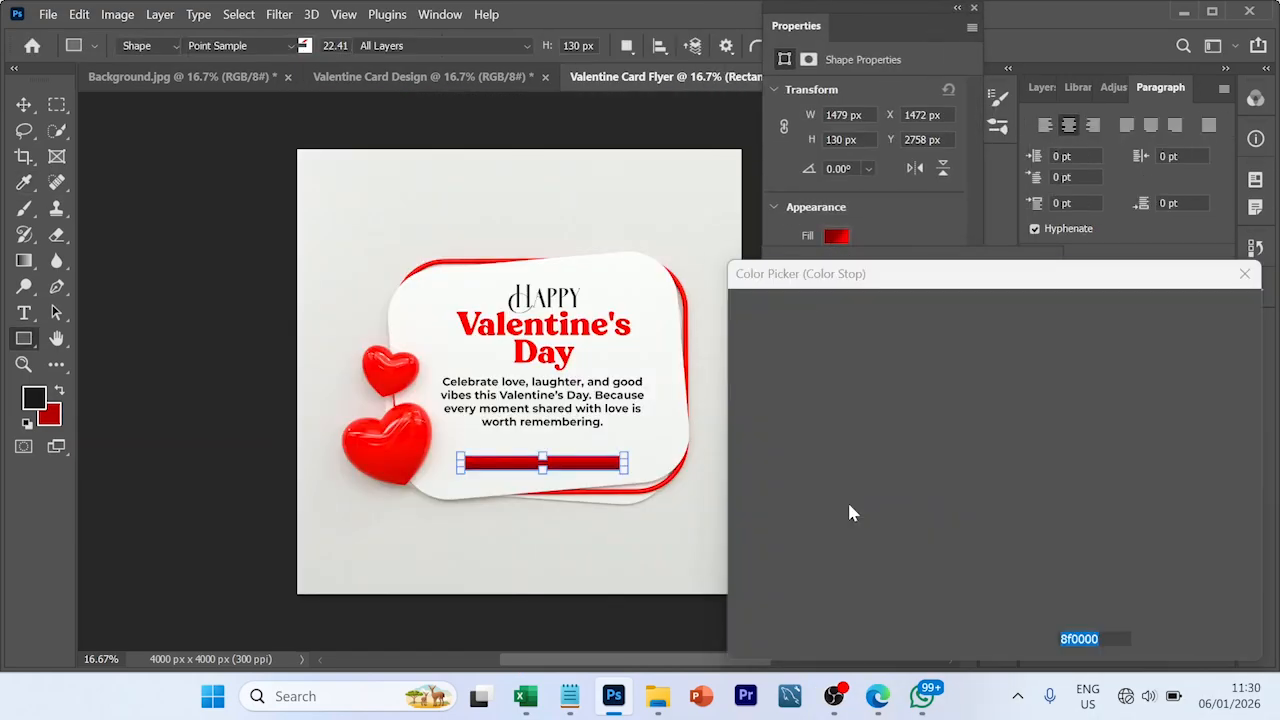
pyautogui.click(1245, 274)
pyautogui.doubleClick(1037, 502)
pyautogui.click(1245, 274)
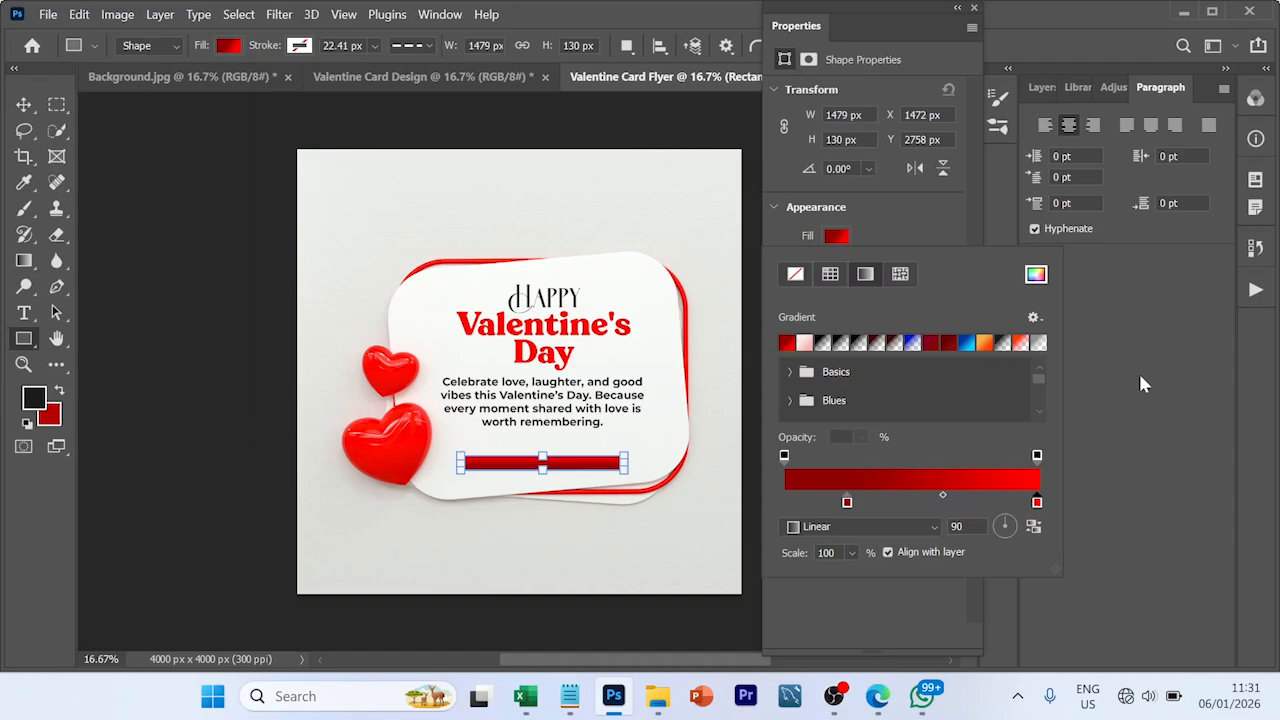
pyautogui.click(847, 502)
pyautogui.doubleClick(847, 502)
pyautogui.click(1191, 311)
pyautogui.doubleClick(1037, 502)
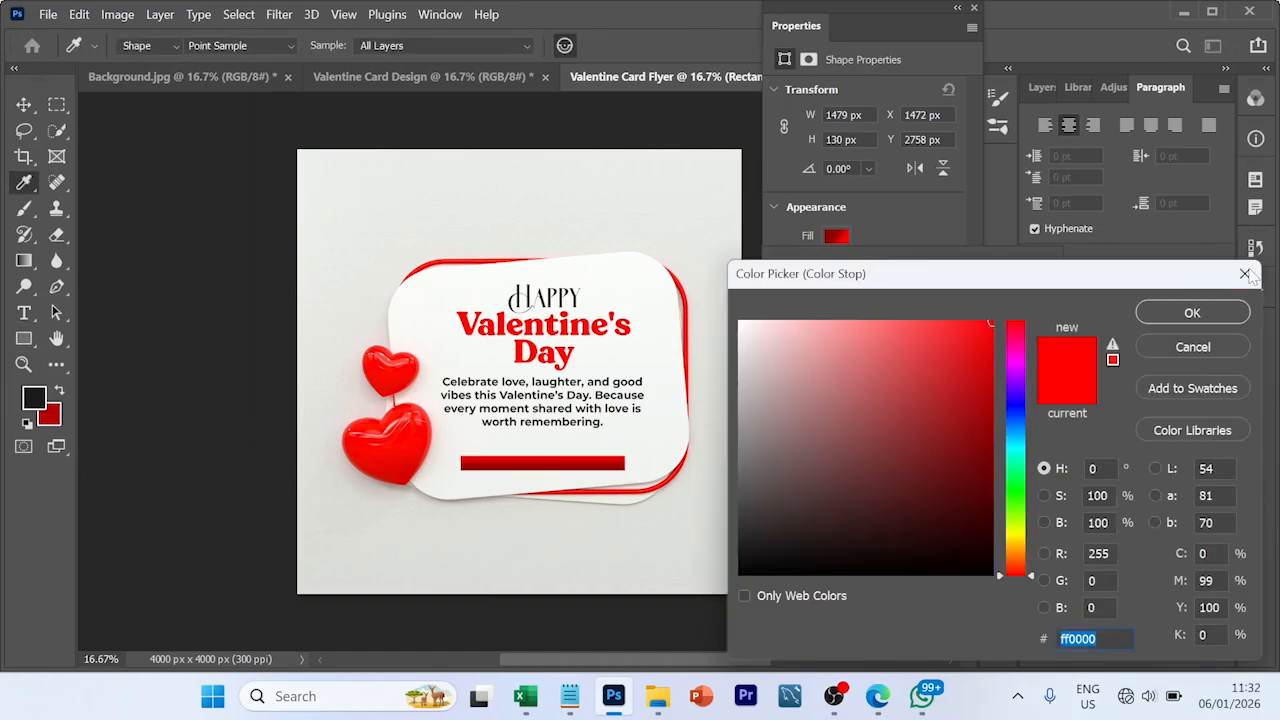
pyautogui.click(1191, 311)
# - Fully round the corners of the red bar and nudge the bar slightly upward
pyautogui.moveTo(796, 26); pyautogui.dragTo(1059, 96)
pyautogui.moveTo(1040, 411); pyautogui.dragTo(1105, 411)
pyautogui.press('v')
pyautogui.click(830, 460)
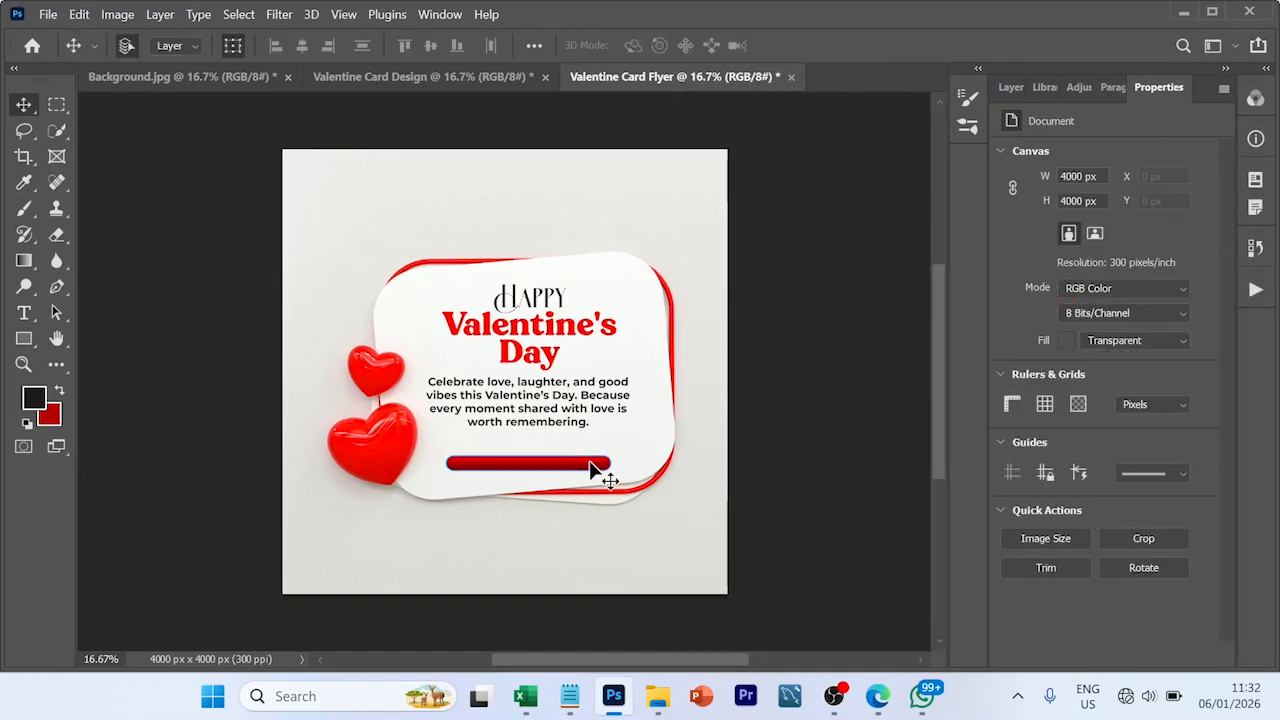
pyautogui.moveTo(596, 464); pyautogui.dragTo(599, 458)
pyautogui.click(800, 495)
# - Copy "14th February" from the Notepad font note and paste it as new text below the card
pyautogui.press('t')
pyautogui.click(523, 562)
pyautogui.click(570, 696)
pyautogui.moveTo(127, 432); pyautogui.dragTo(236, 432)
pyautogui.hotkey('ctrl', 'c')
pyautogui.hotkey('ctrl', 'v')
# - Colour the "14th February" text white (ffffff) and move it onto the red bar
pyautogui.click(804, 46)
pyautogui.click(749, 322)
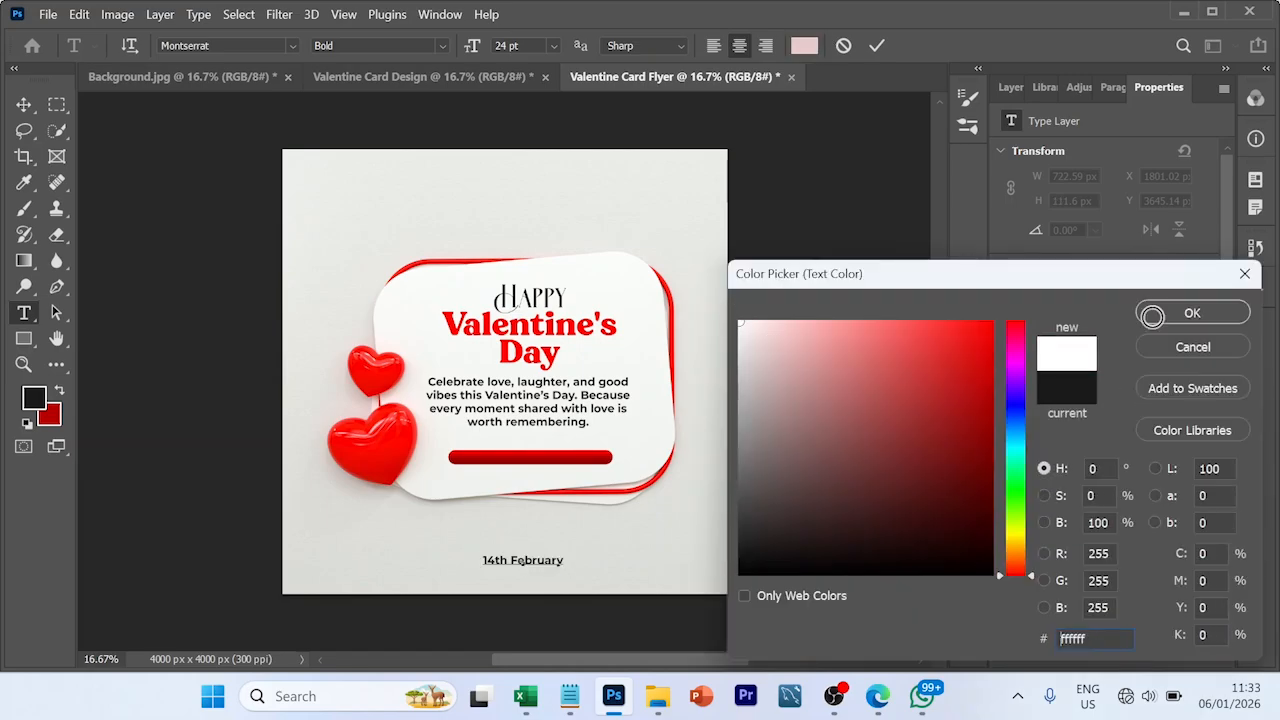
pyautogui.click(1152, 316)
pyautogui.hotkey('ctrl', 'Return')
pyautogui.moveTo(541, 560); pyautogui.dragTo(541, 455)
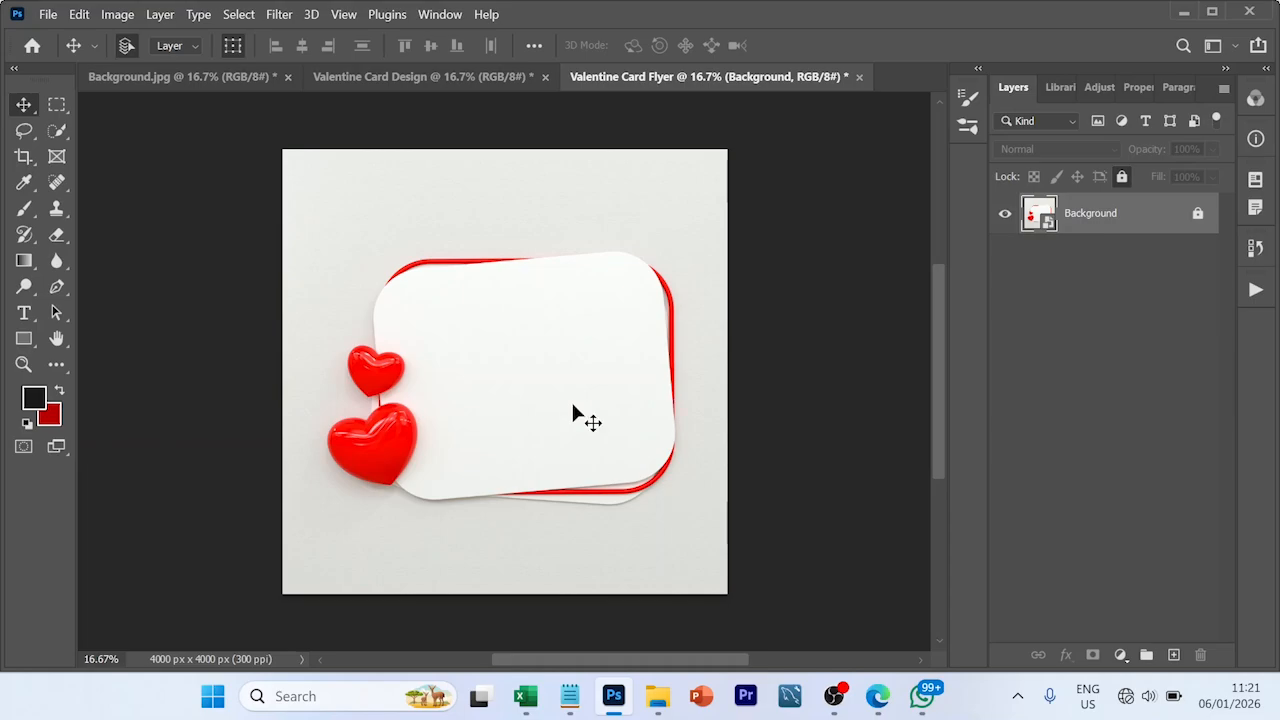
# - Copy the three lines "Happy / Valentine's / Day" from the Notepad font note and paste them as new text on the card's upper part
pyautogui.click(572, 697)
pyautogui.click(222, 481)
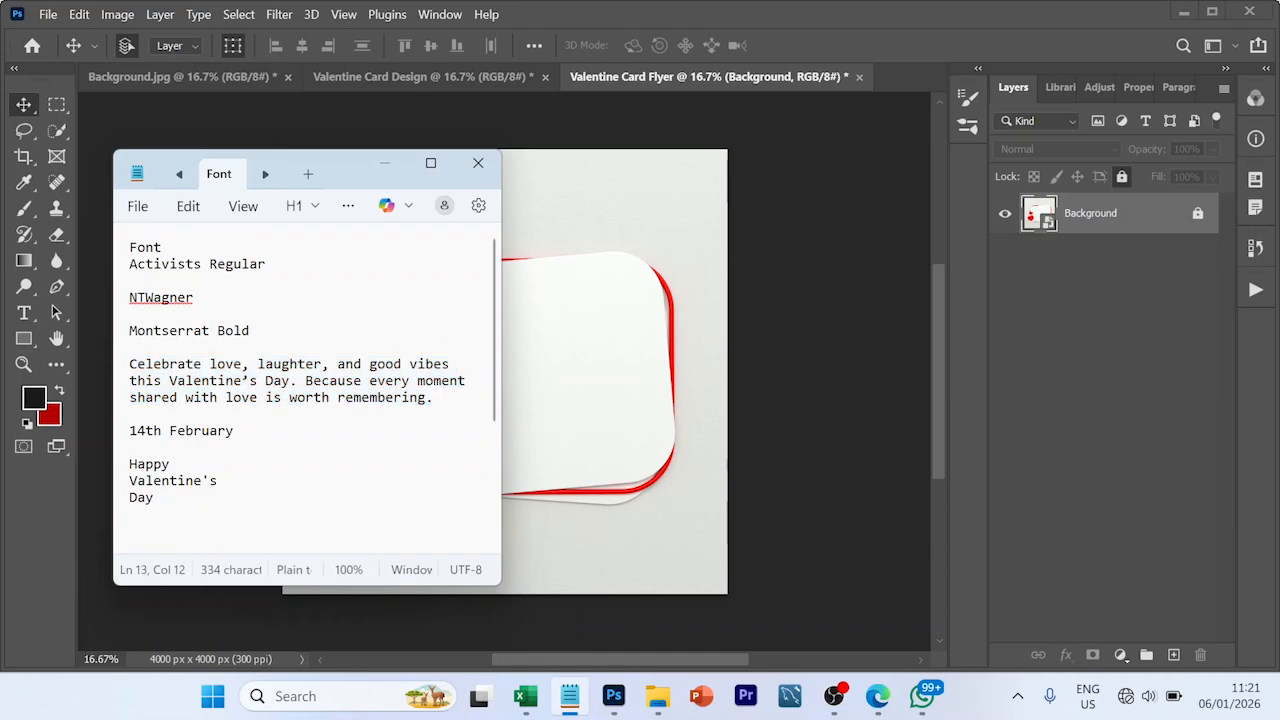
pyautogui.moveTo(117, 466); pyautogui.dragTo(120, 498)
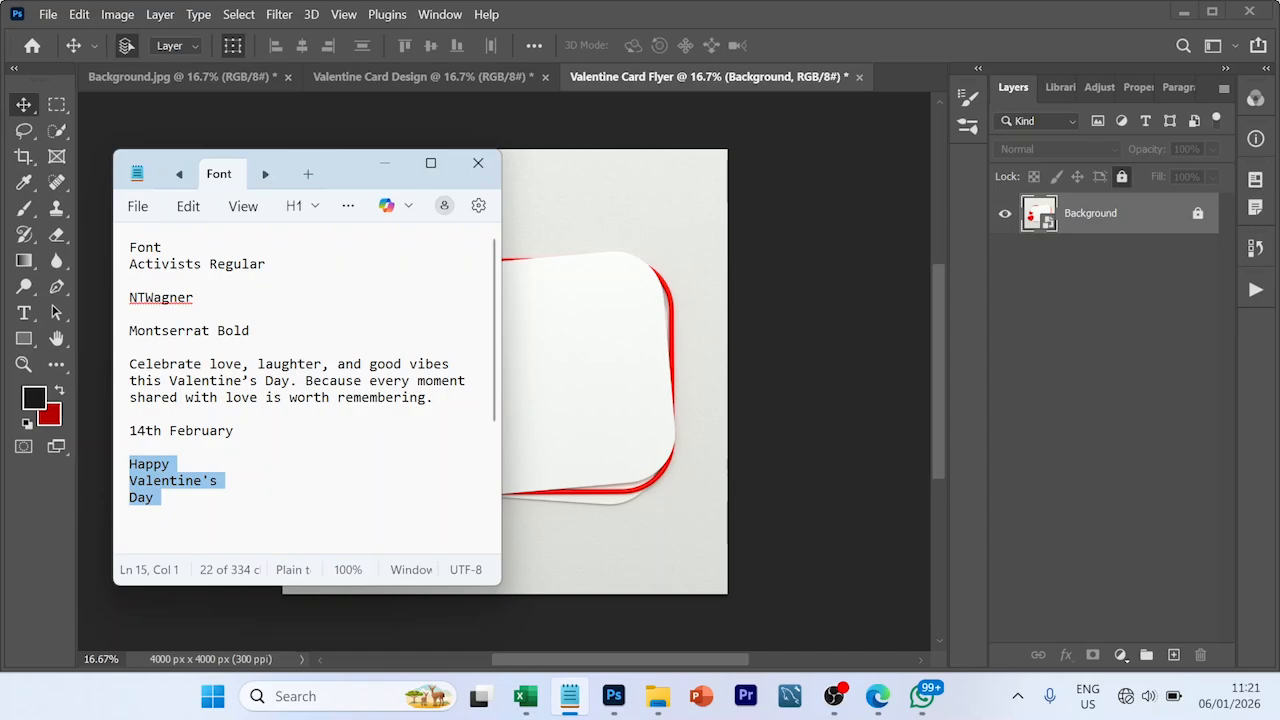
pyautogui.click(572, 338)
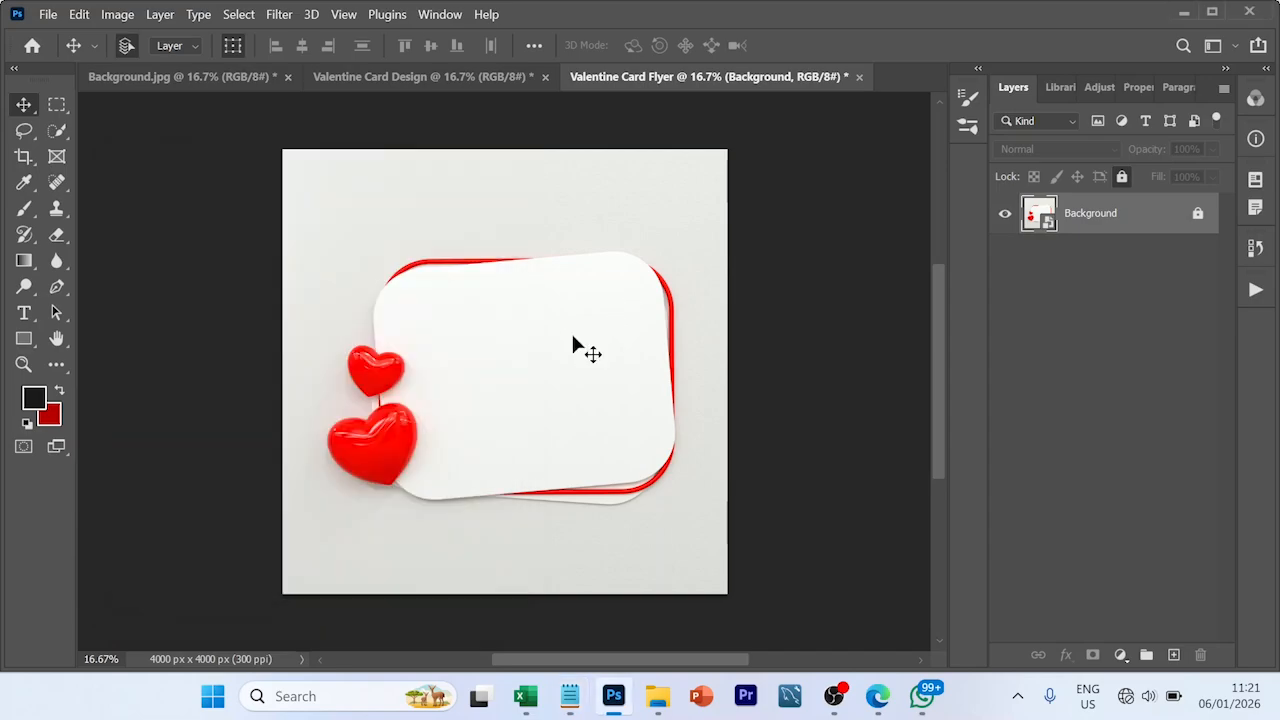
pyautogui.press('t')
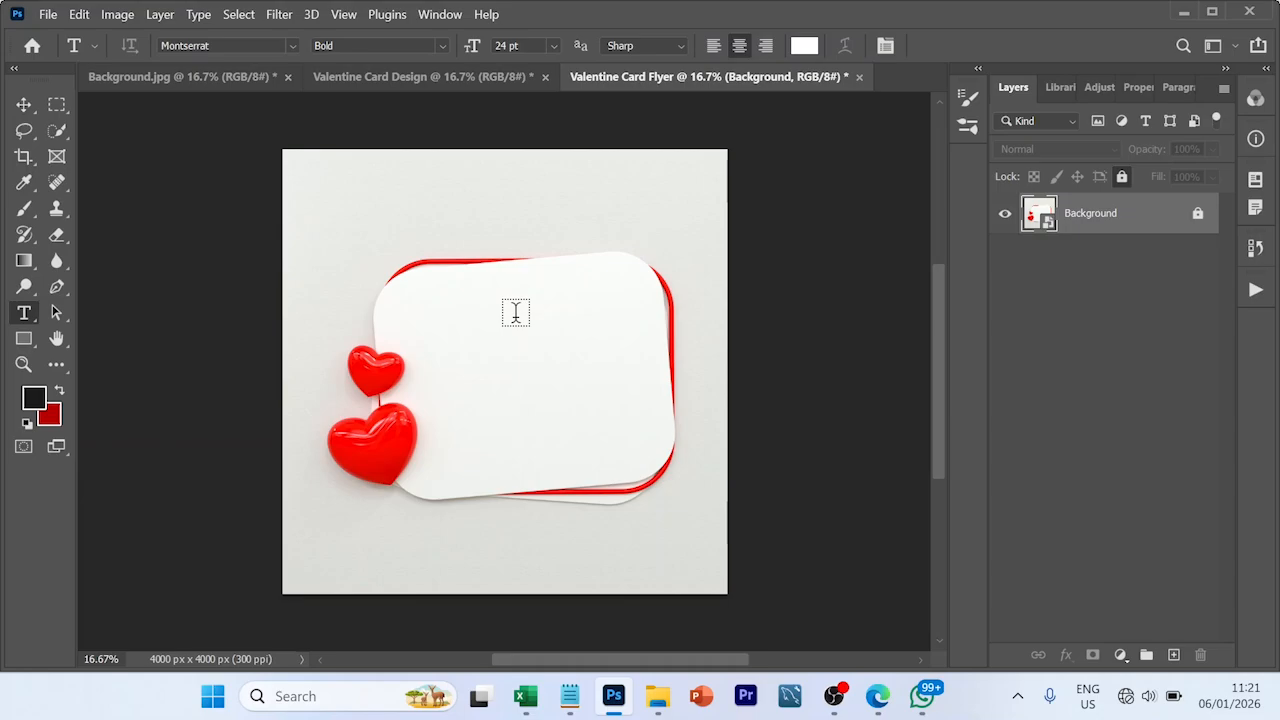
pyautogui.click(516, 313)
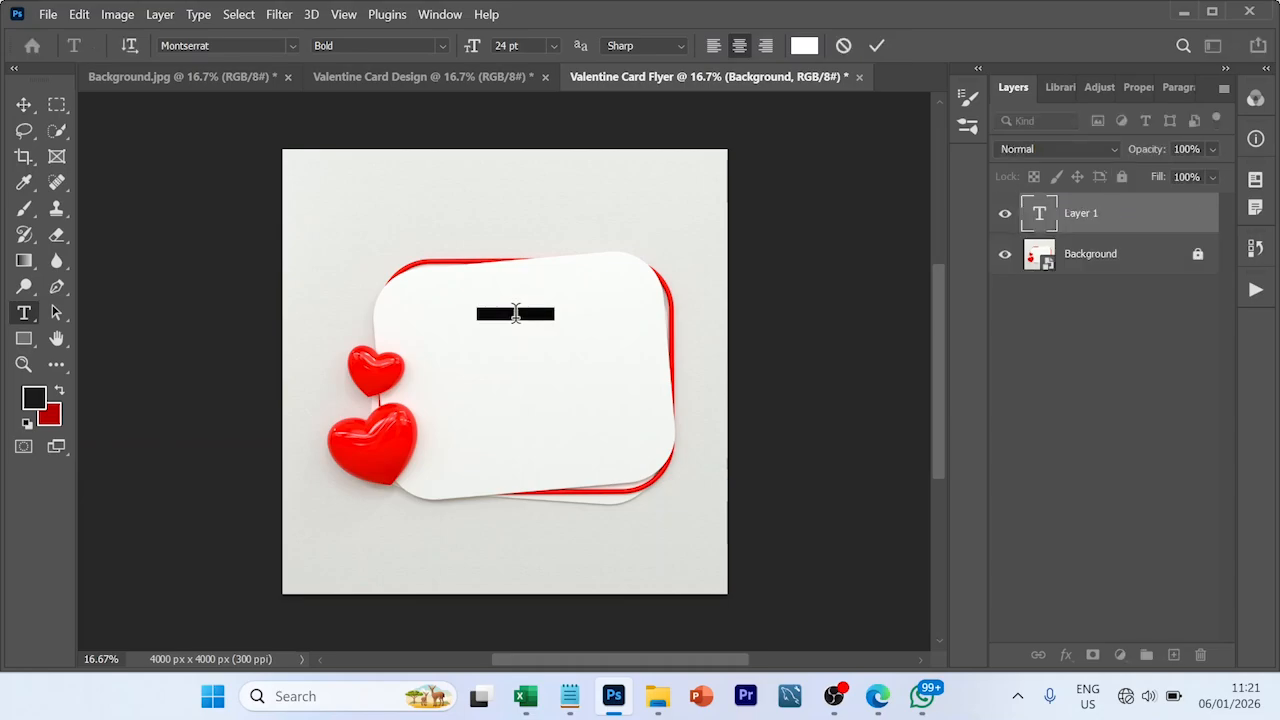
pyautogui.hotkey('ctrl', 'v')
# - Set the colour of the entire headline text to 1a1a1a
pyautogui.hotkey('ctrl', 'a')
pyautogui.click(803, 46)
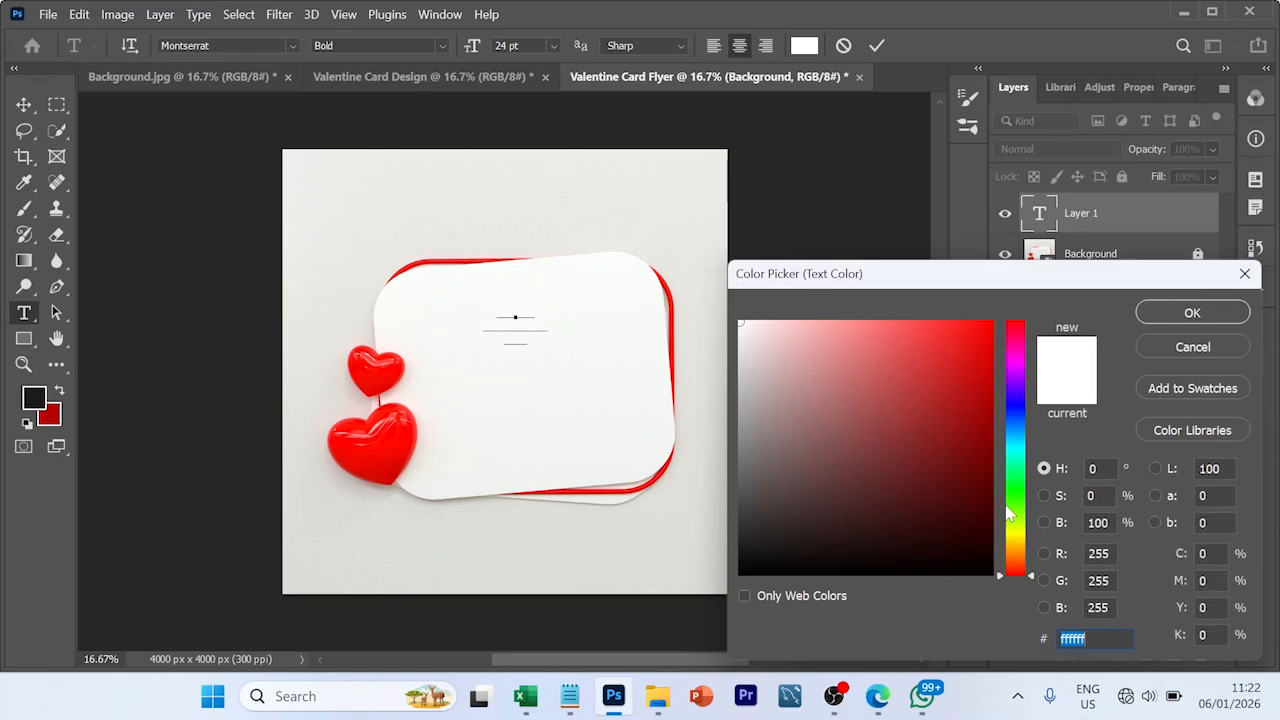
pyautogui.write('1a1')
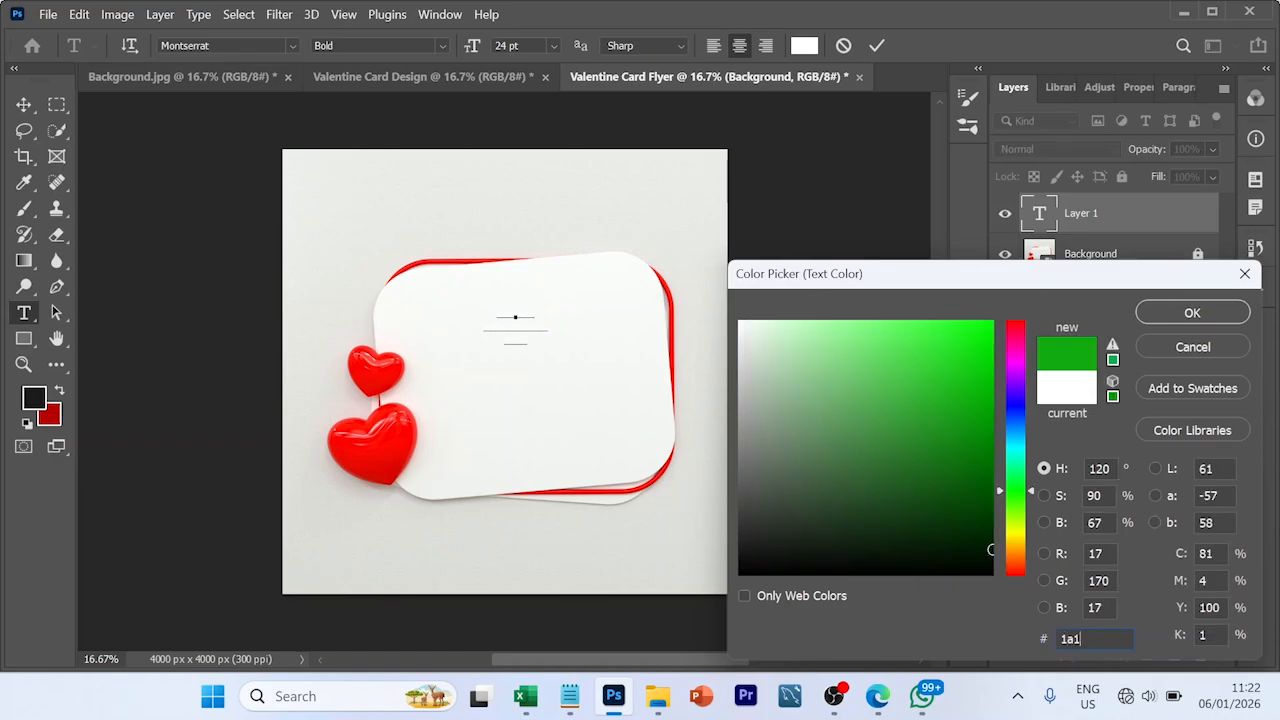
pyautogui.write('a1a')
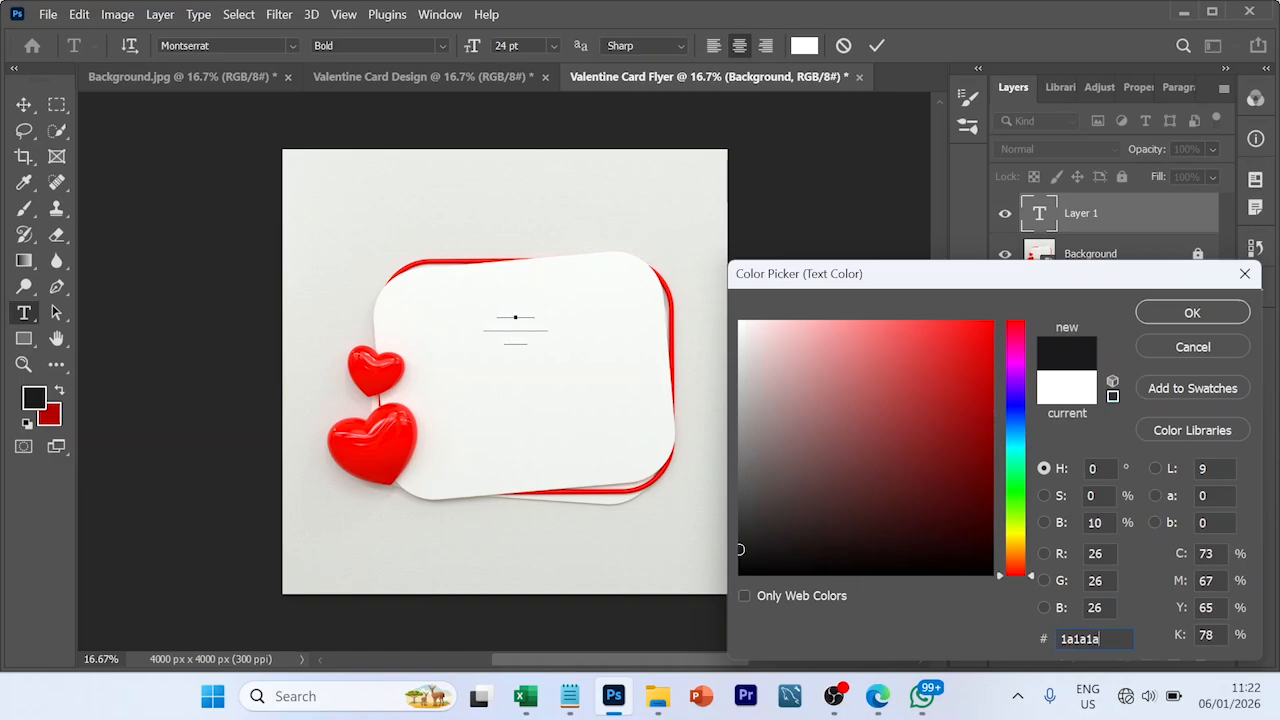
pyautogui.click(1186, 312)
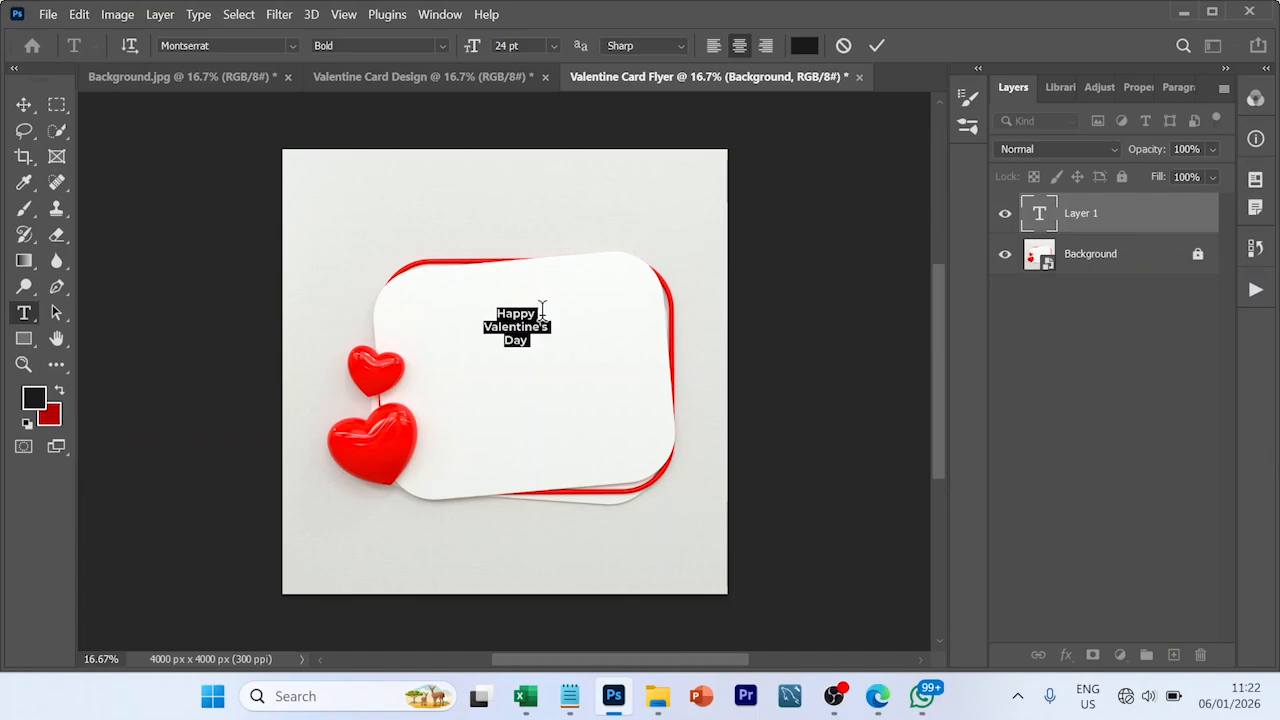
# - Set the word "Happy" to the Activists font at 60 pt
pyautogui.moveTo(541, 308); pyautogui.dragTo(498, 310)
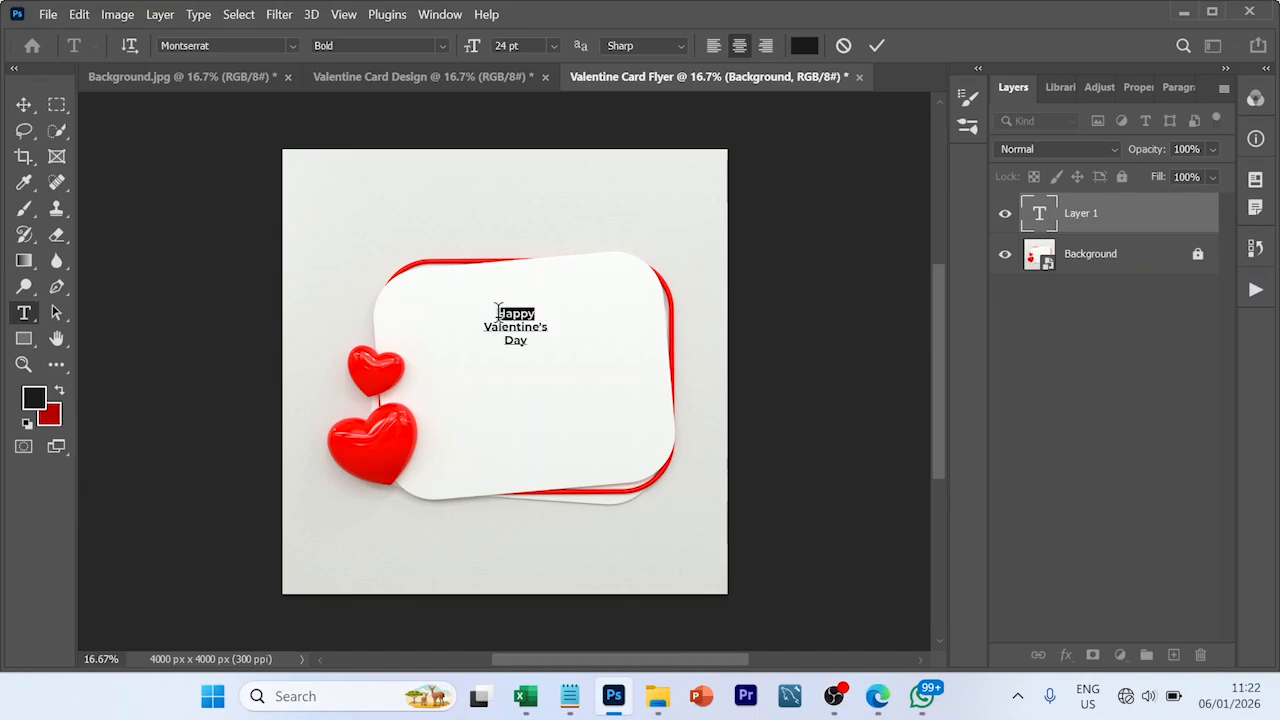
pyautogui.click(291, 47)
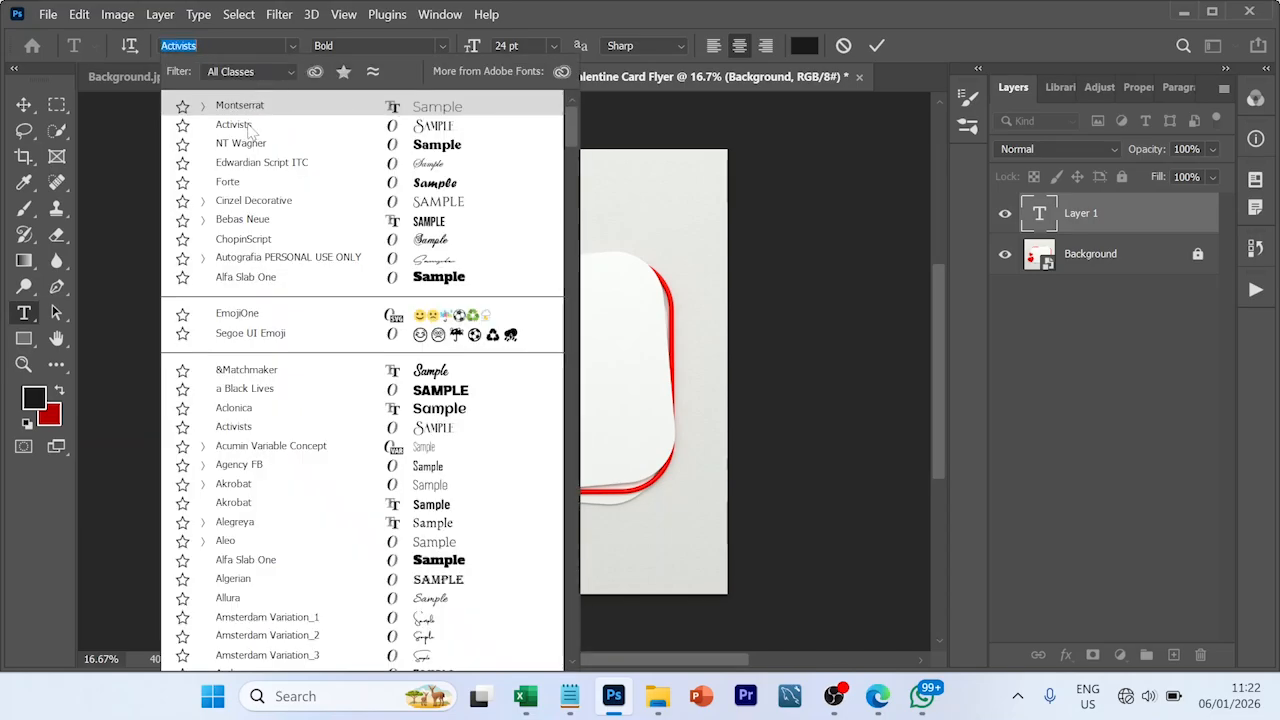
pyautogui.click(249, 127)
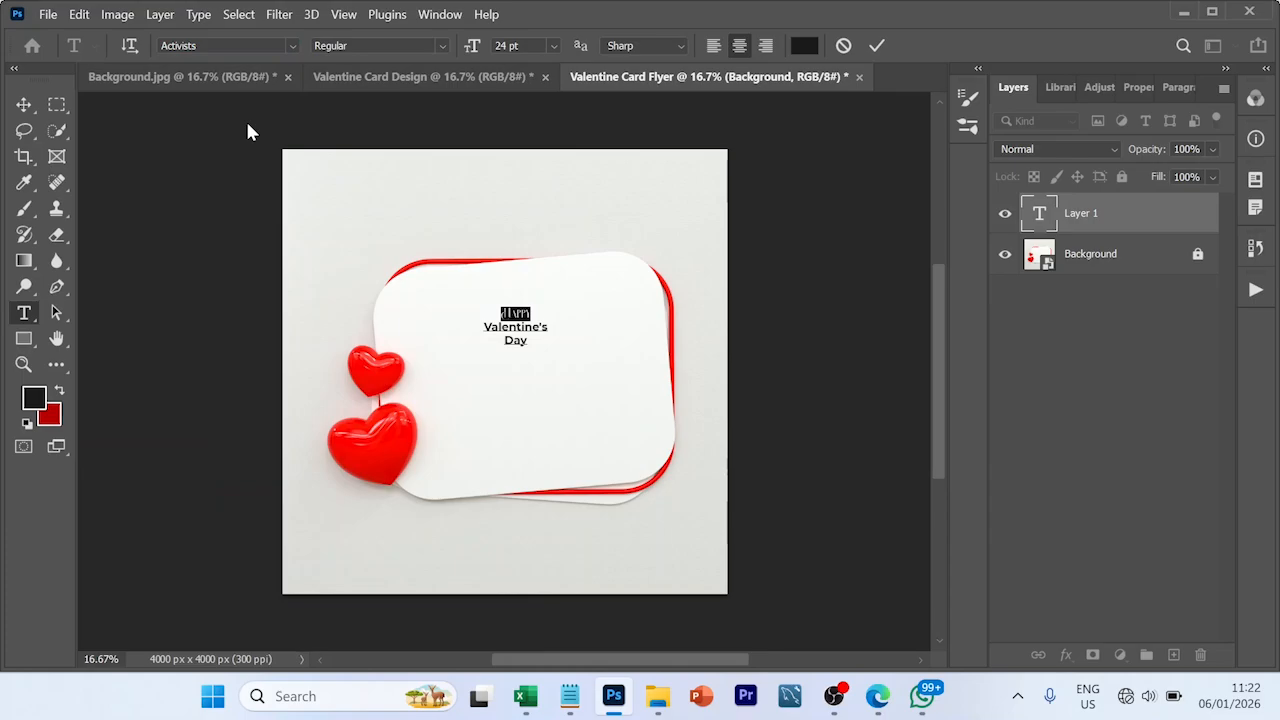
pyautogui.click(553, 45)
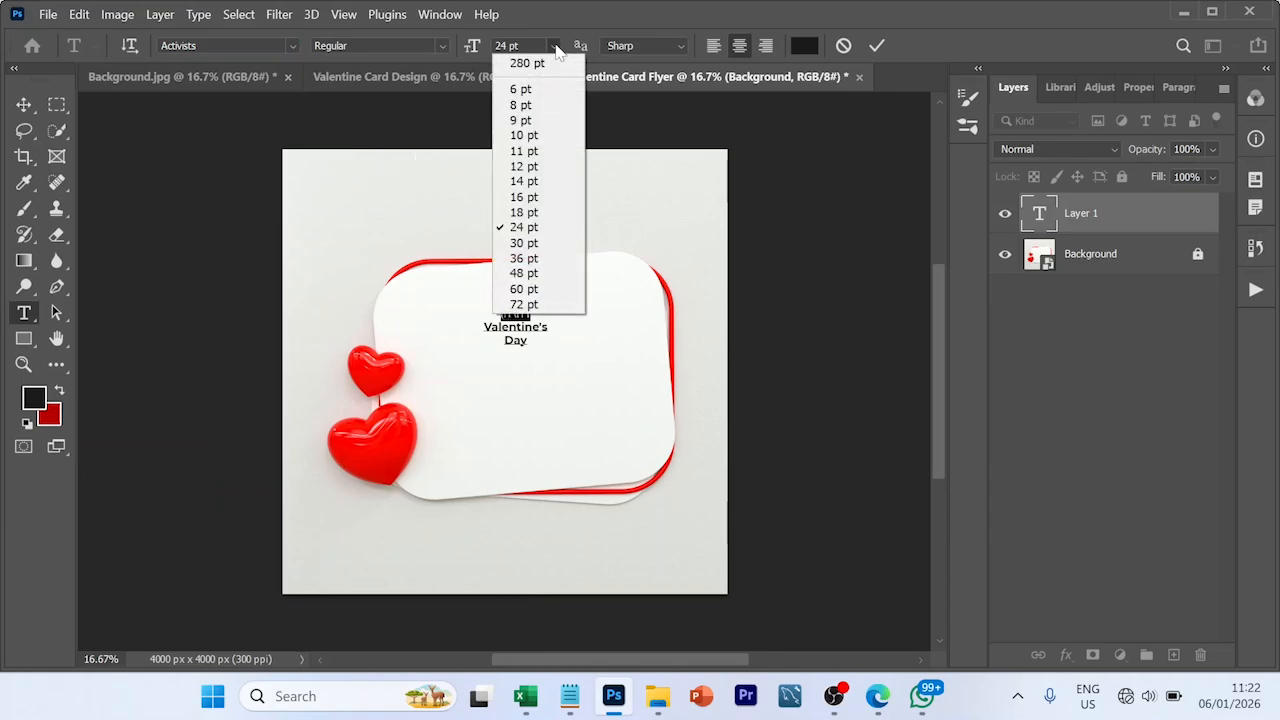
pyautogui.click(537, 289)
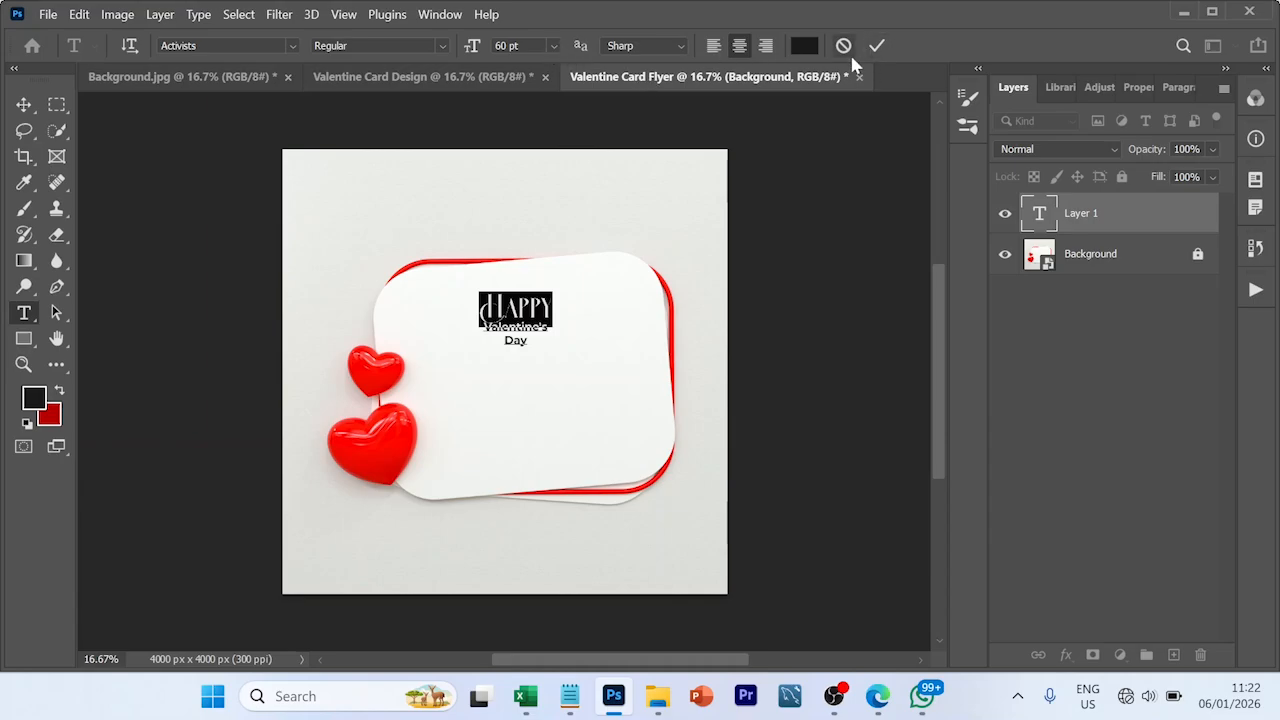
# - Set the lines "Valentine's" and "Day" to the NT Wagner font at 72 pt
pyautogui.click(533, 343)
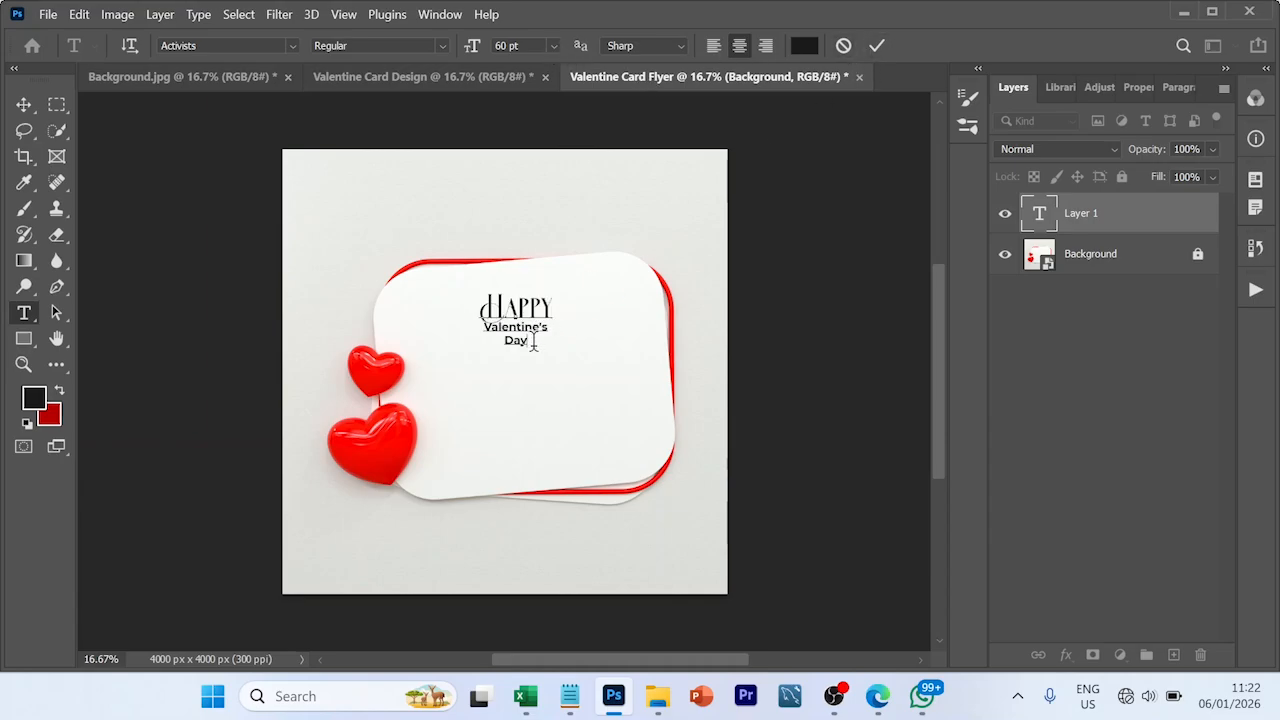
pyautogui.moveTo(533, 343); pyautogui.dragTo(480, 330)
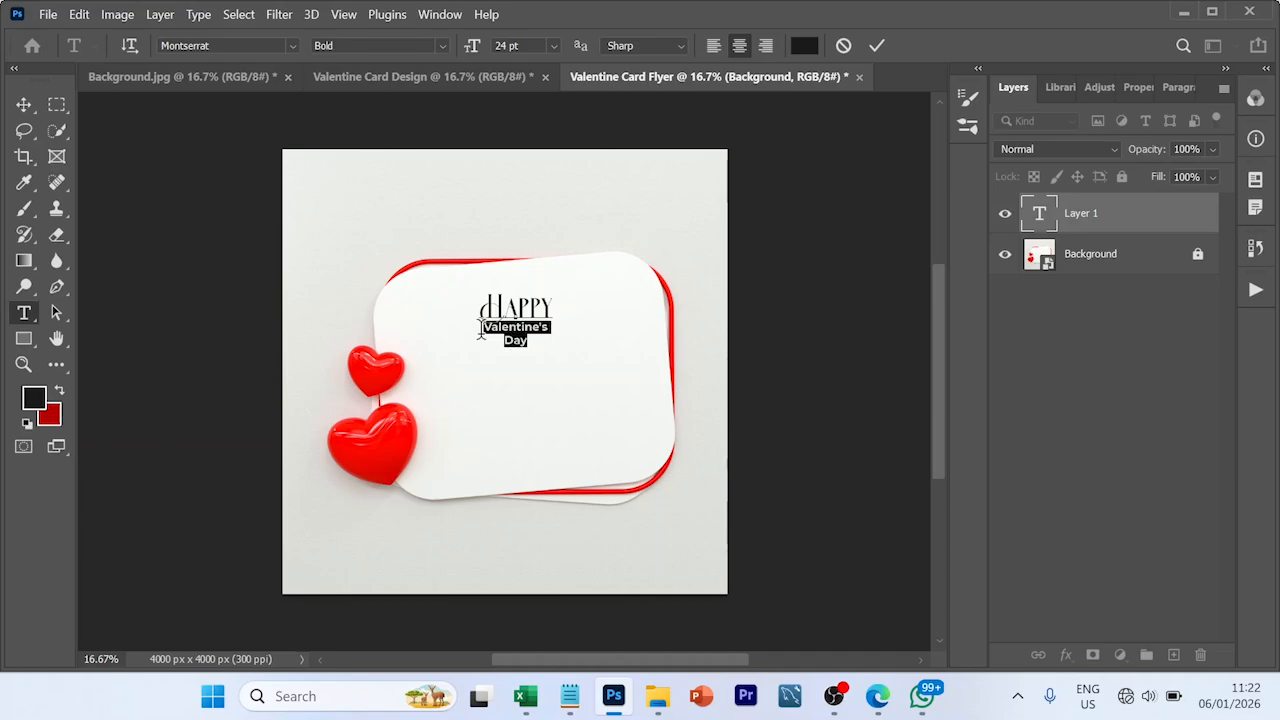
pyautogui.click(293, 45)
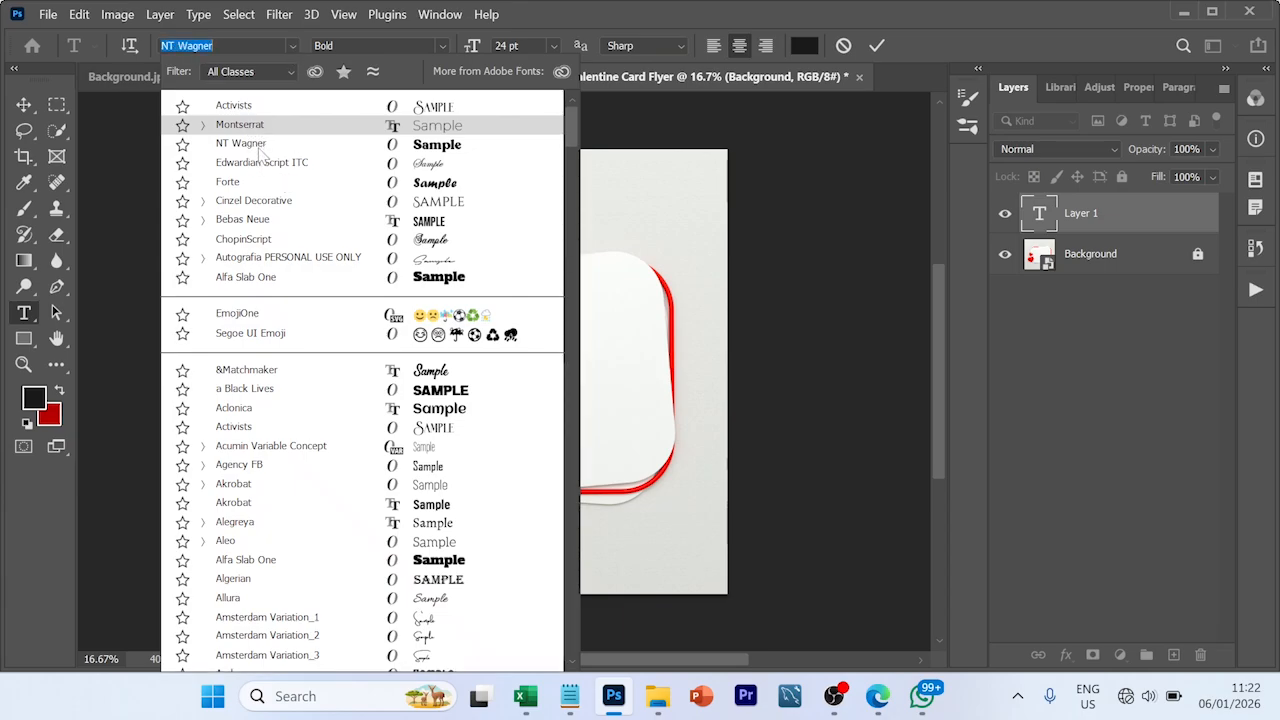
pyautogui.click(258, 148)
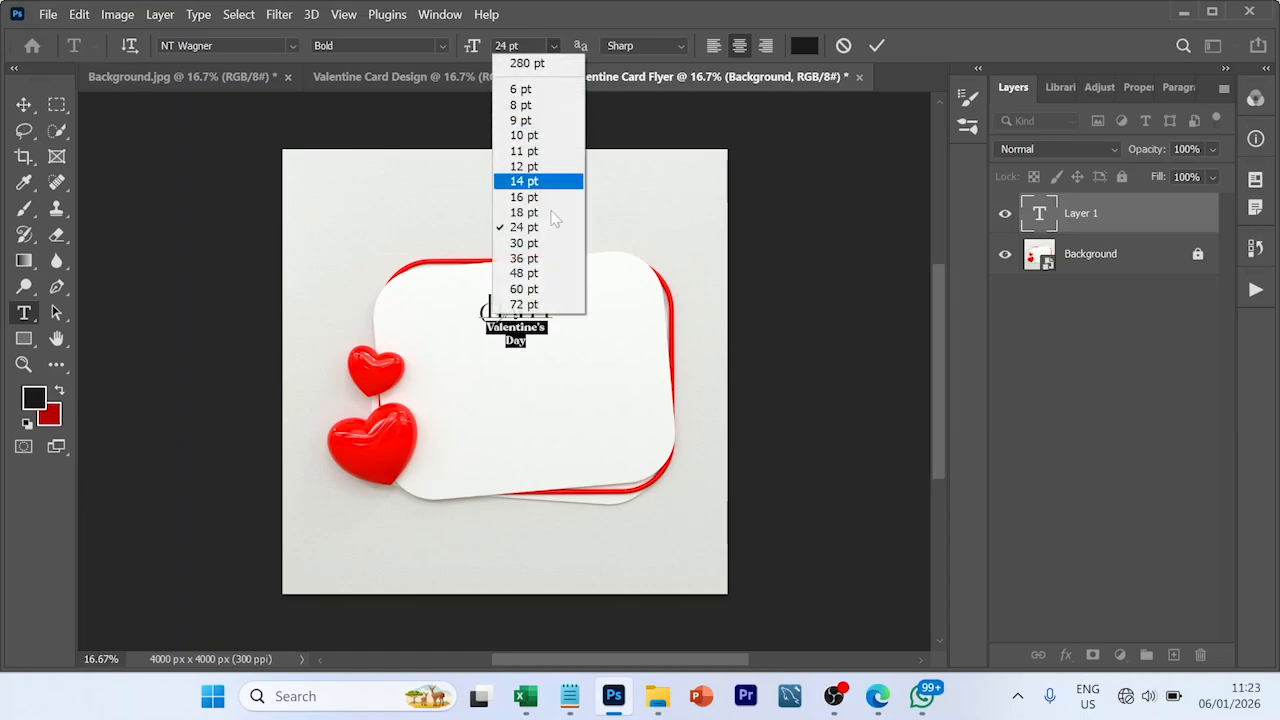
pyautogui.click(537, 305)
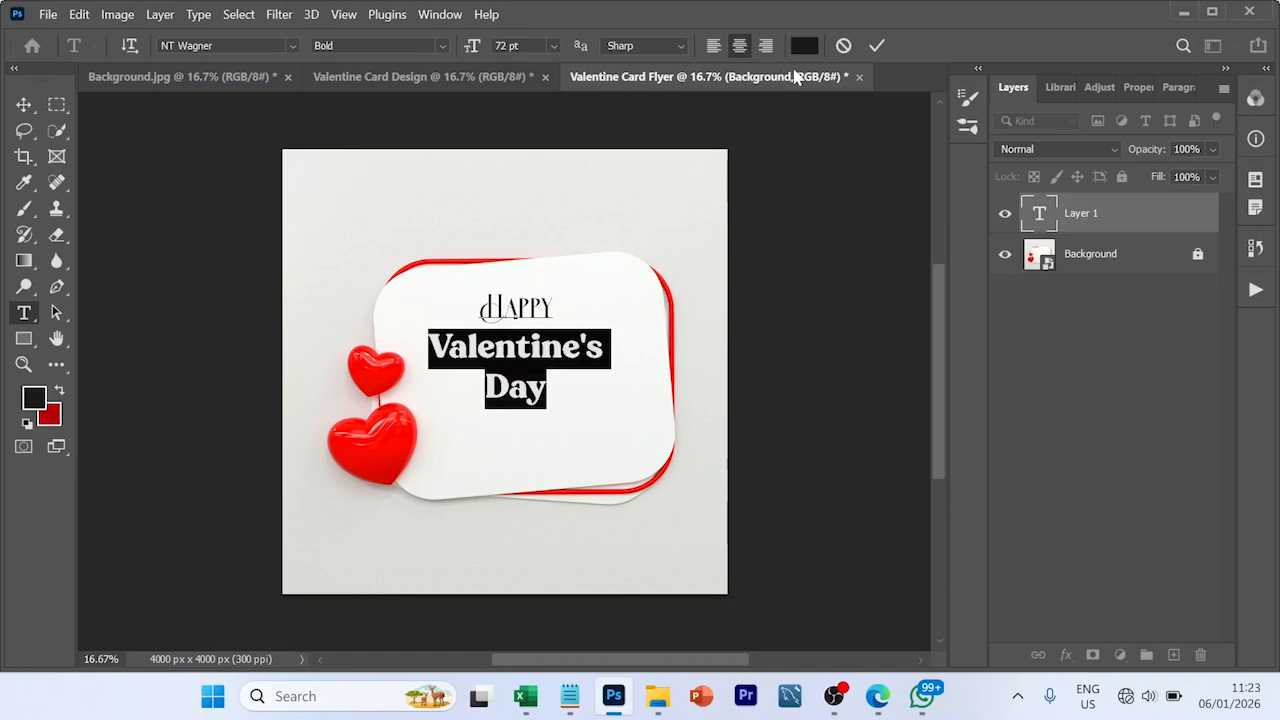
# - Set the leading of the entire three-line headline text to 60 pt
pyautogui.hotkey('ctrl', 'a')
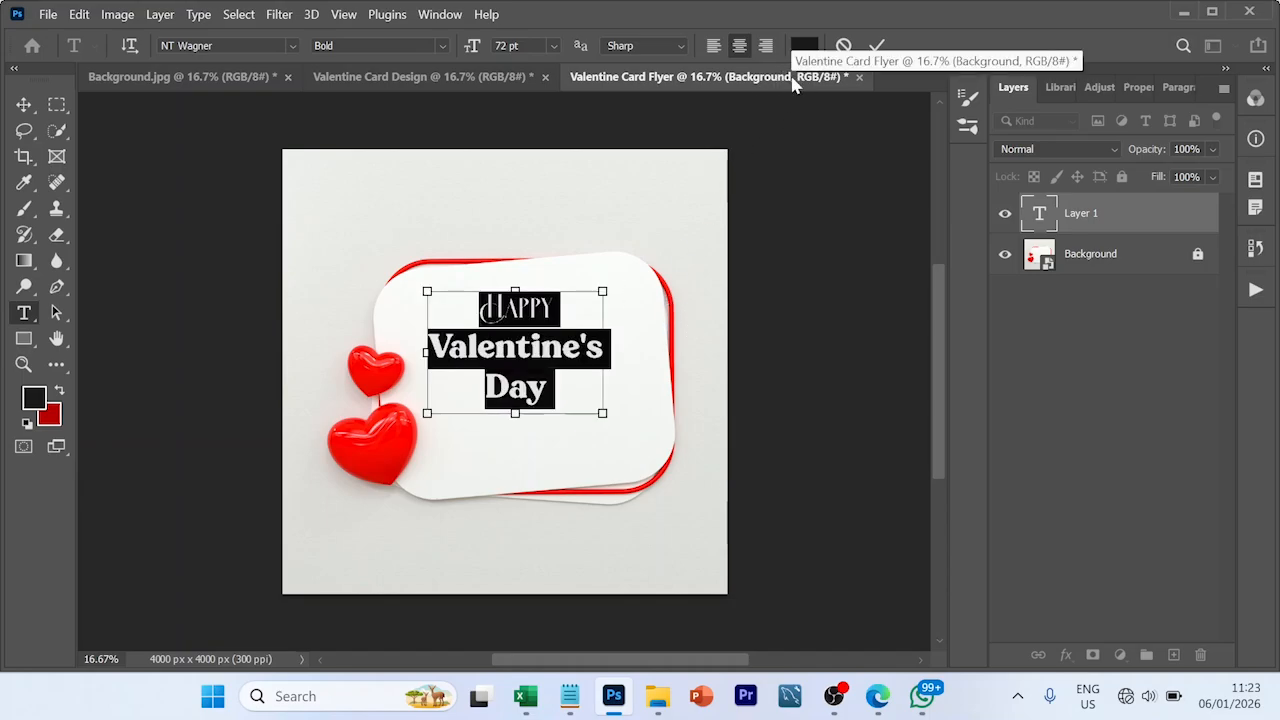
pyautogui.click(1135, 88)
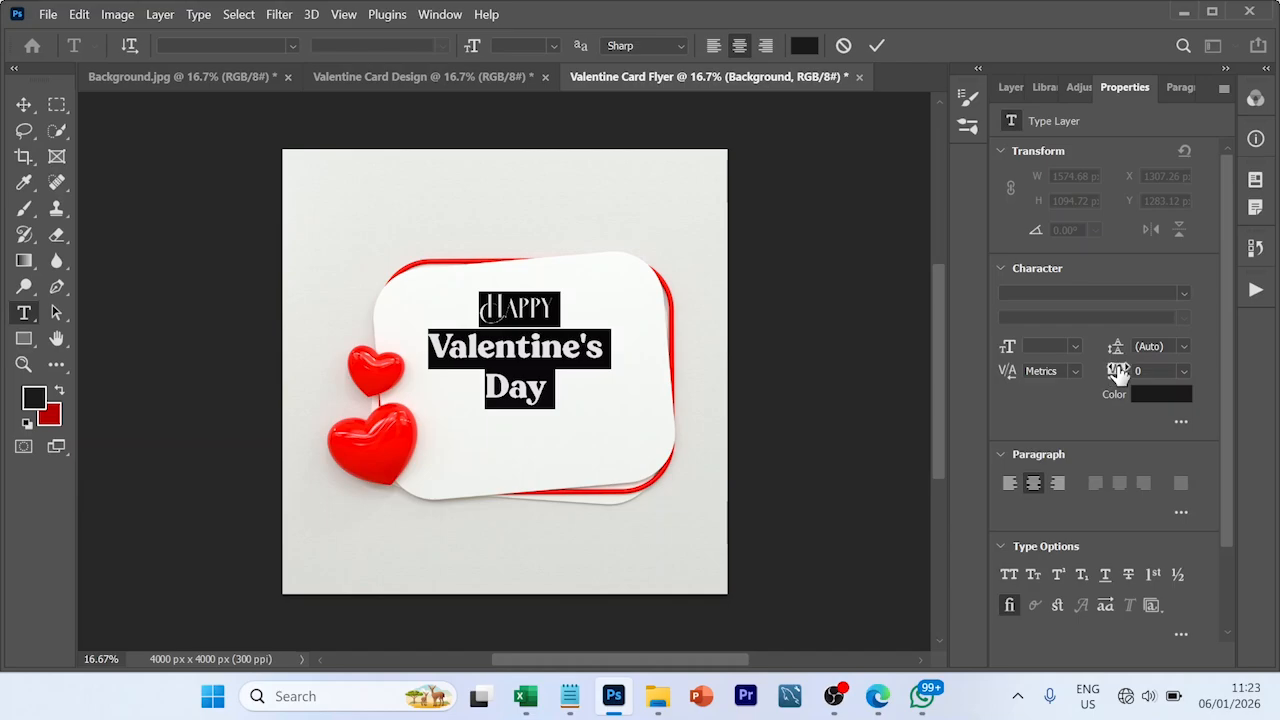
pyautogui.click(1181, 344)
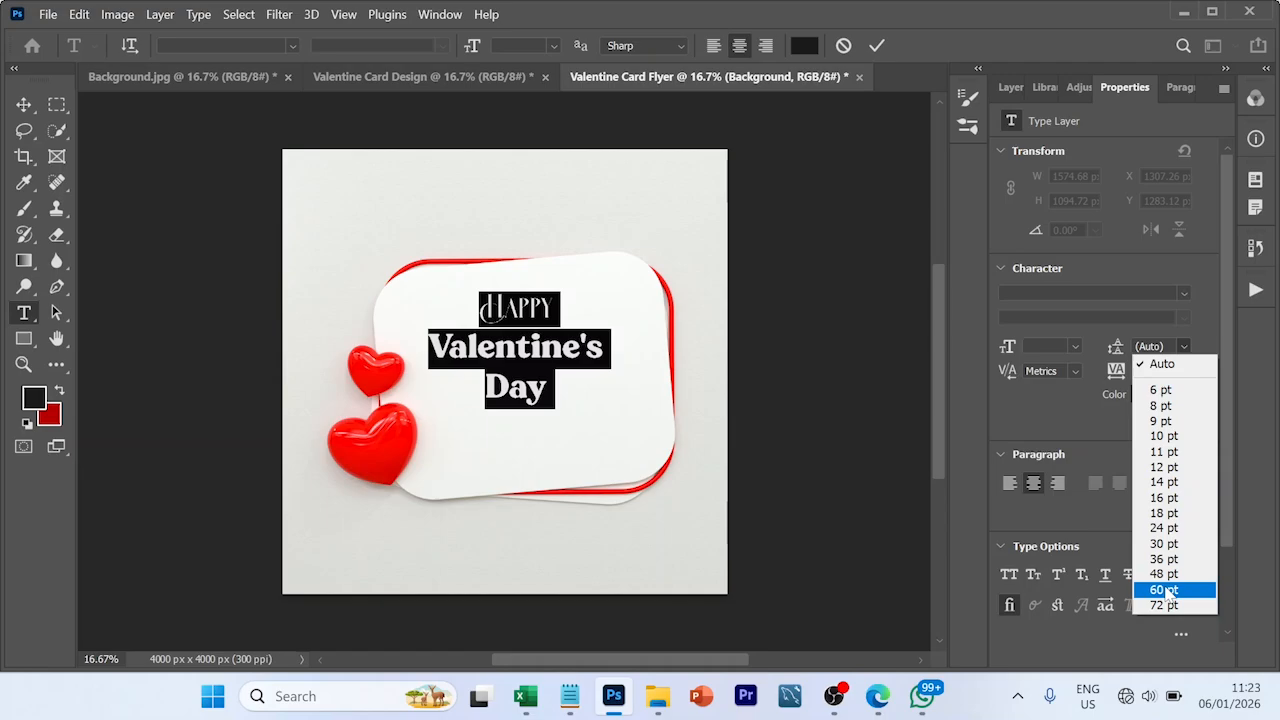
pyautogui.click(1164, 590)
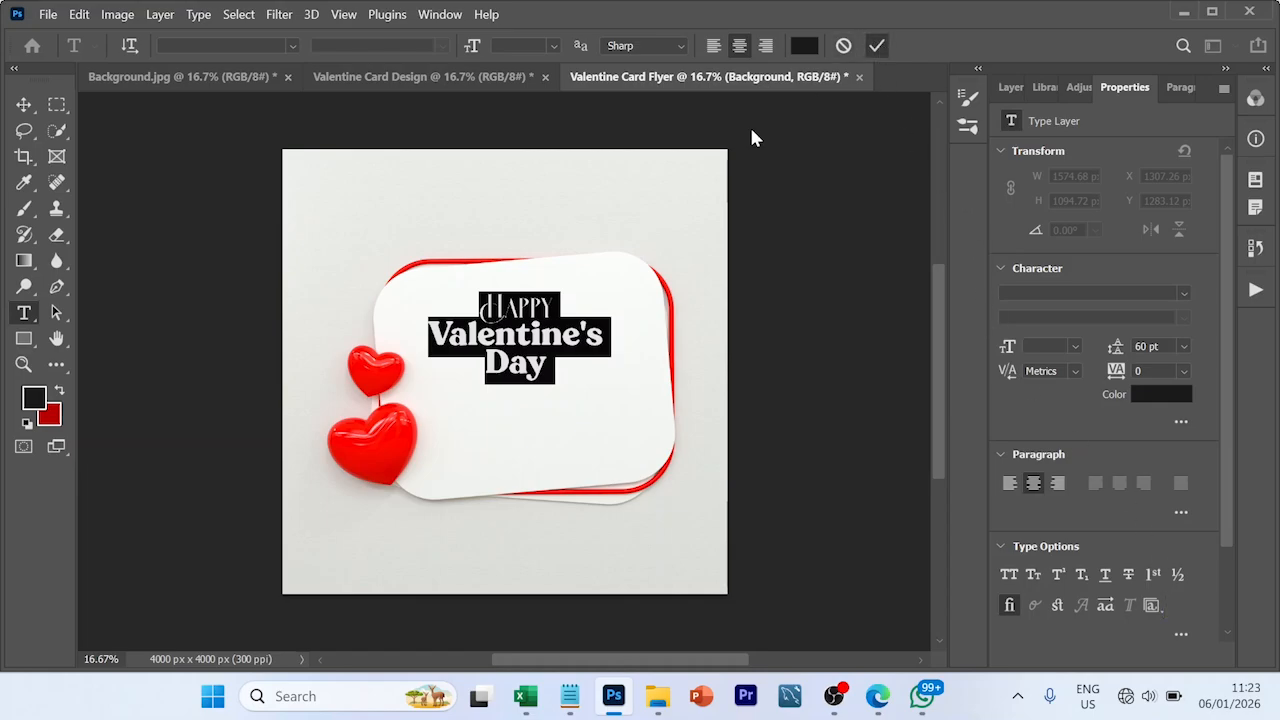
pyautogui.click(549, 372)
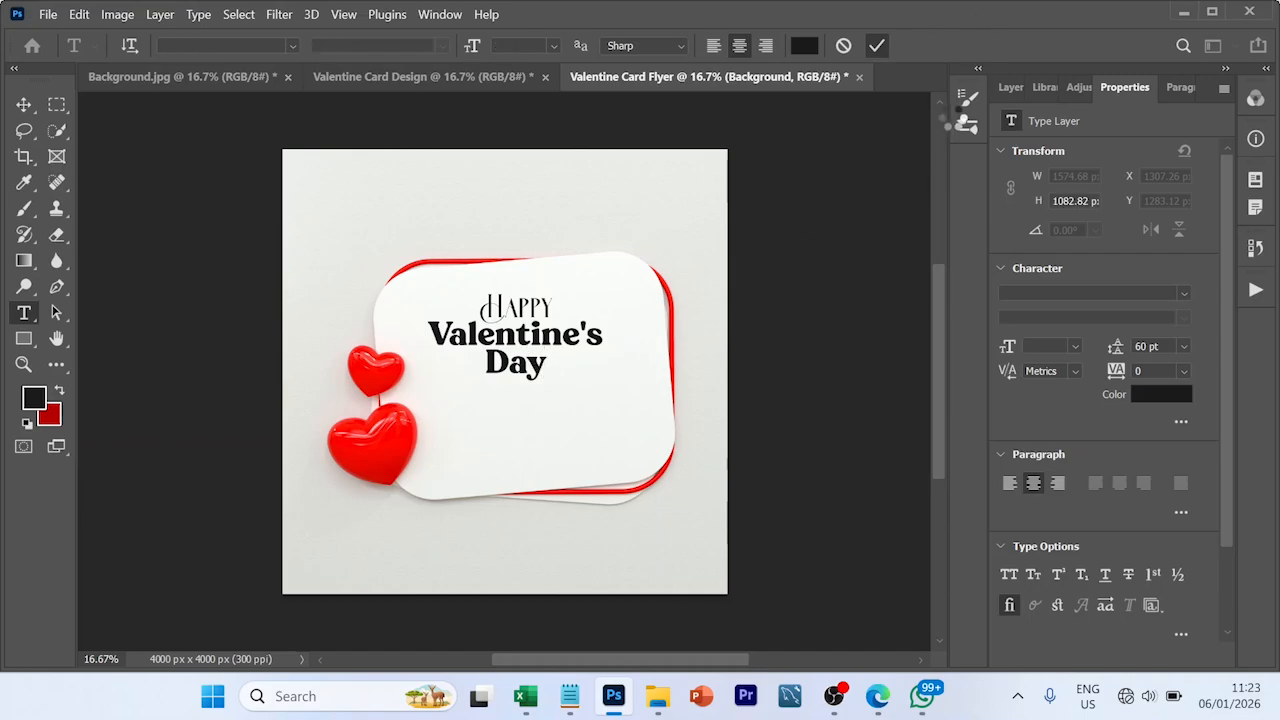
# - Colour the headline lines "Valentine's" and "Day" ff0000, and shift the whole headline slightly right and up on the card
pyautogui.click(1010, 88)
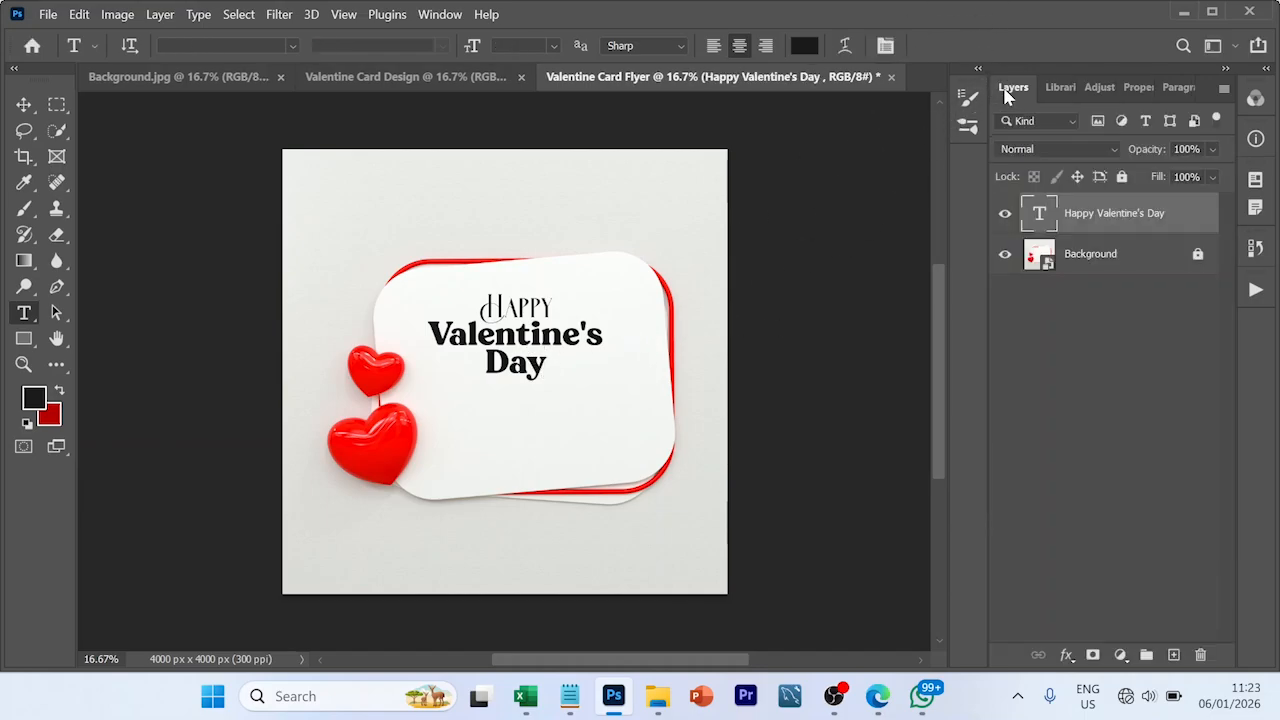
pyautogui.doubleClick(1039, 213)
pyautogui.click(558, 382)
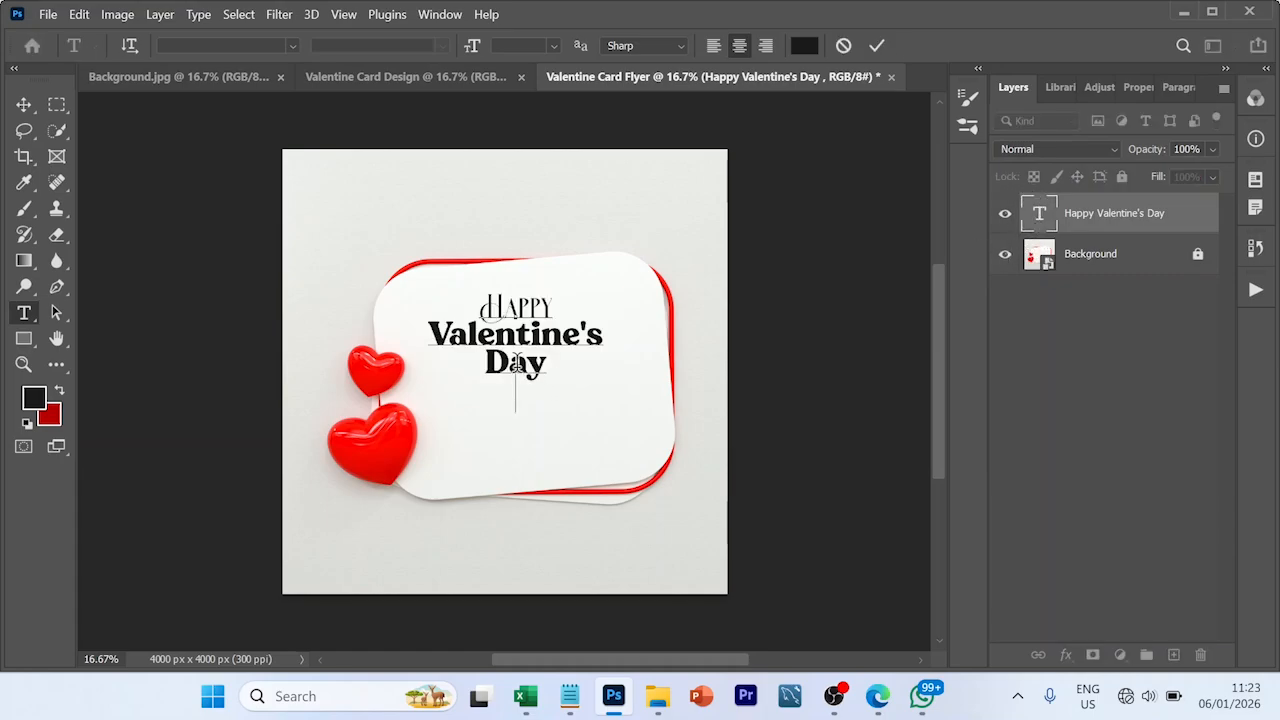
pyautogui.moveTo(545, 368); pyautogui.dragTo(442, 322)
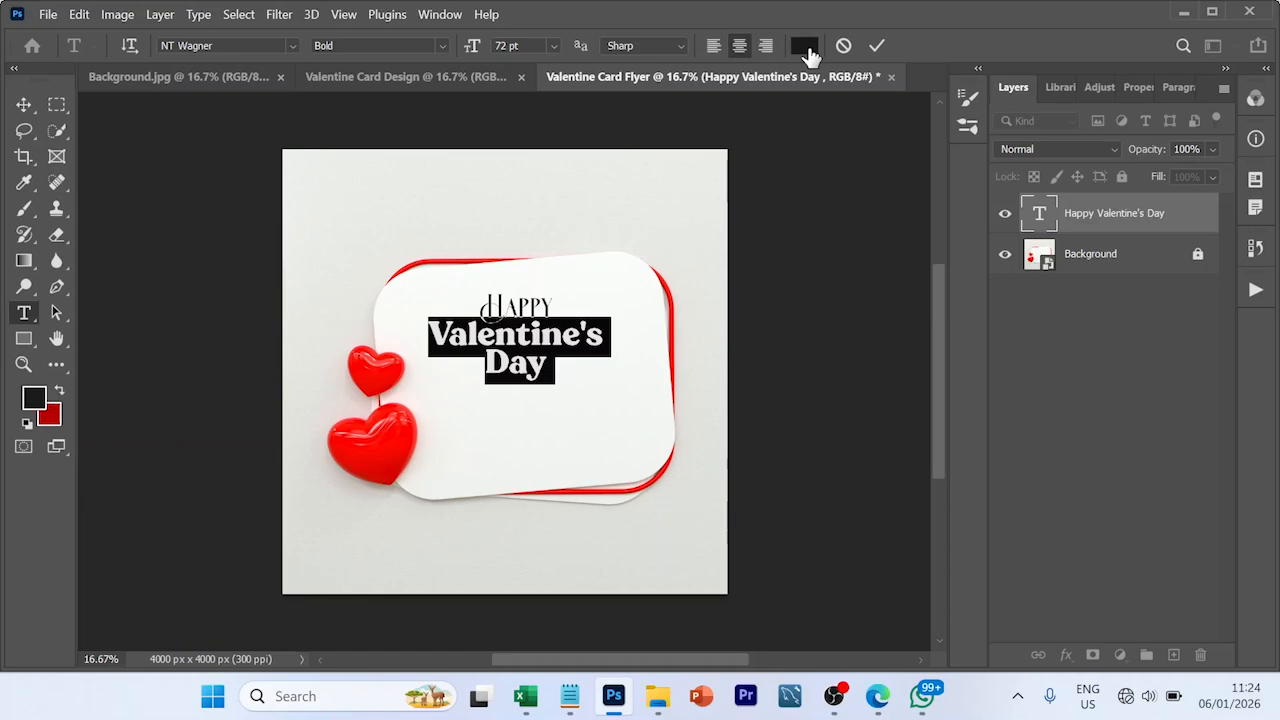
pyautogui.click(806, 48)
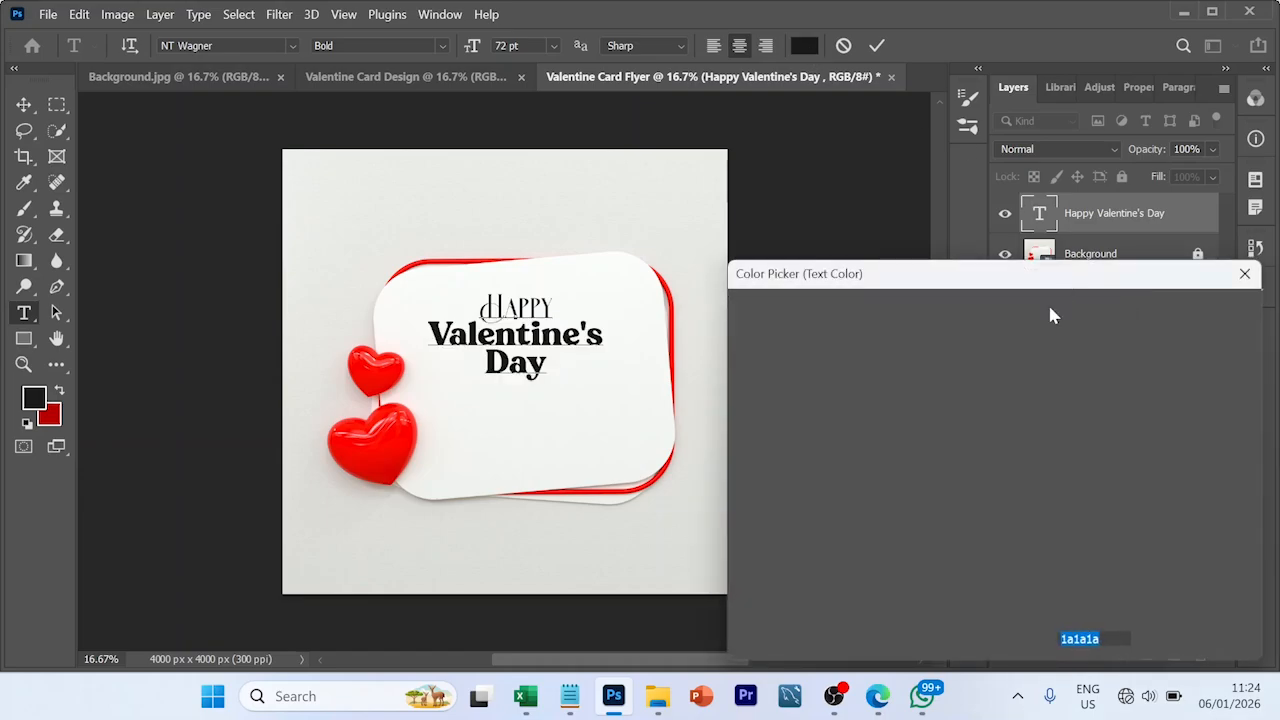
pyautogui.write('f')
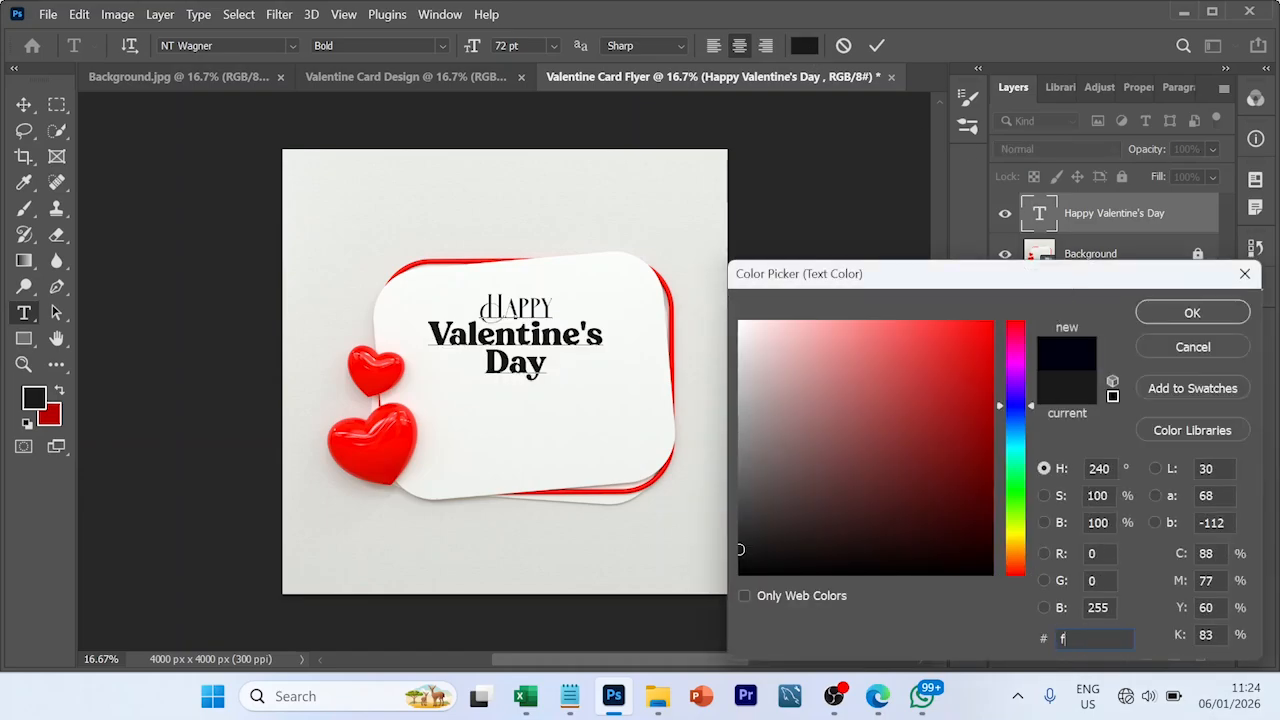
pyautogui.write('f')
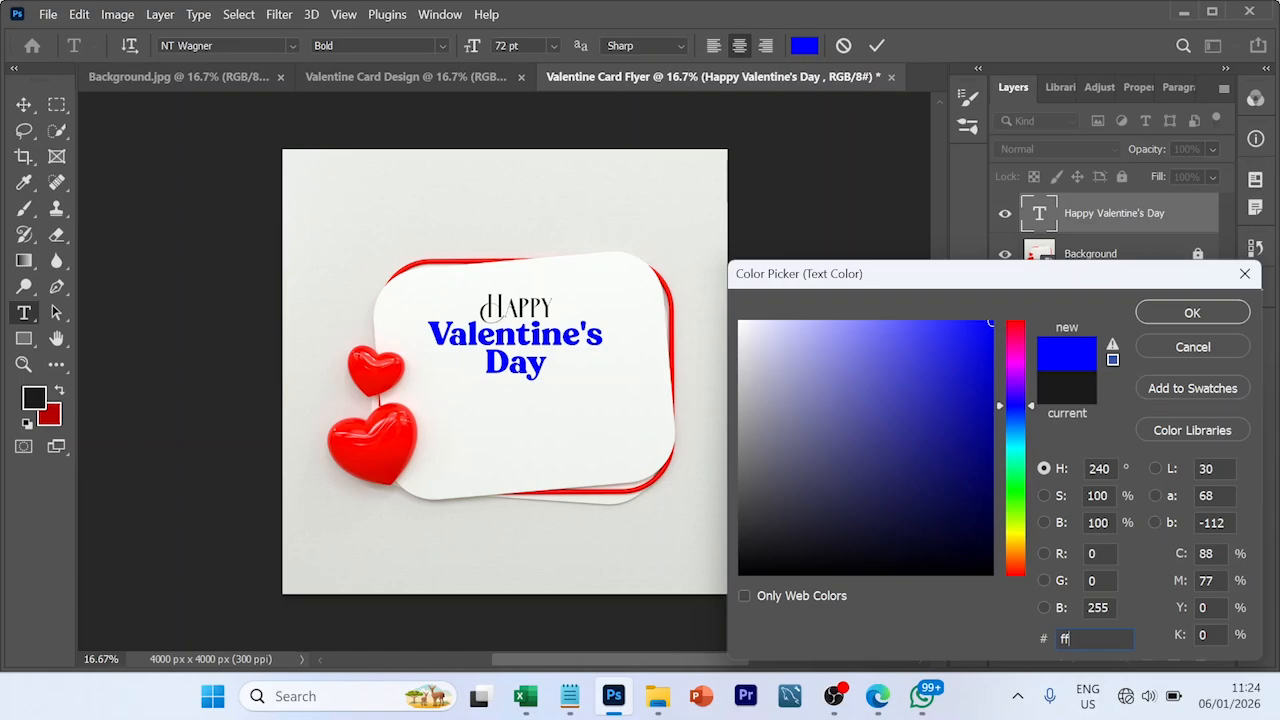
pyautogui.write('0')
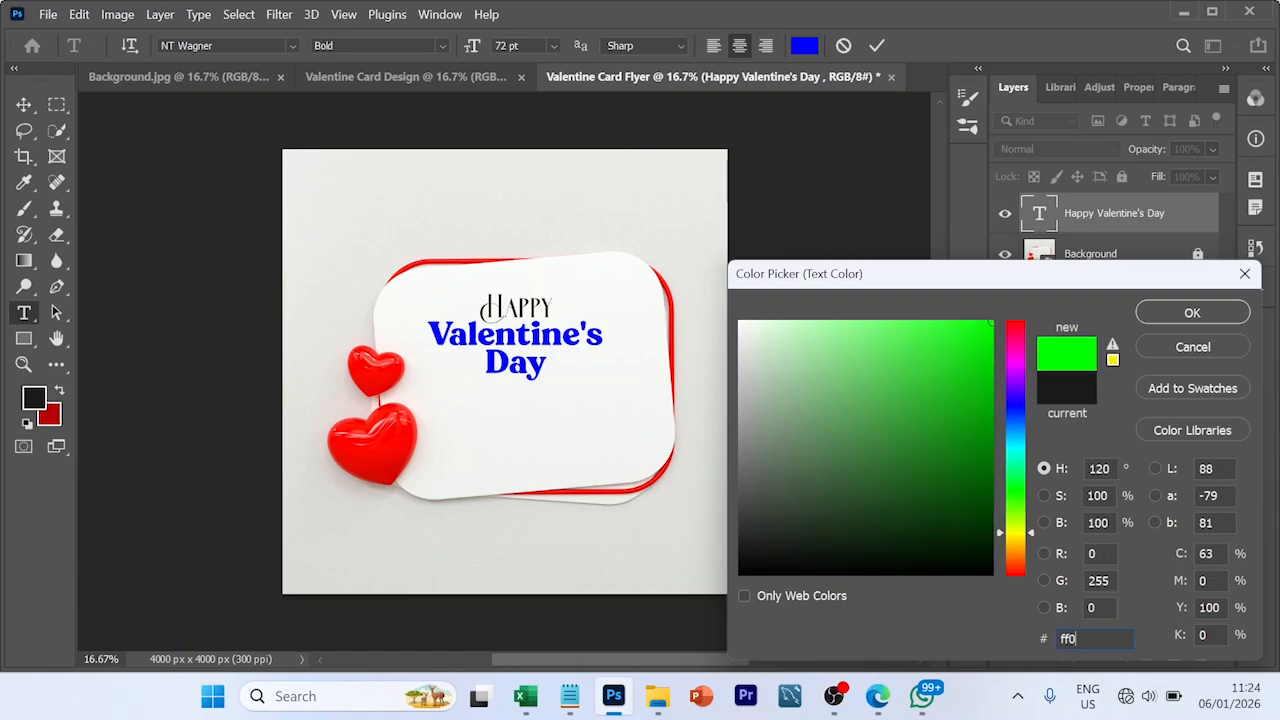
pyautogui.write('000')
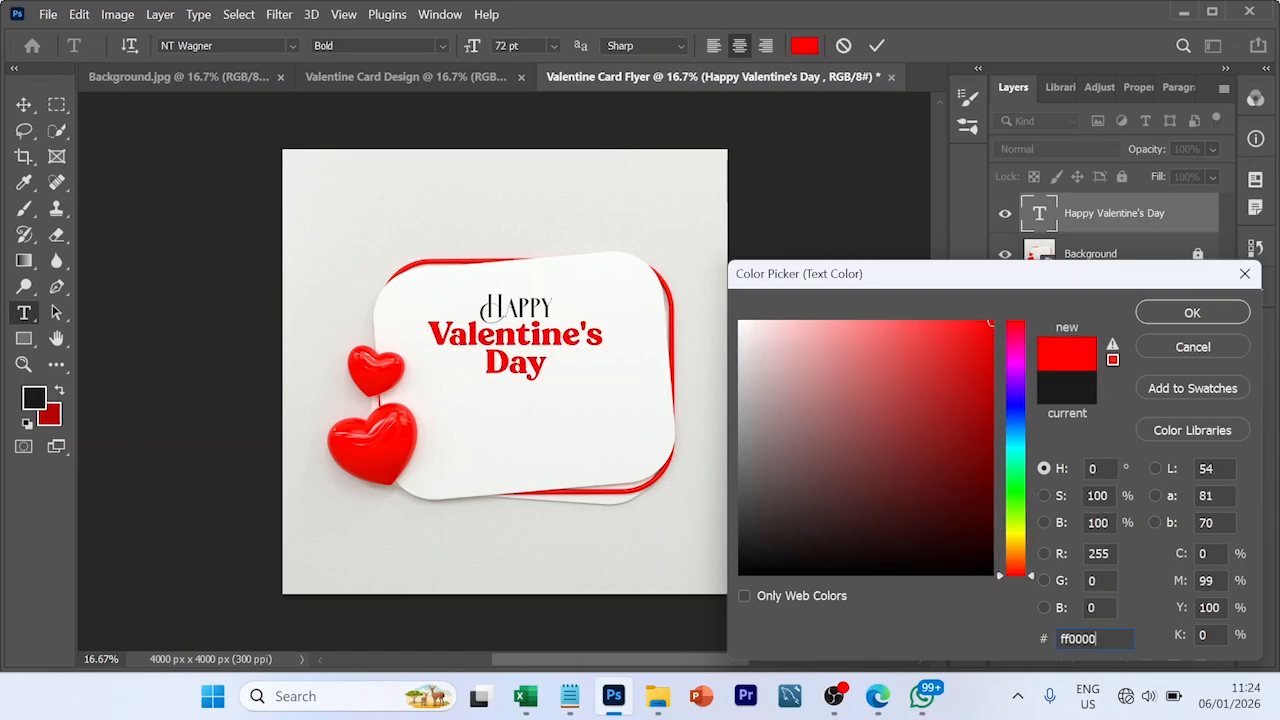
pyautogui.click(1175, 314)
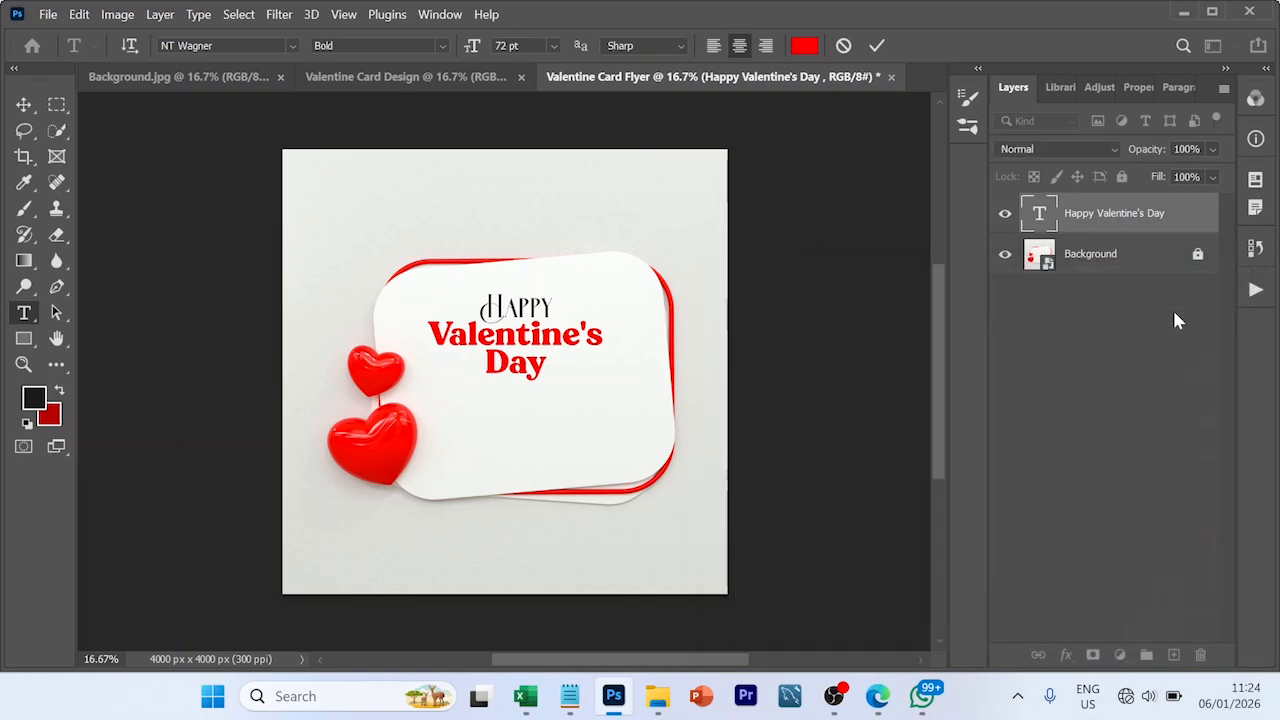
pyautogui.click(875, 47)
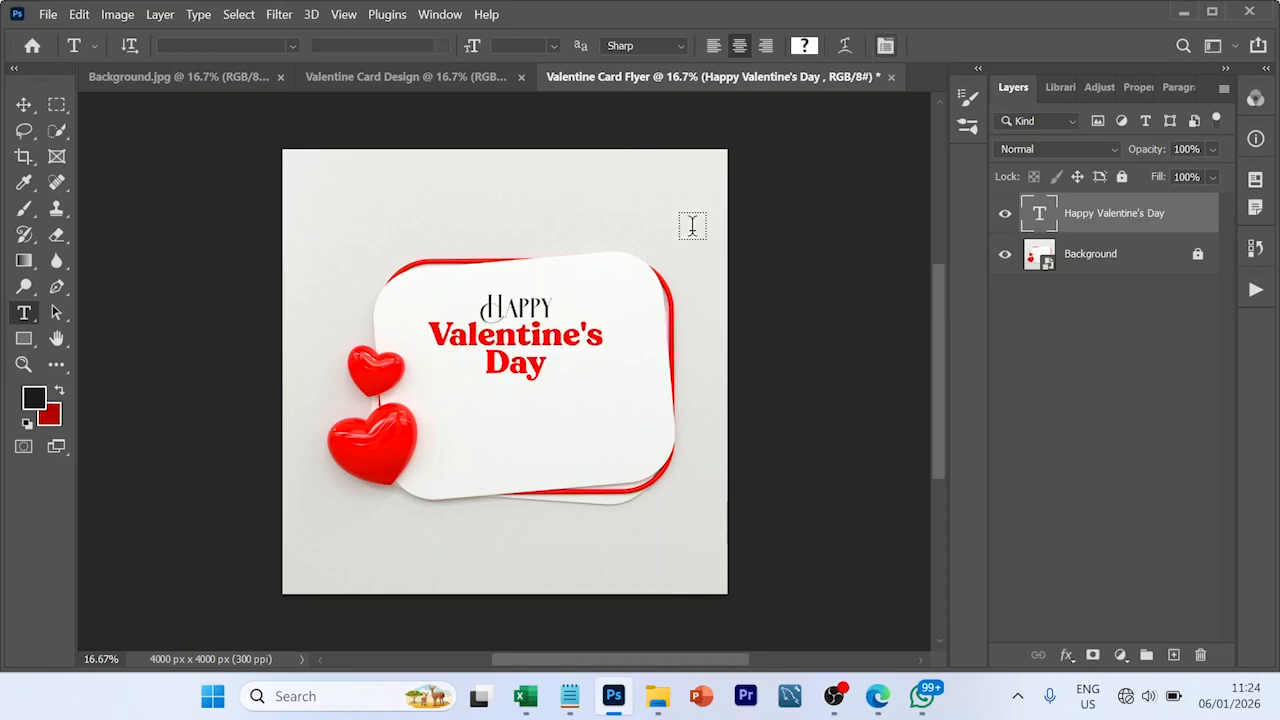
pyautogui.press('v')
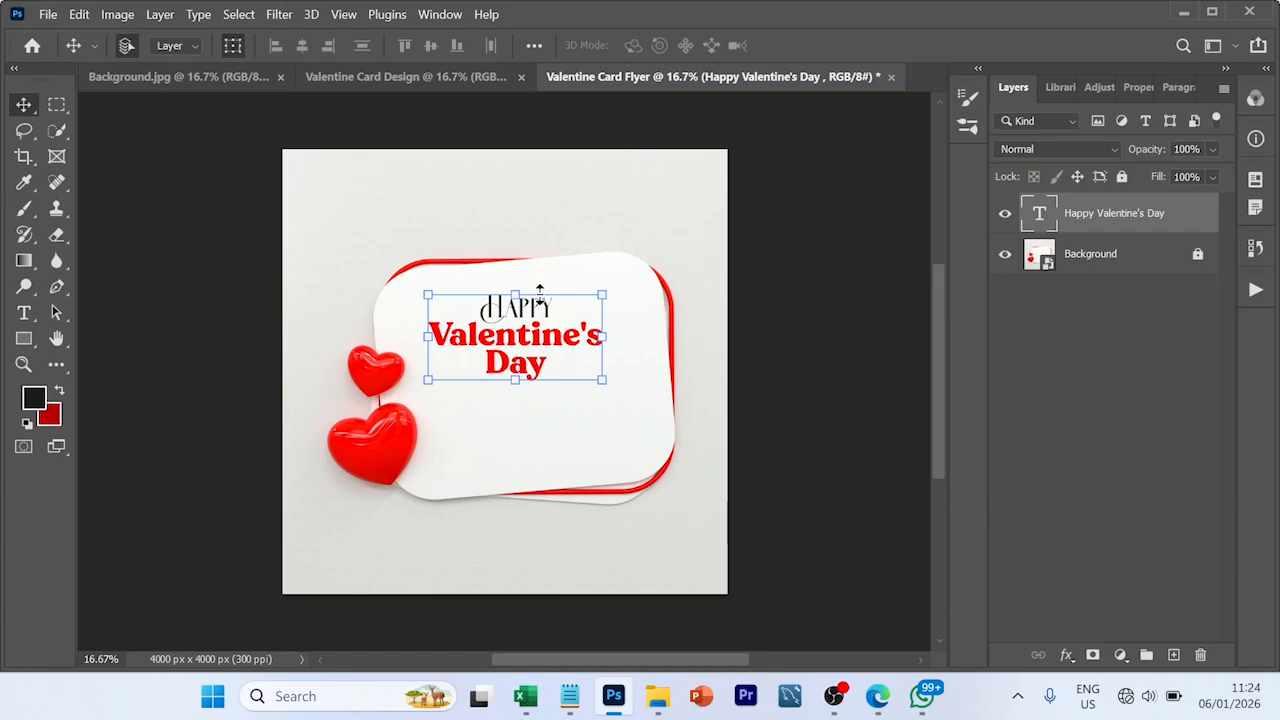
pyautogui.moveTo(531, 341); pyautogui.dragTo(546, 340)
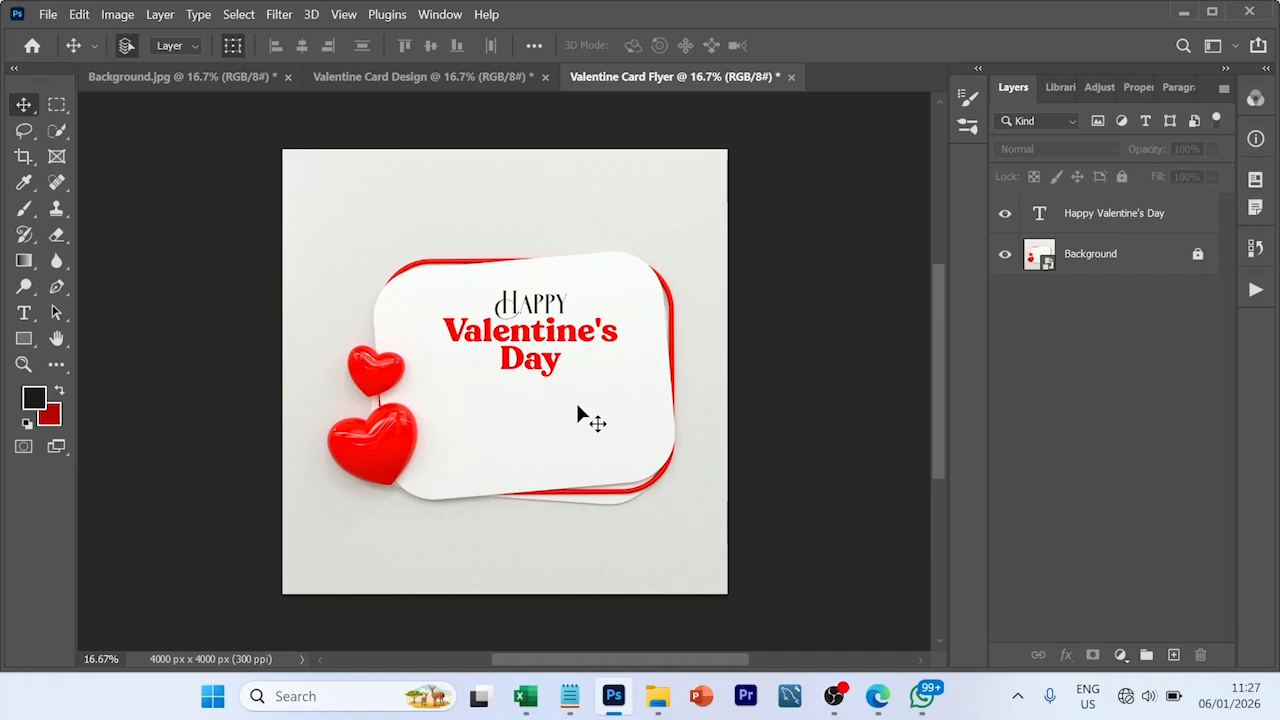
# - Draw a horizontal paragraph text box about 1349 by 540 px on the card below the headline
pyautogui.click(29, 316)
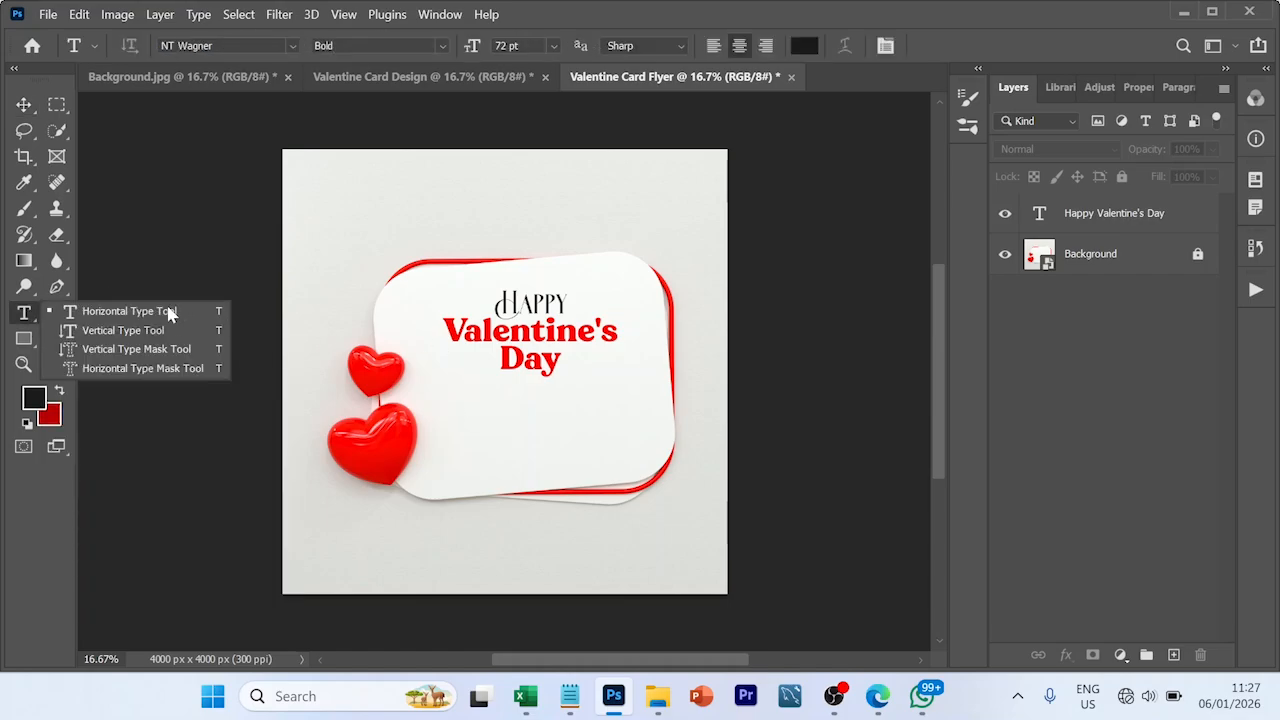
pyautogui.click(168, 313)
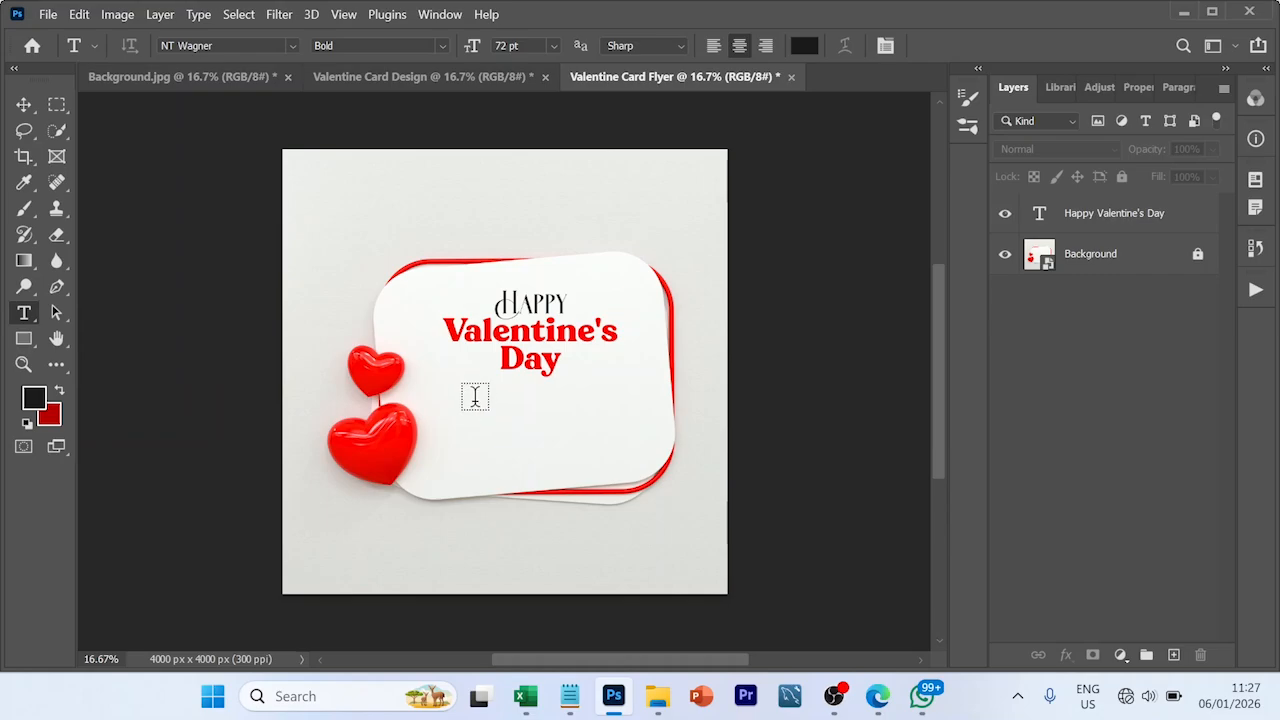
pyautogui.moveTo(479, 397); pyautogui.dragTo(624, 412)
pyautogui.click(526, 418)
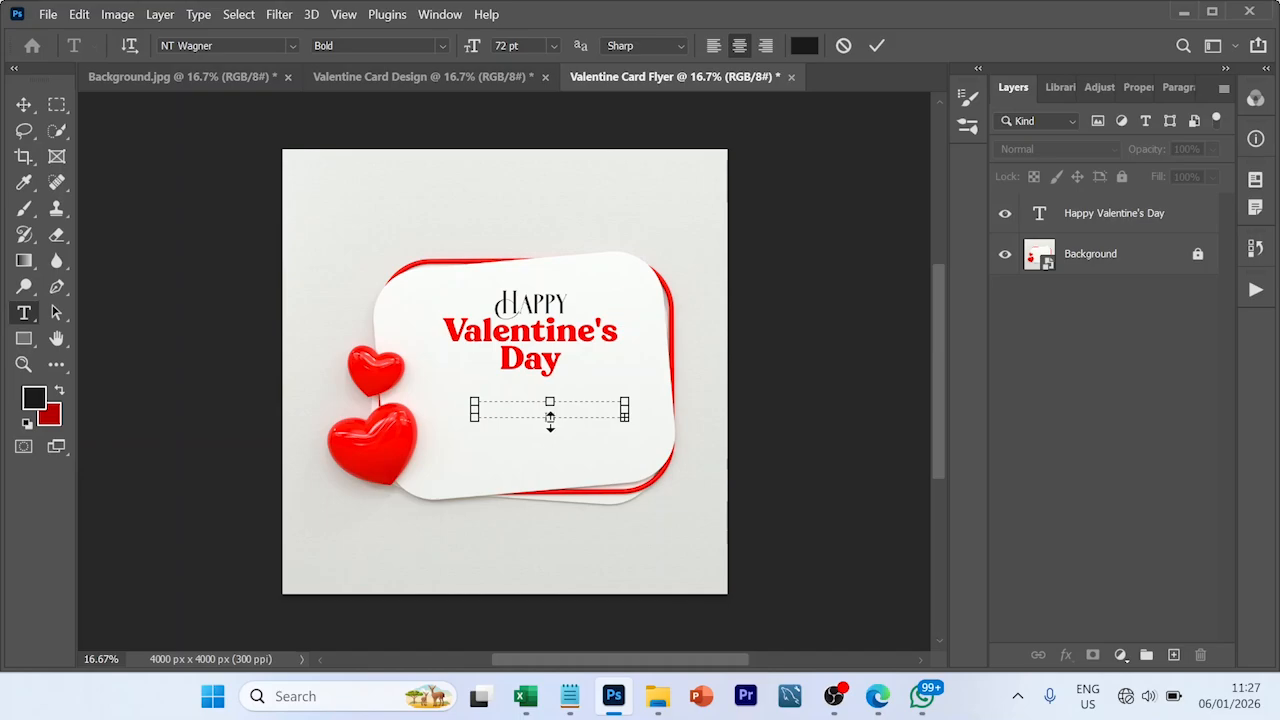
pyautogui.moveTo(565, 465); pyautogui.dragTo(564, 460)
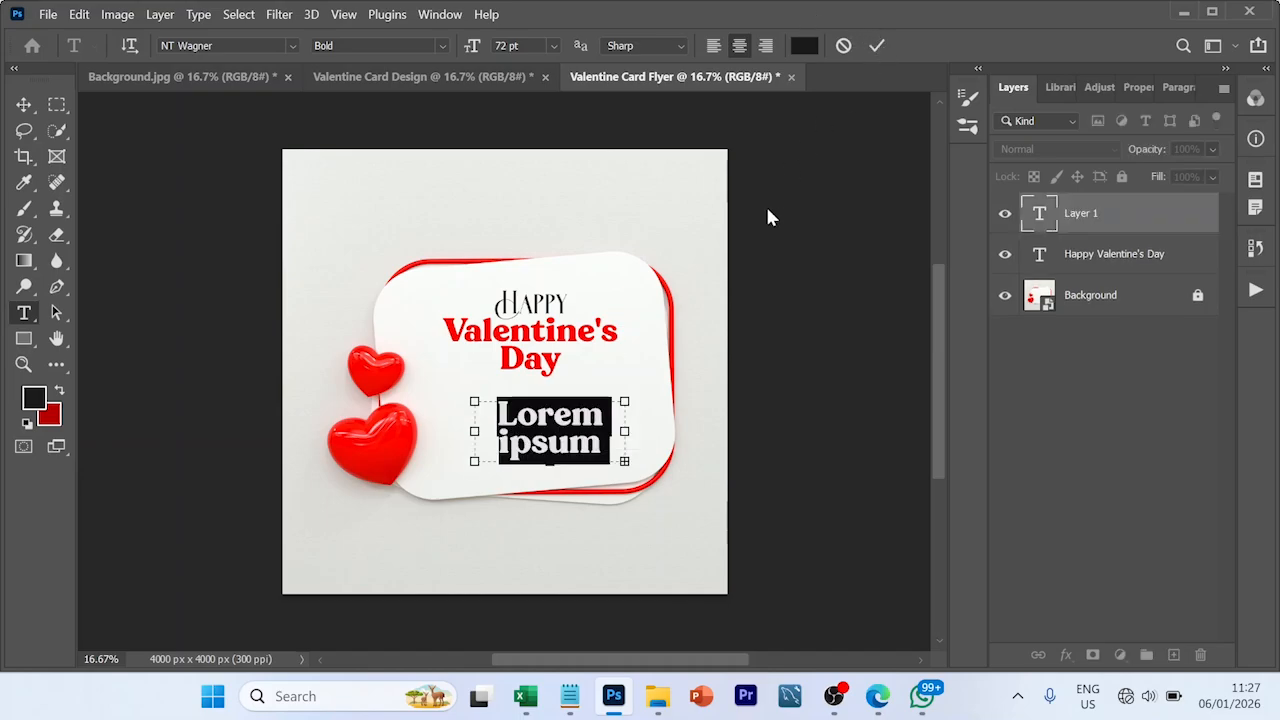
# - Replace the placeholder text in the new box with the "Celebrate love, laughter, and good vibes…" message from the Notepad font note
pyautogui.click(569, 696)
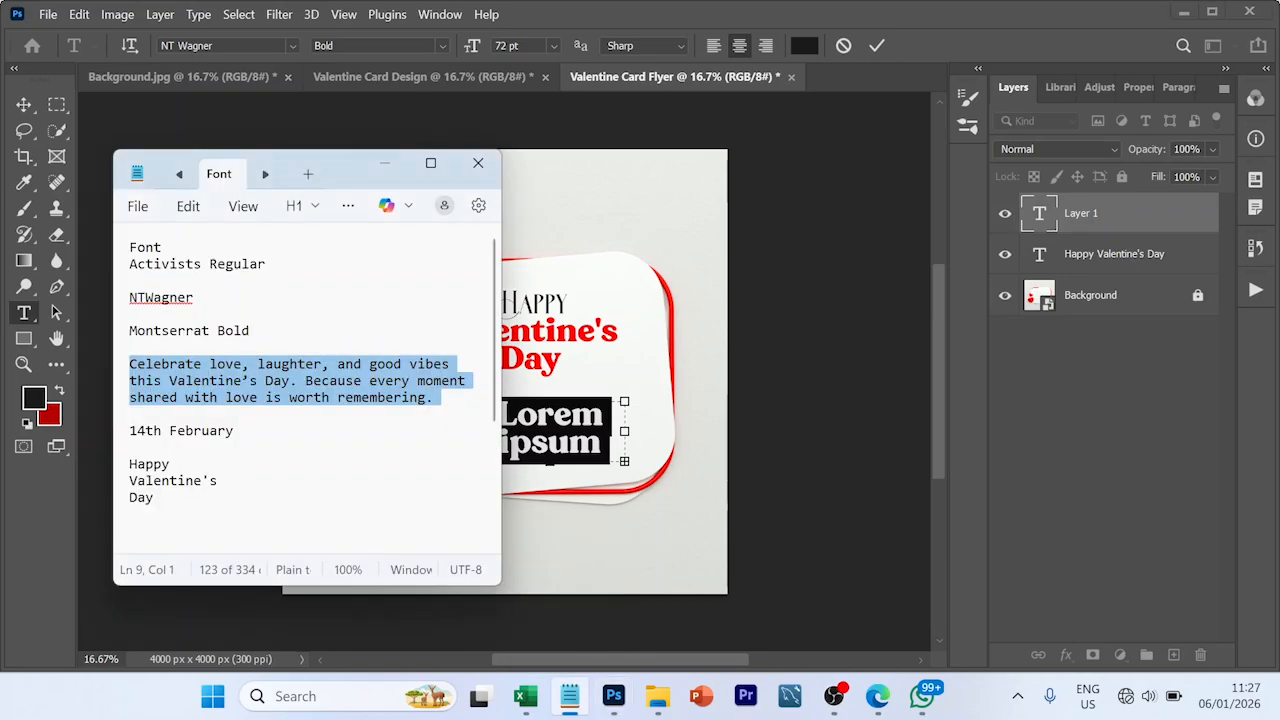
pyautogui.click(557, 444)
pyautogui.click(557, 444)
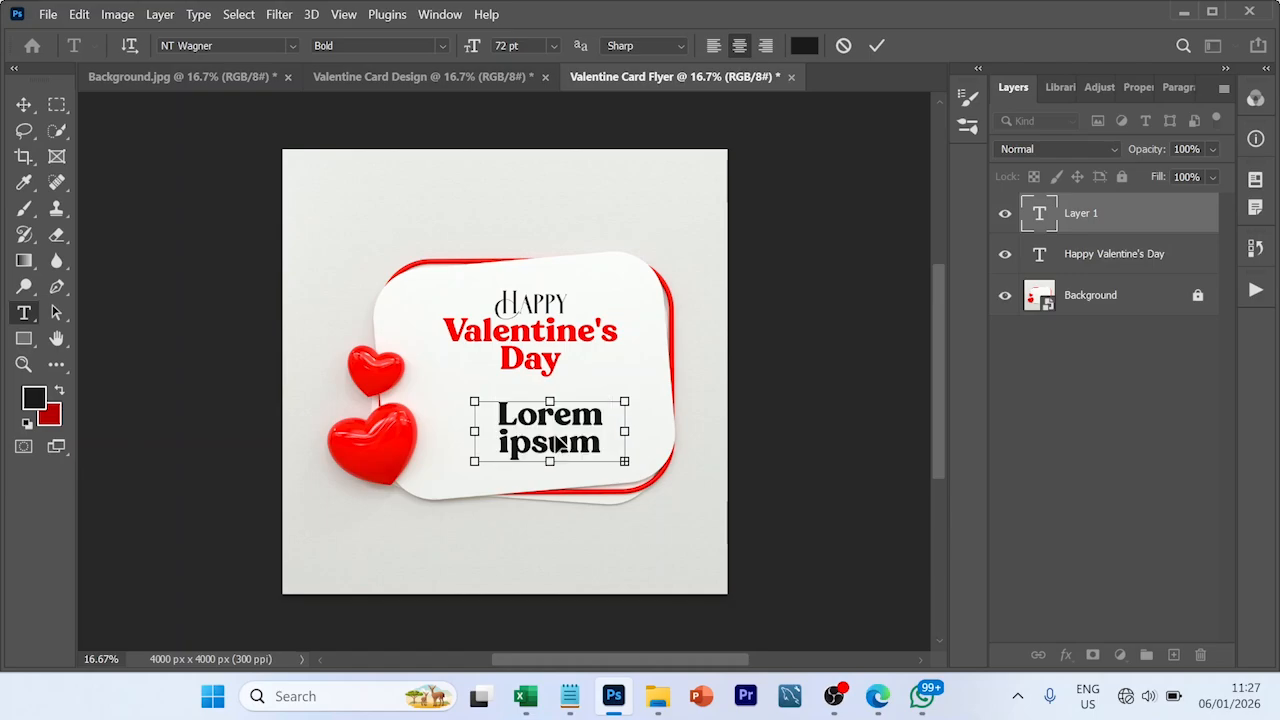
pyautogui.hotkey('ctrl', 'a')
pyautogui.write('Celebrate')
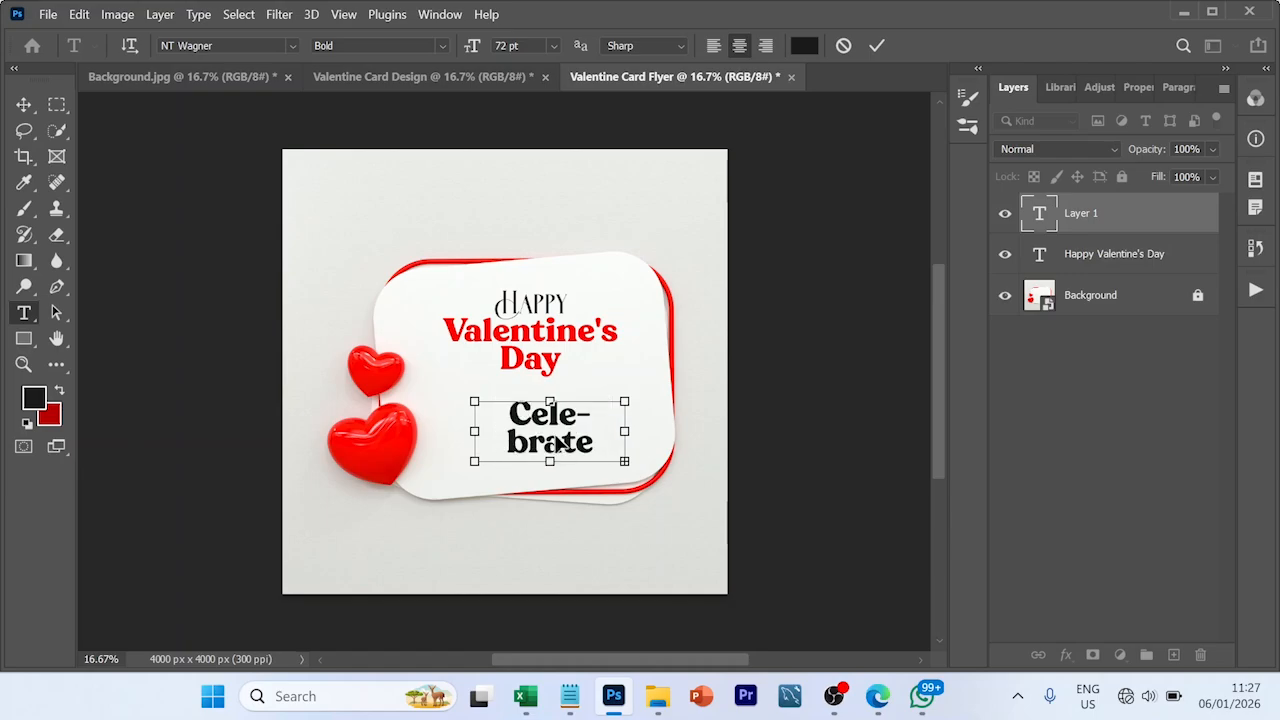
# - Format the whole message in the Montserrat font at 24 pt with Auto leading
pyautogui.hotkey('ctrl', 'a')
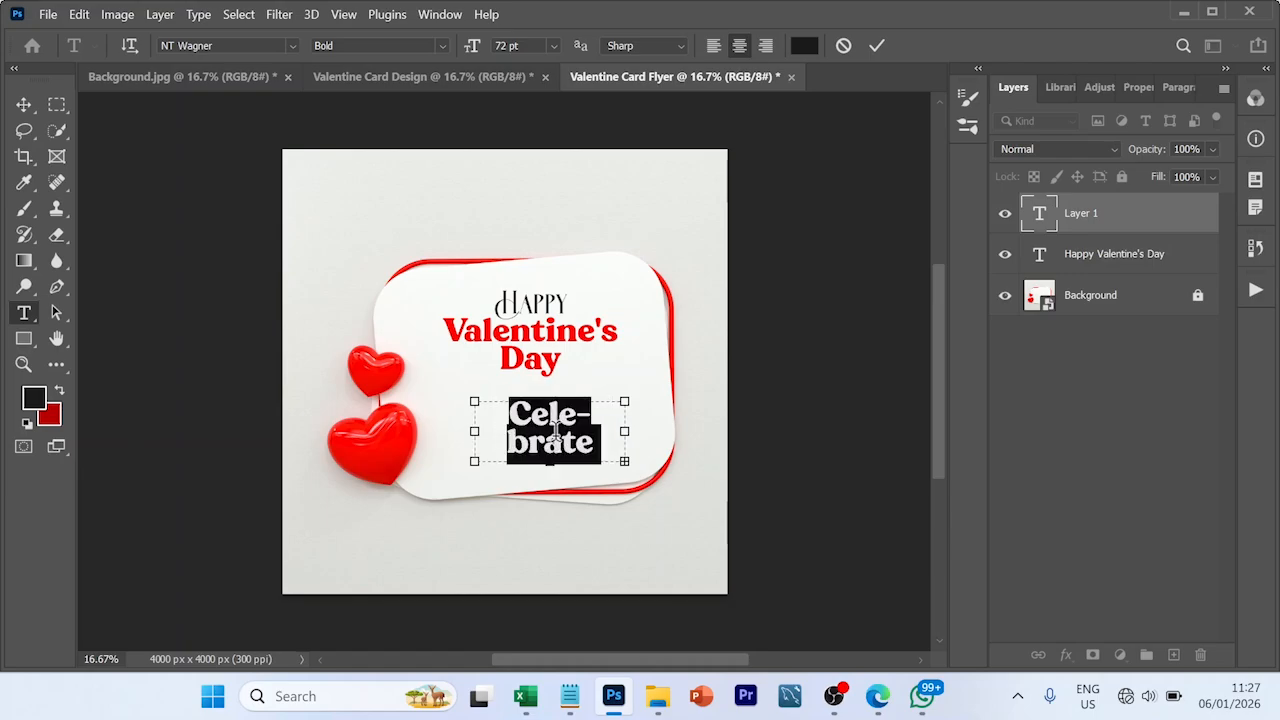
pyautogui.click(288, 44)
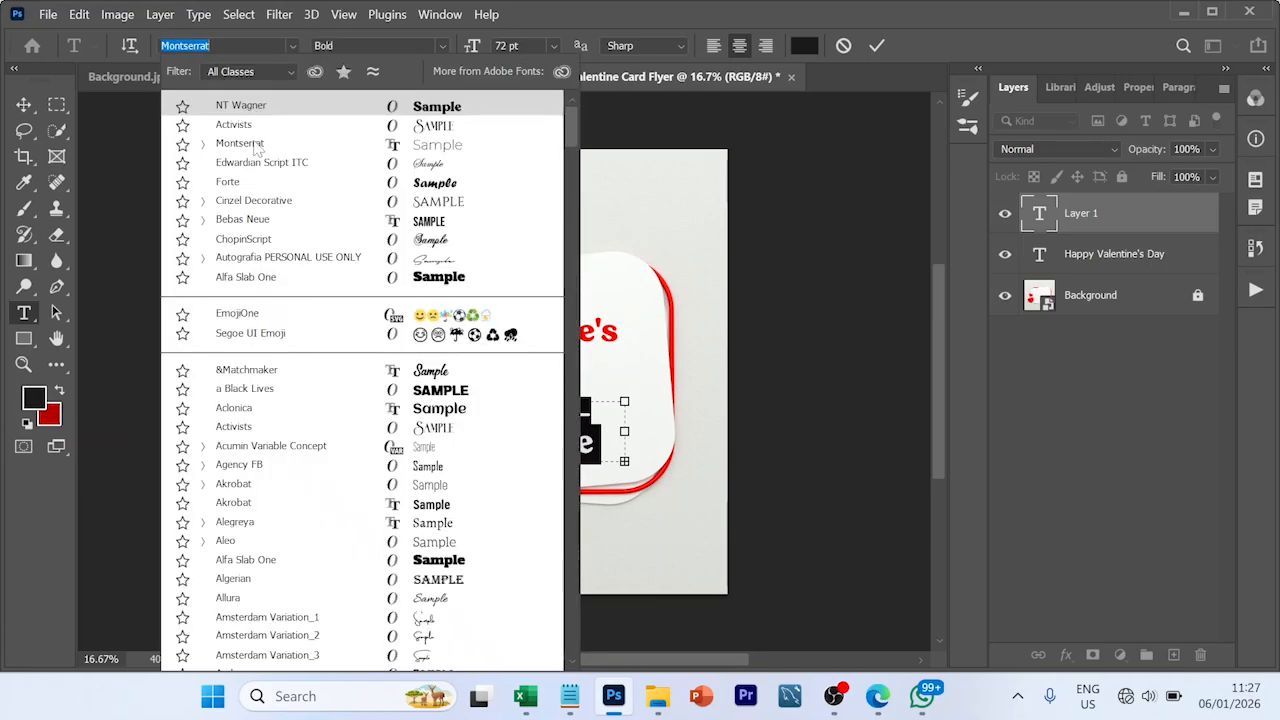
pyautogui.click(257, 149)
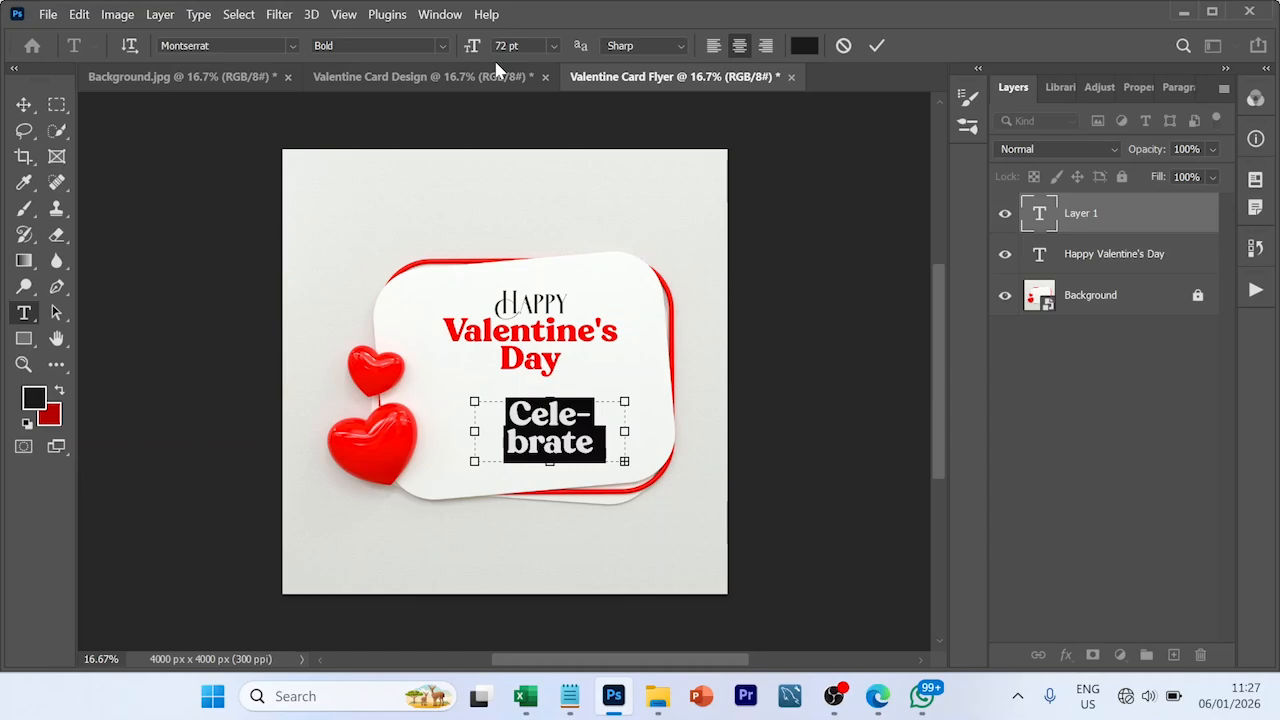
pyautogui.click(552, 45)
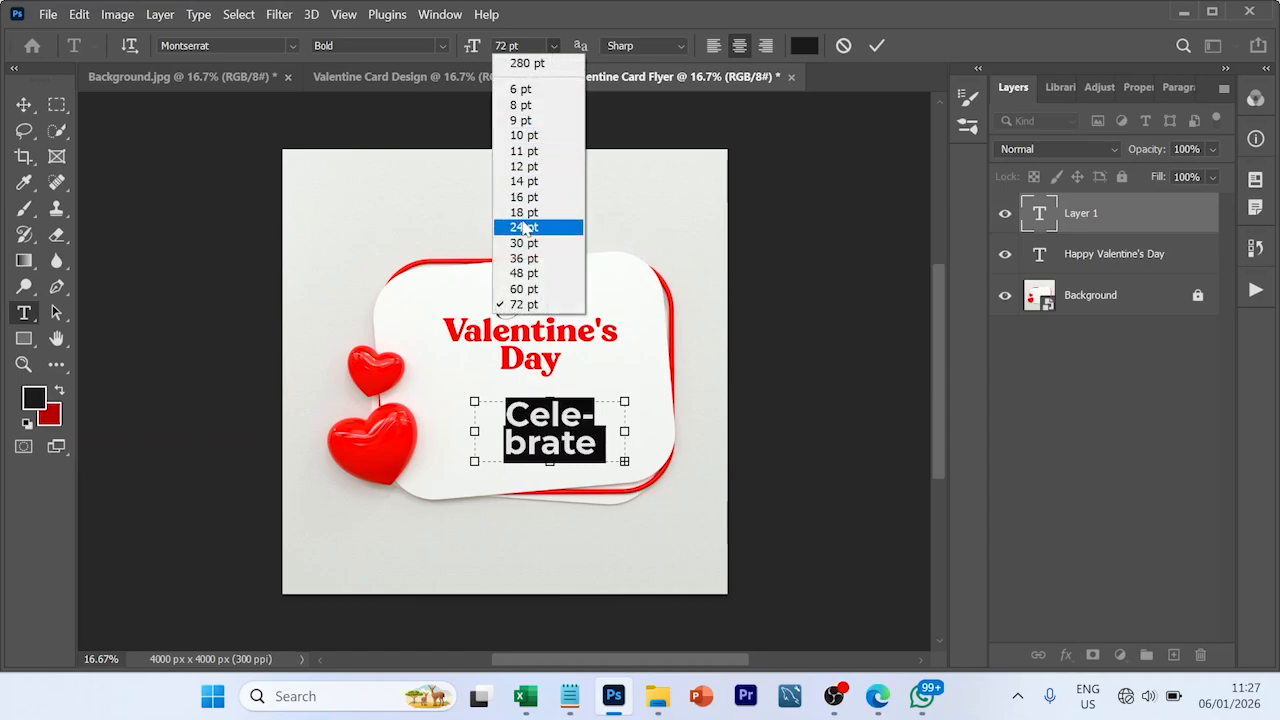
pyautogui.click(524, 228)
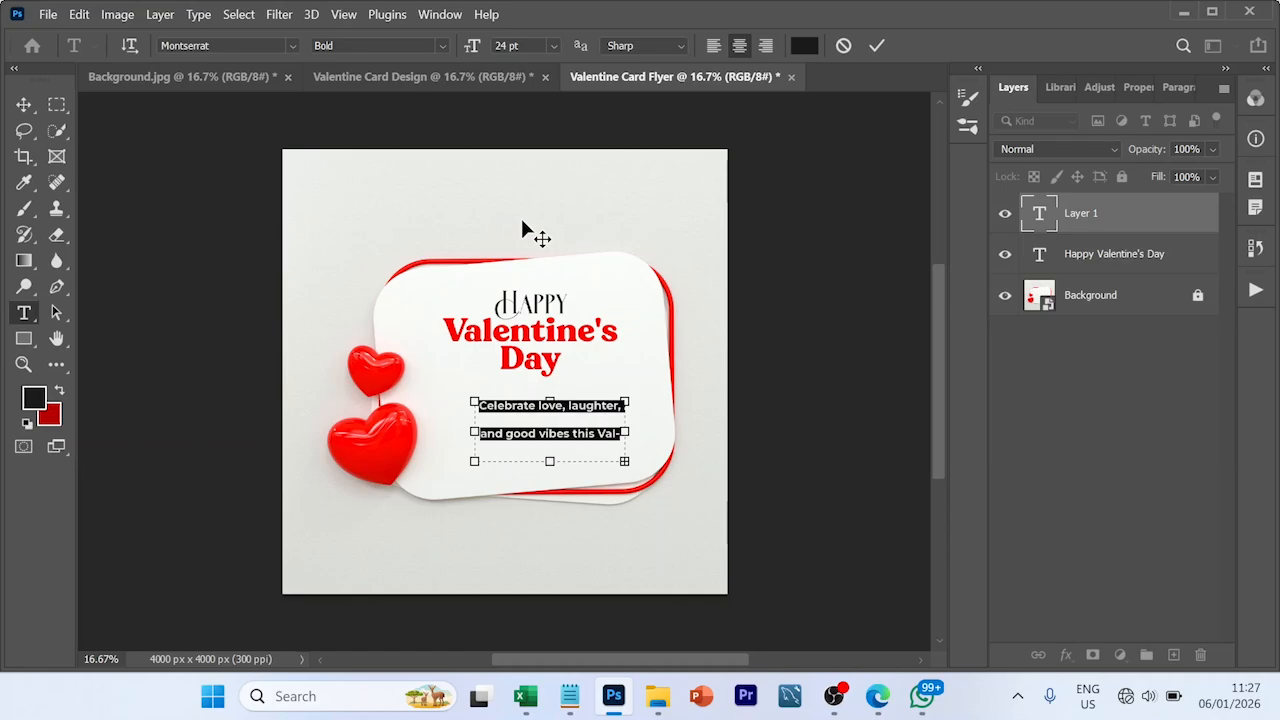
pyautogui.click(1141, 88)
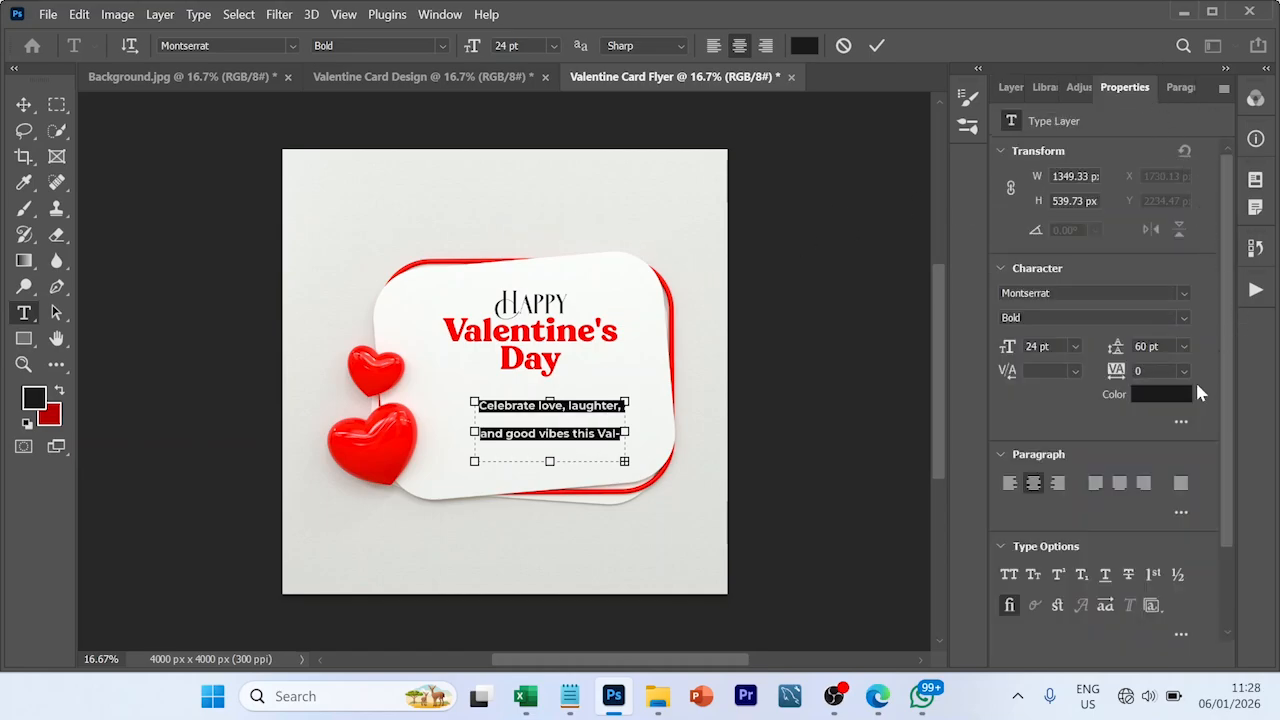
pyautogui.click(1183, 347)
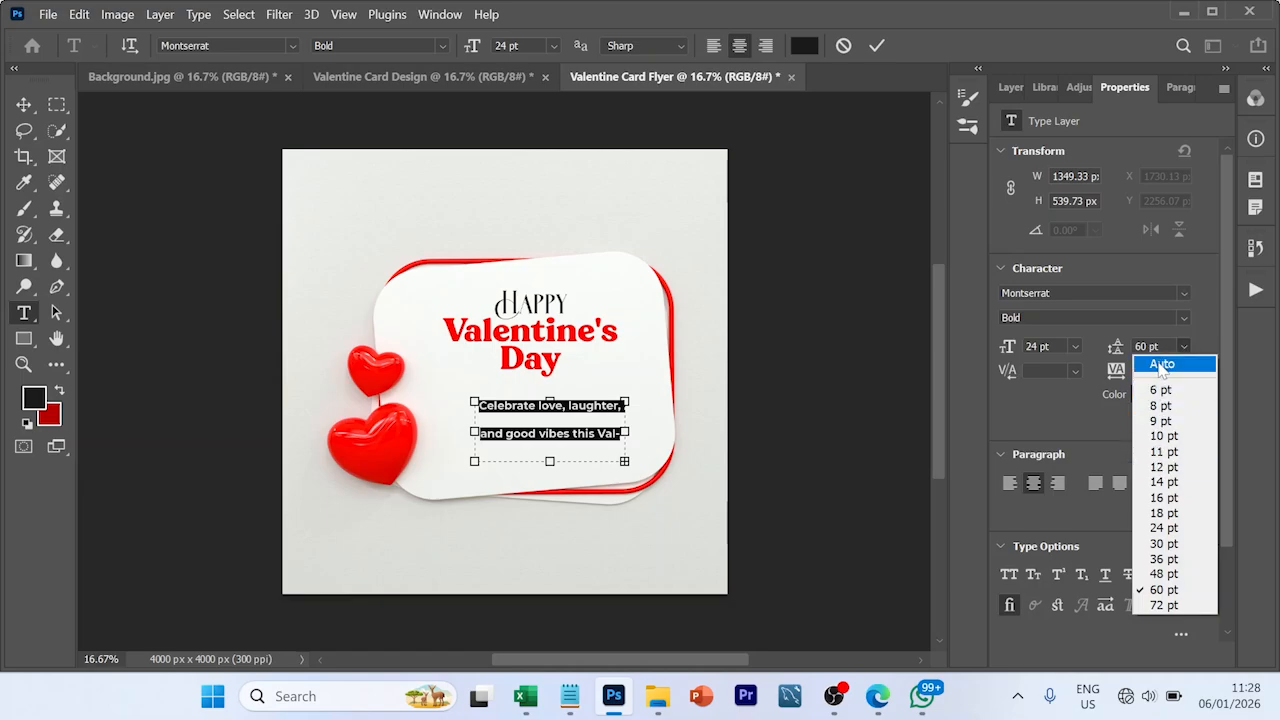
pyautogui.click(1159, 364)
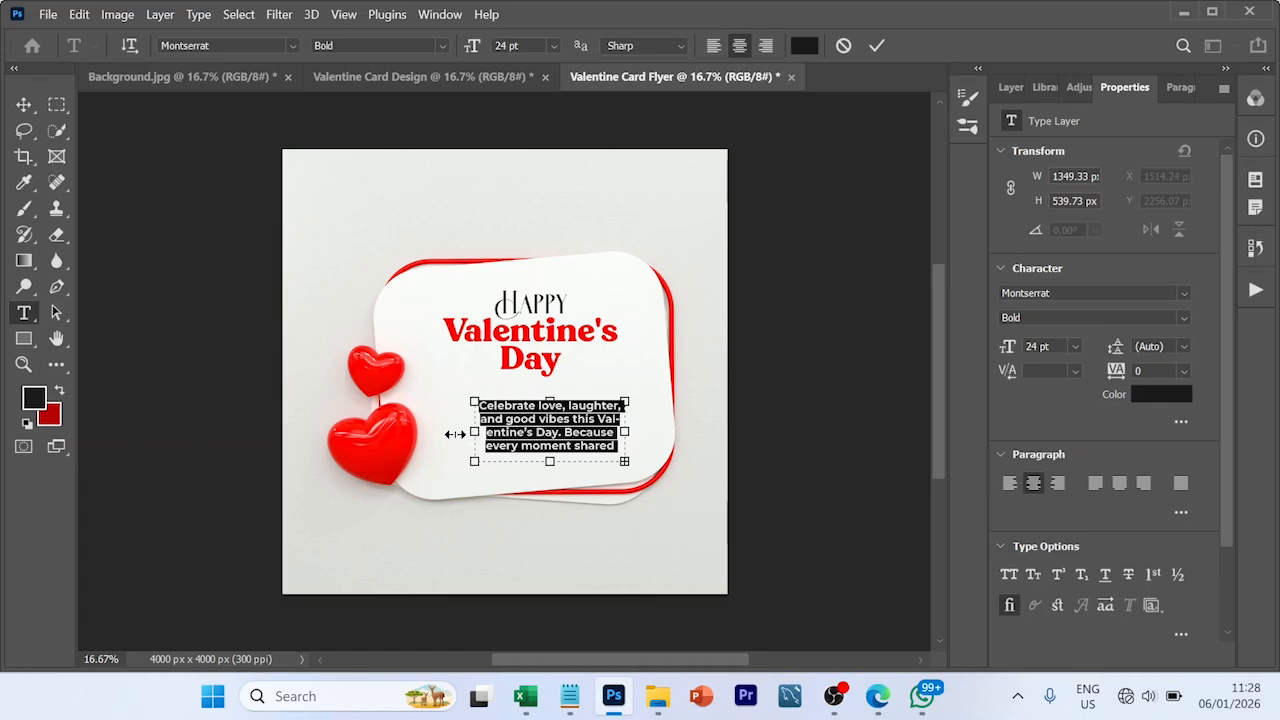
# - Widen the message's text box on both sides to about 1889 px so the full message fits, and commit the text
pyautogui.moveTo(455, 434); pyautogui.dragTo(431, 434)
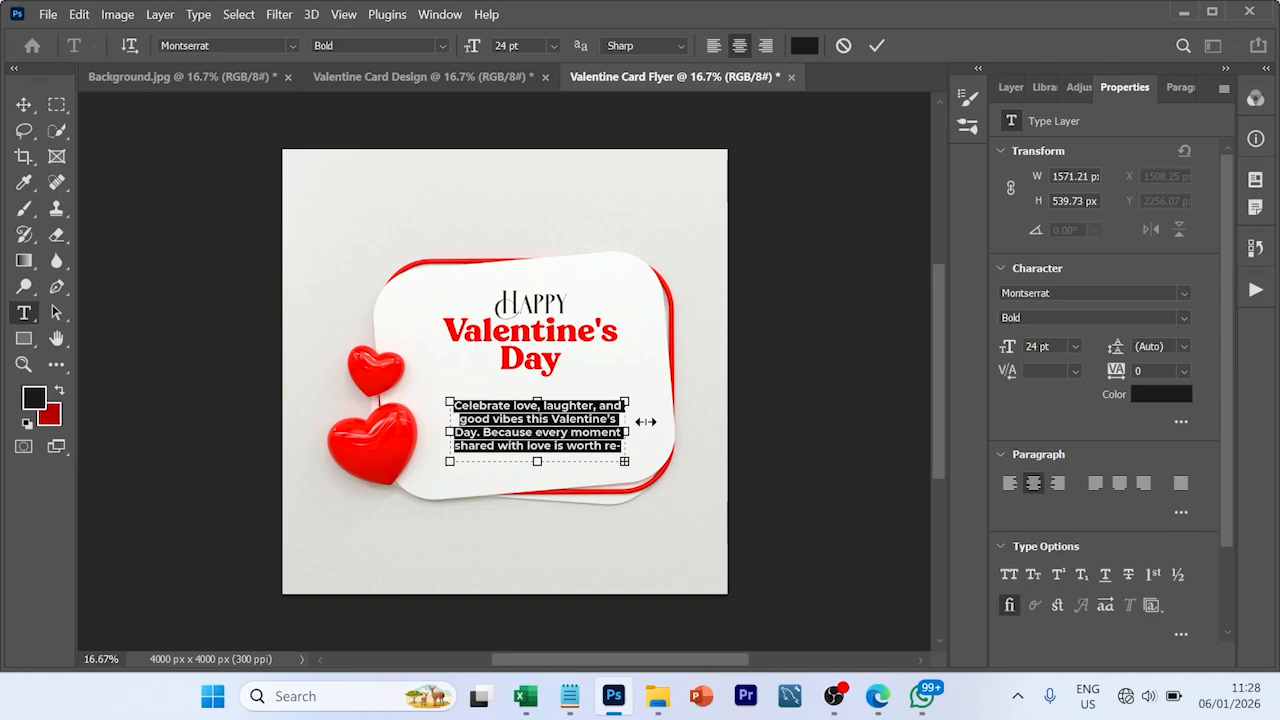
pyautogui.moveTo(626, 432); pyautogui.dragTo(660, 436)
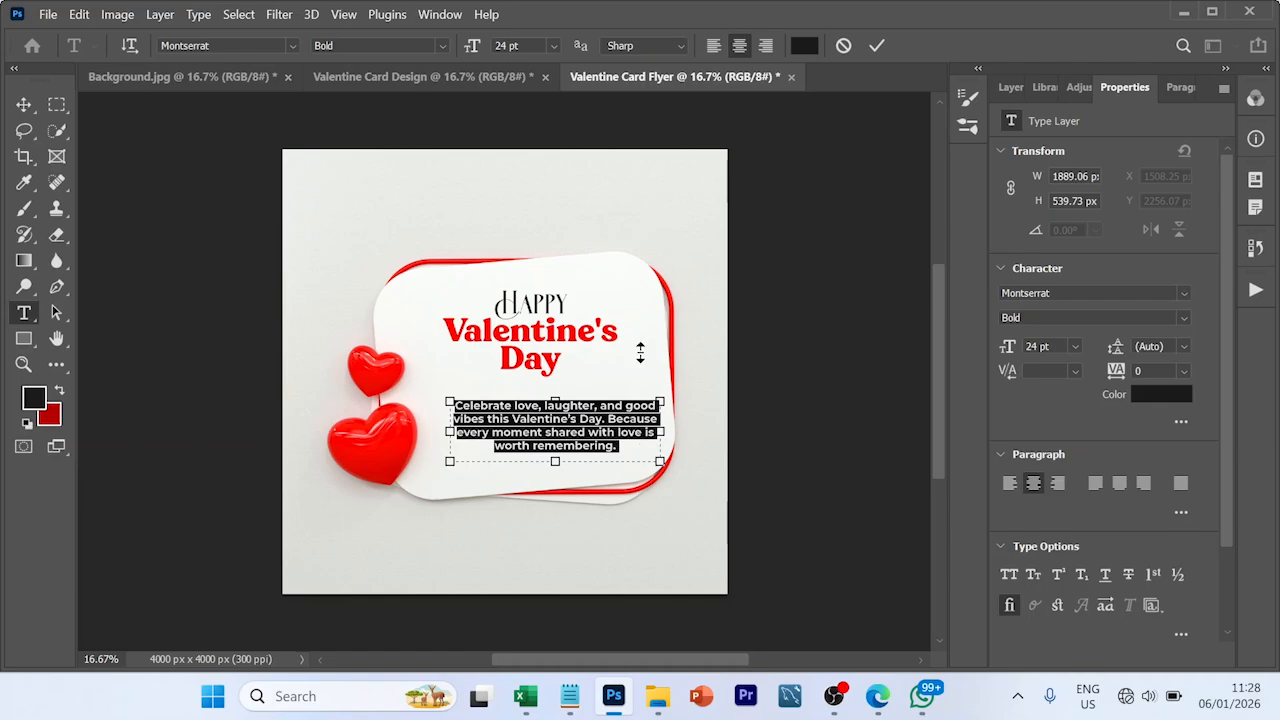
pyautogui.click(875, 47)
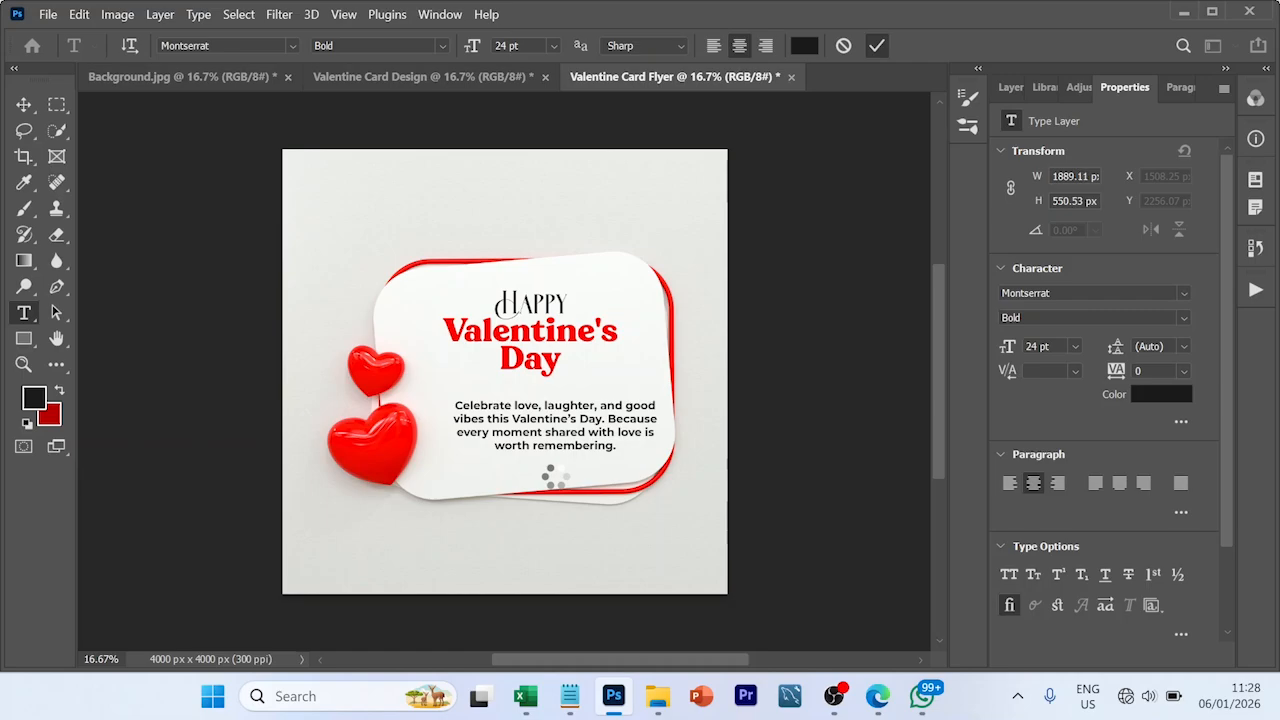
# - Move the message up and centre it closely below the headline, nudging the headline up slightly as well
pyautogui.press('v')
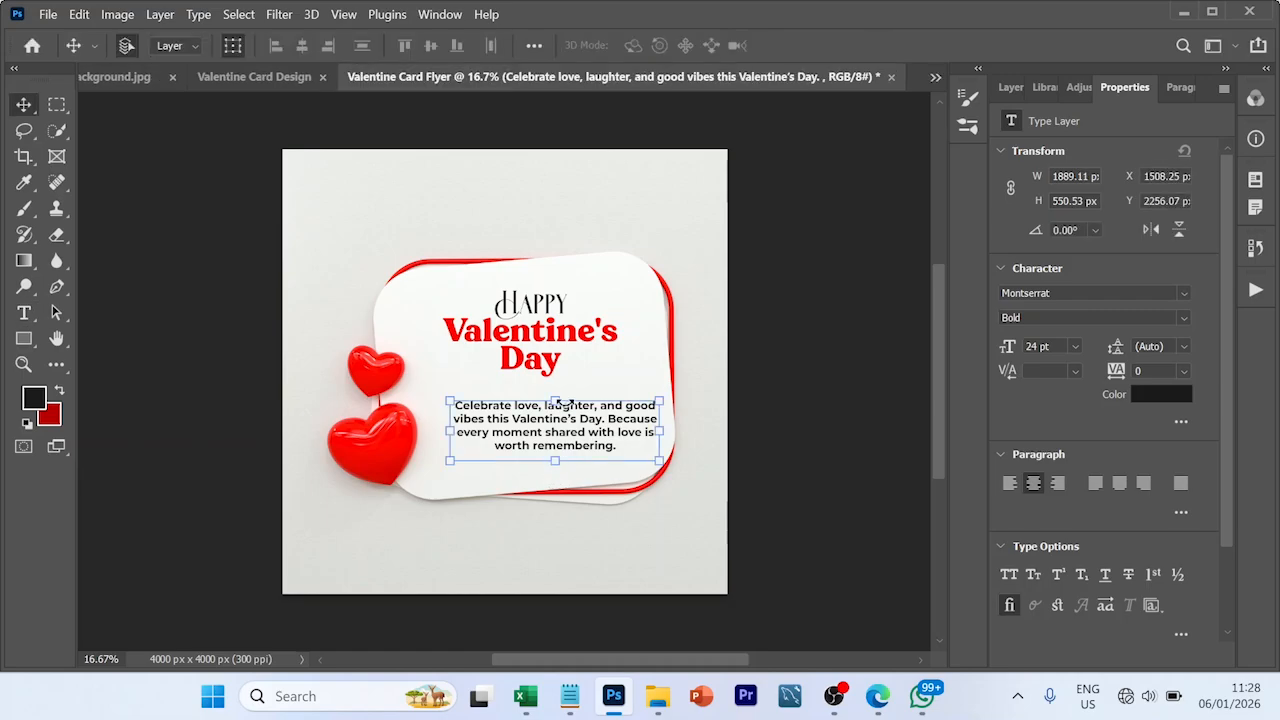
pyautogui.moveTo(563, 426); pyautogui.dragTo(542, 419)
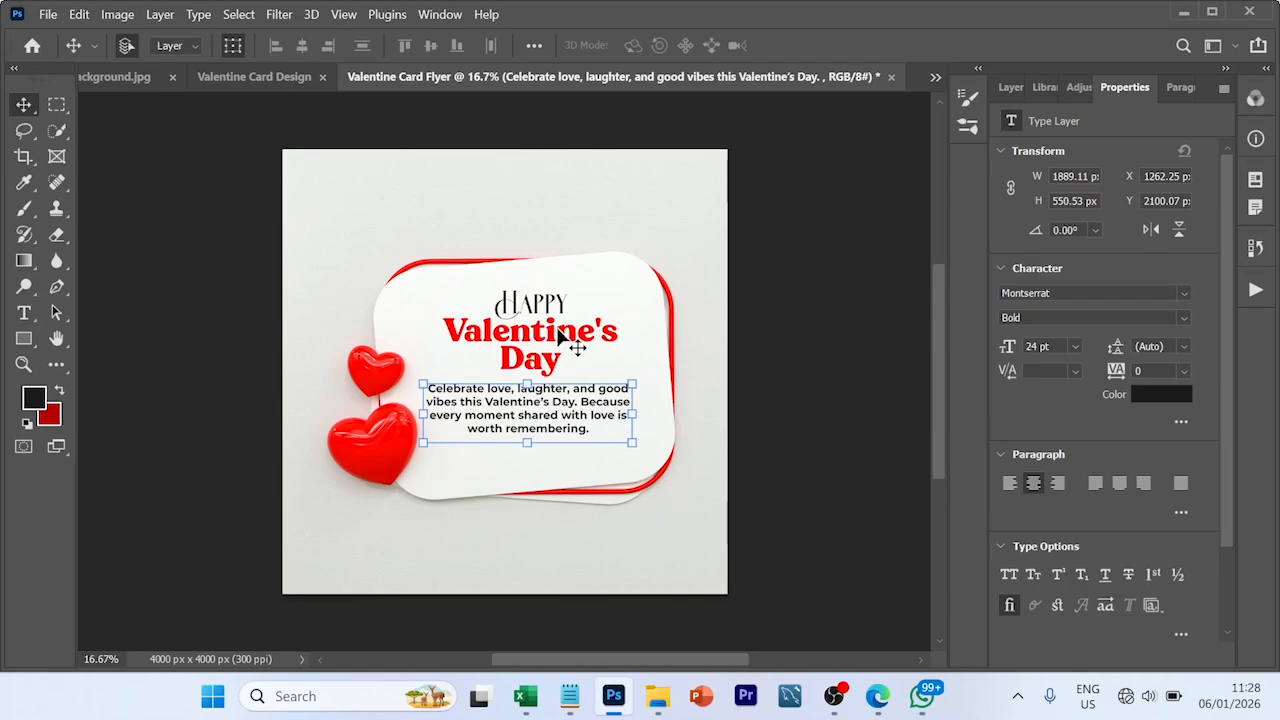
pyautogui.moveTo(558, 331); pyautogui.dragTo(557, 325)
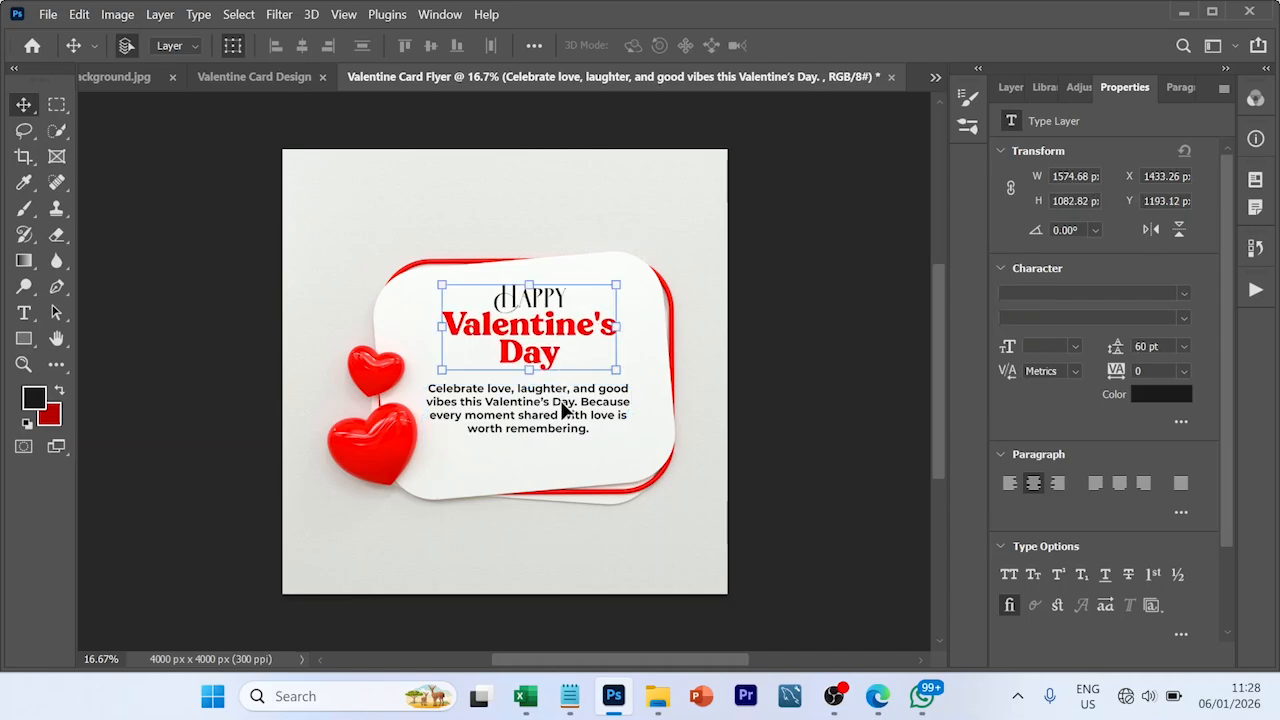
pyautogui.moveTo(563, 403); pyautogui.dragTo(563, 396)
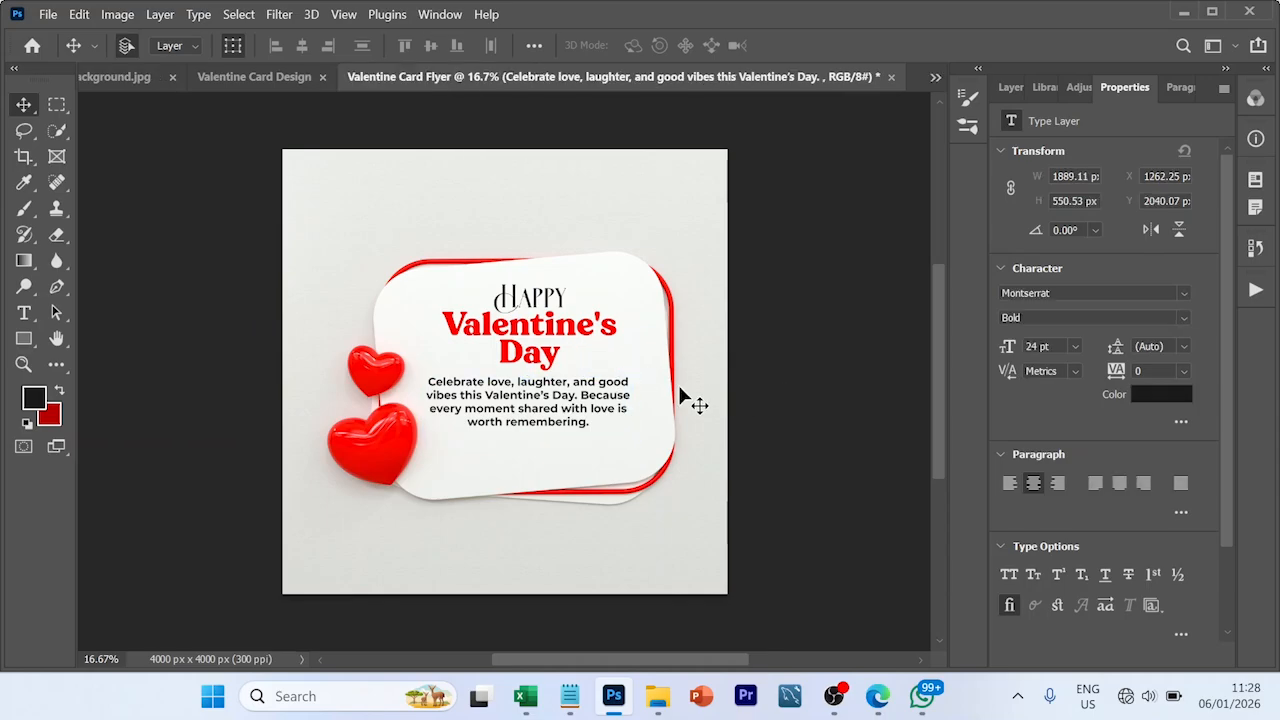
pyautogui.click(264, 339)
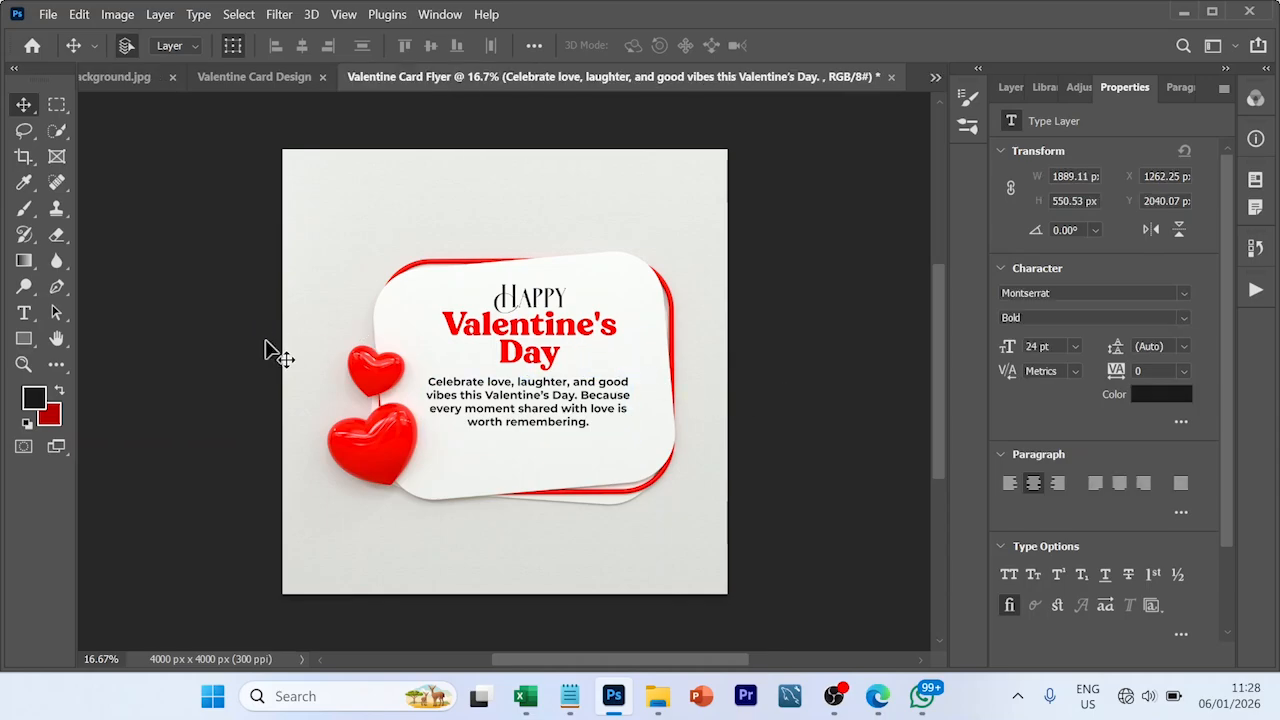
# - Draw a thin horizontal rectangle about 1479 by 130 px on the card below the message
pyautogui.click(29, 346)
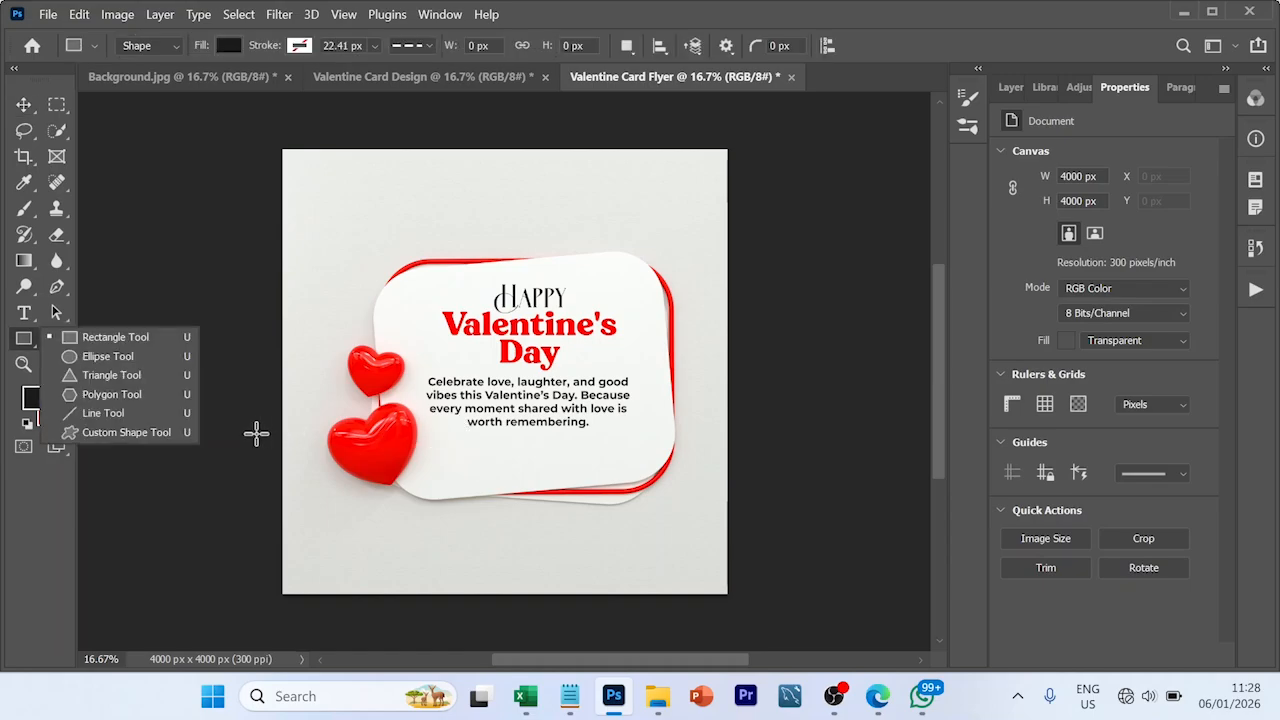
pyautogui.click(120, 337)
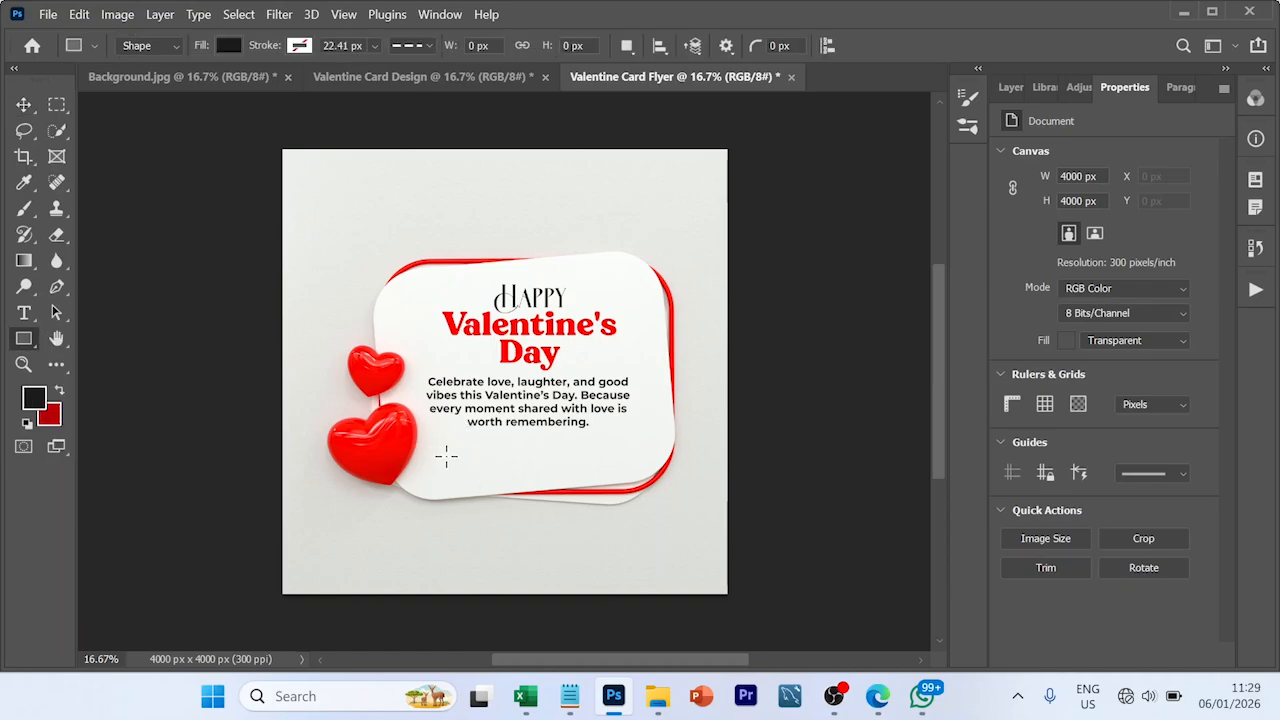
pyautogui.moveTo(446, 456); pyautogui.dragTo(610, 469)
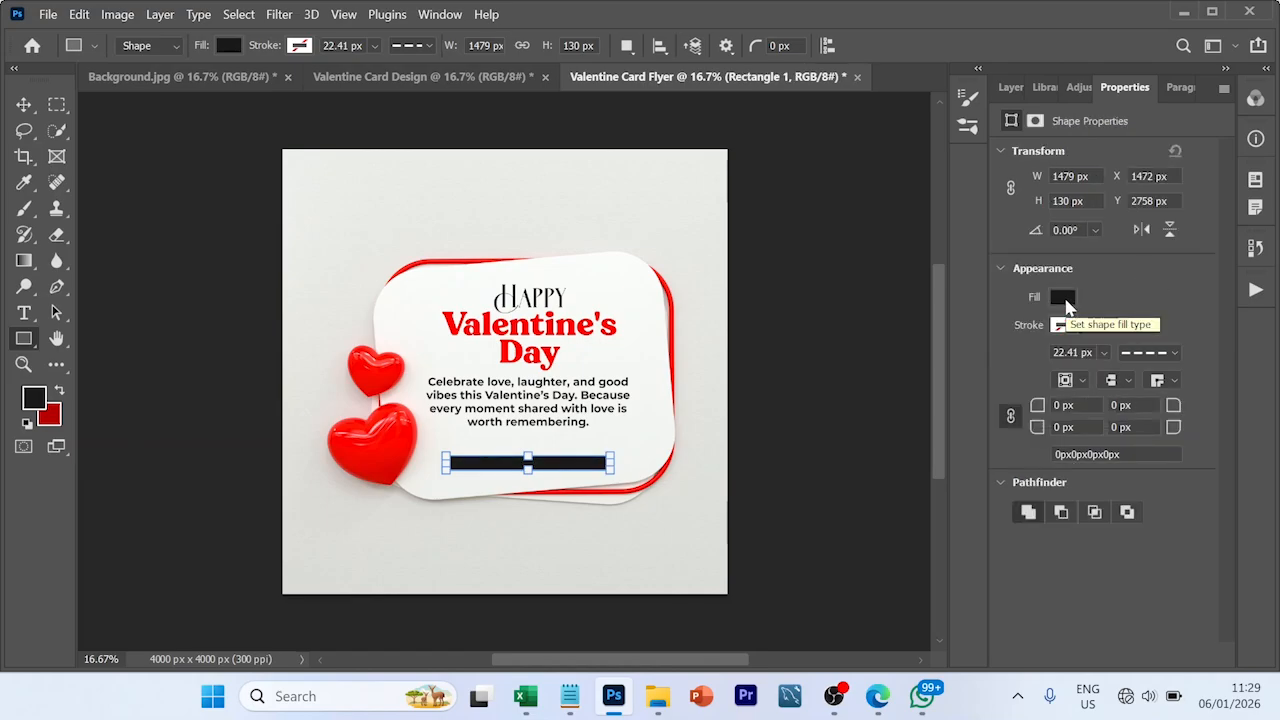
# - Fill the new rectangle with the dark red to bright red gradient preset
pyautogui.click(1063, 298)
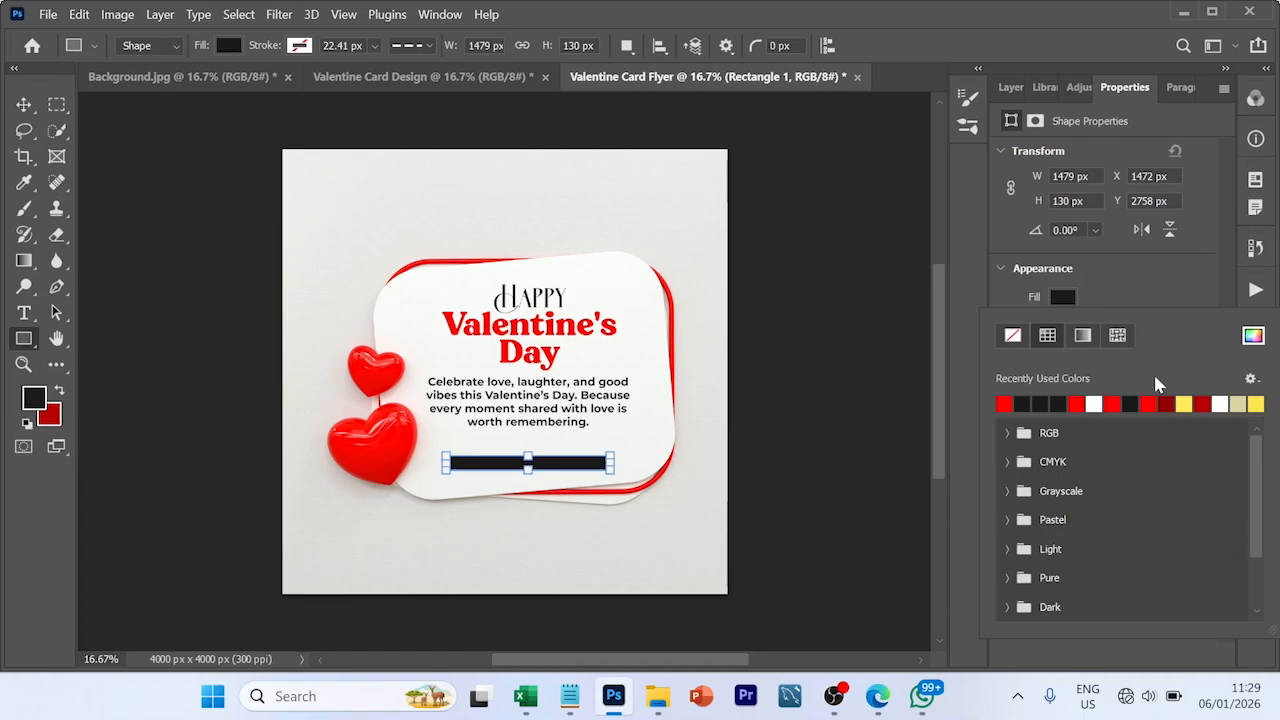
pyautogui.click(1082, 337)
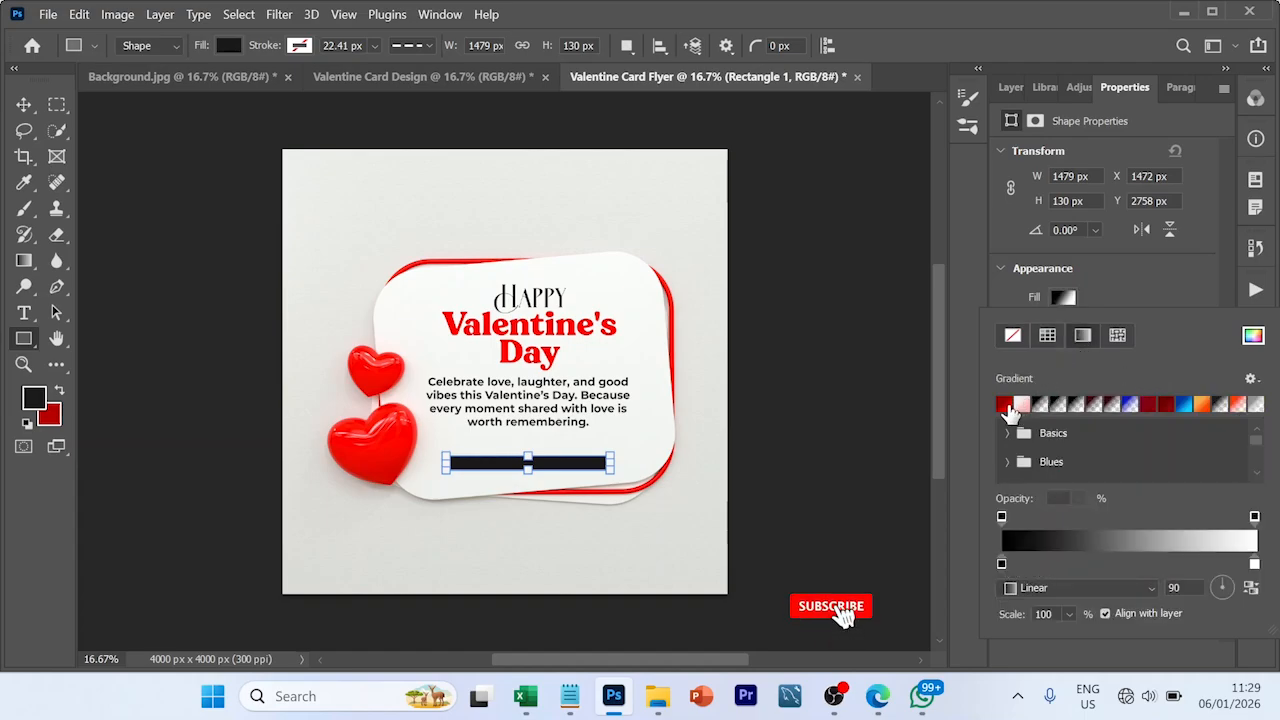
pyautogui.click(1005, 410)
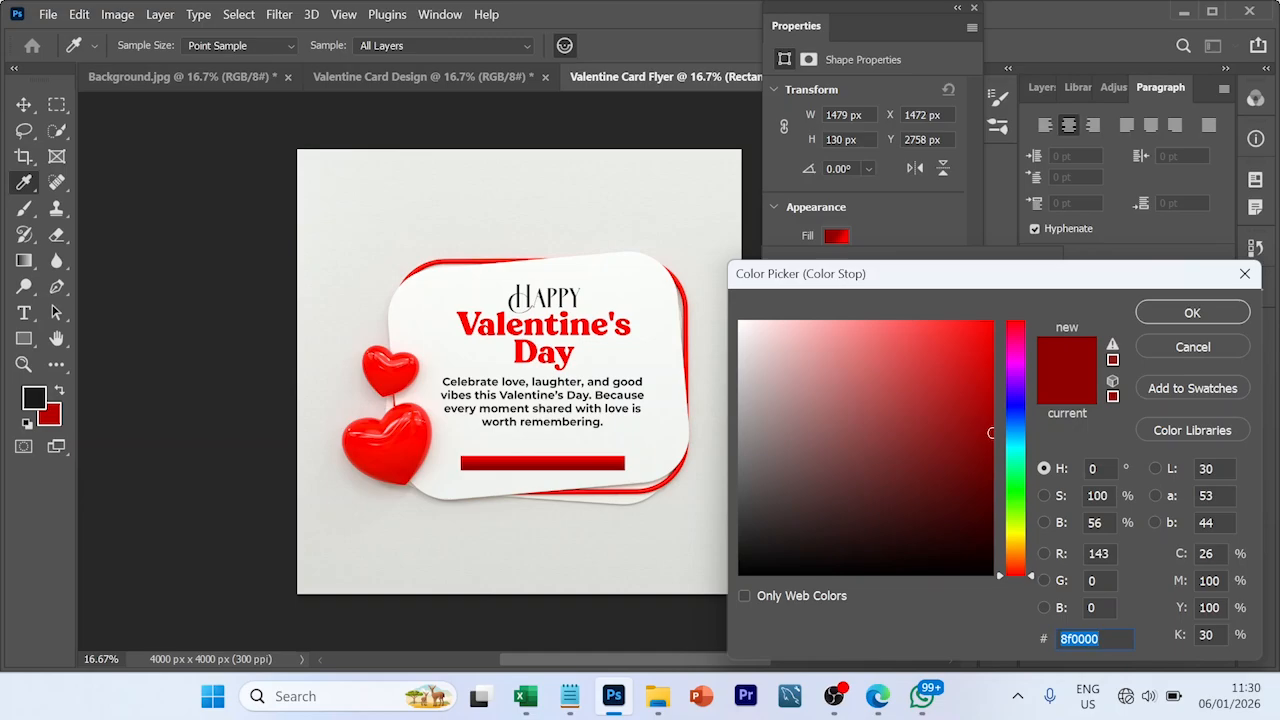
# - Examine the colour values of the dark and bright stops in the bar's gradient
pyautogui.click(1246, 276)
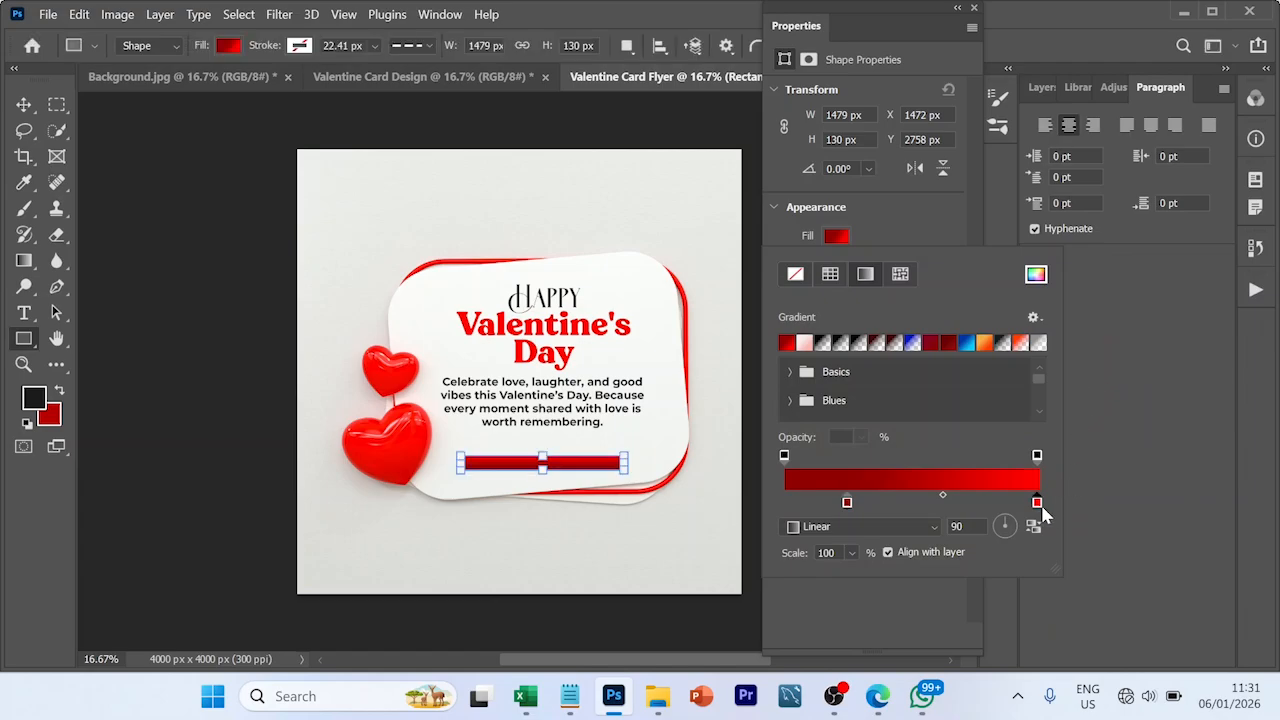
pyautogui.doubleClick(1038, 502)
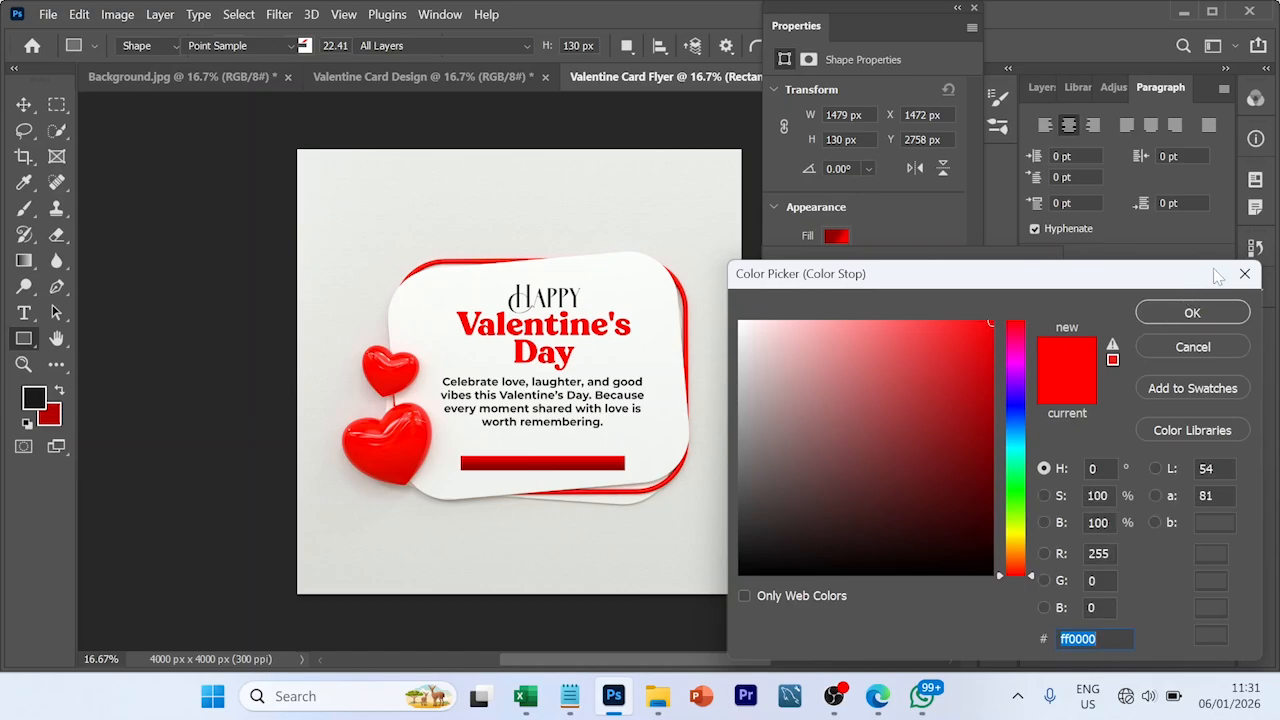
pyautogui.write('8f0000')
pyautogui.press('Return')
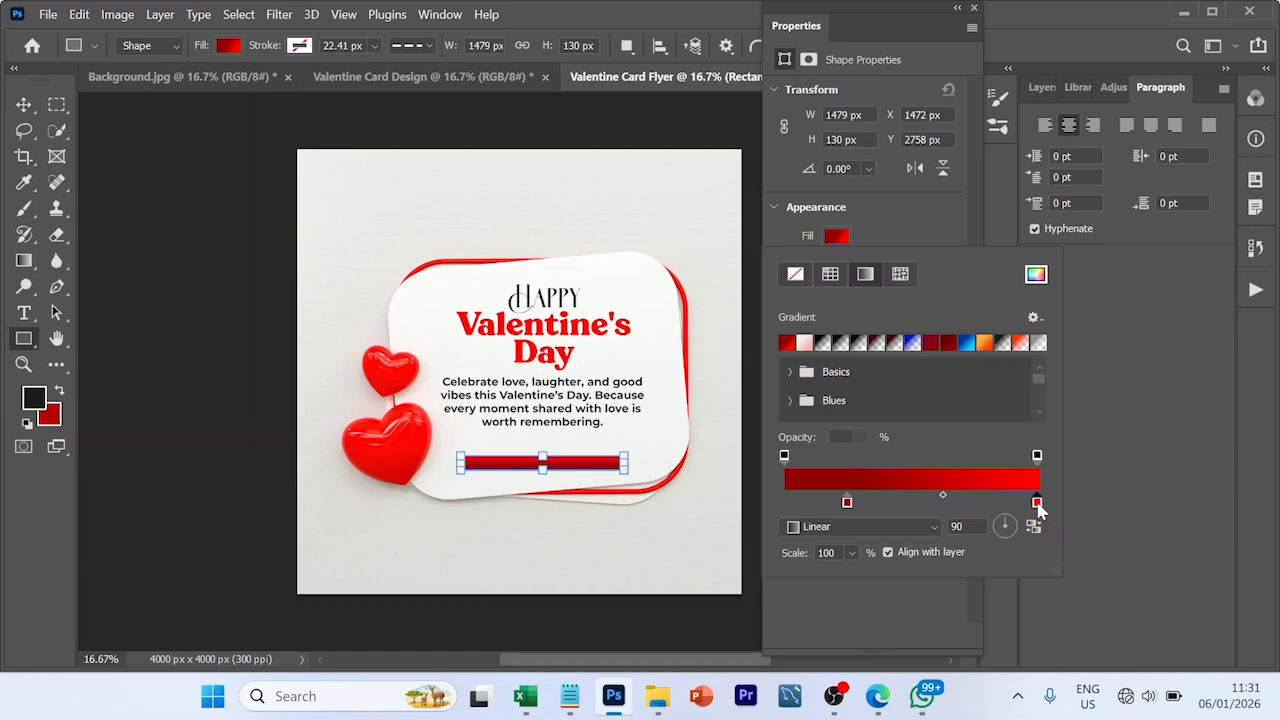
pyautogui.doubleClick(1037, 503)
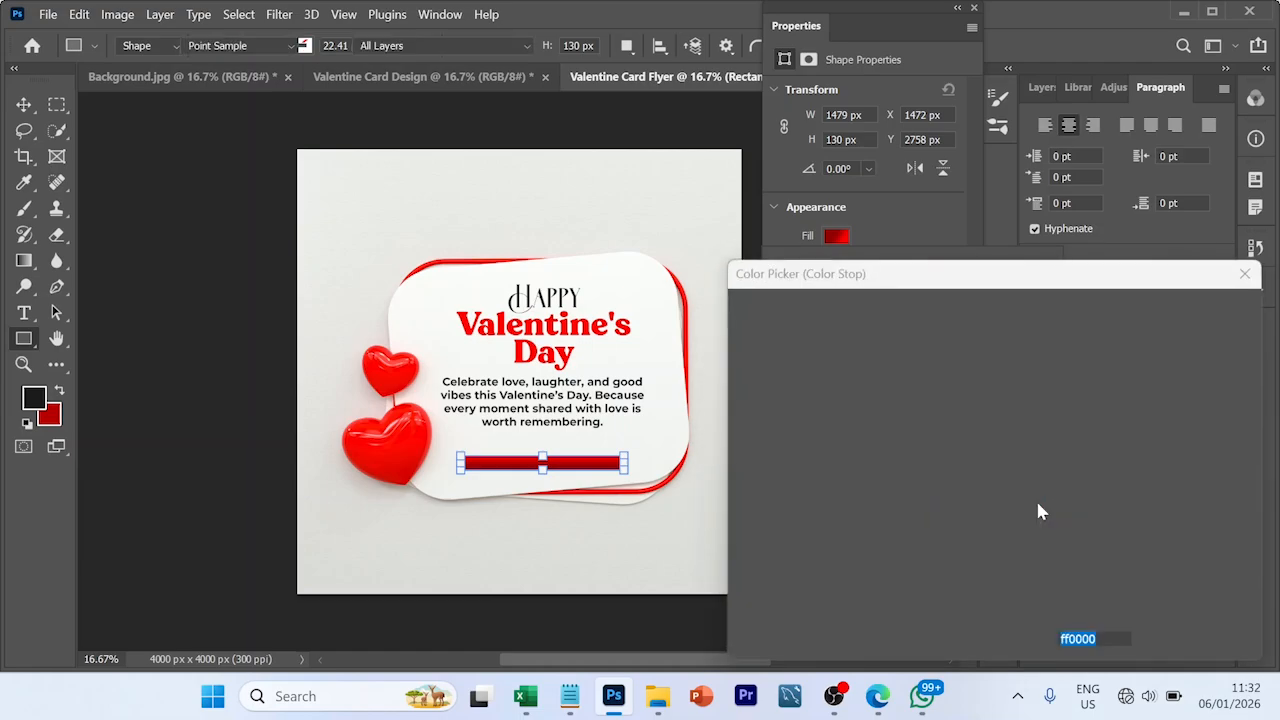
pyautogui.click(1247, 275)
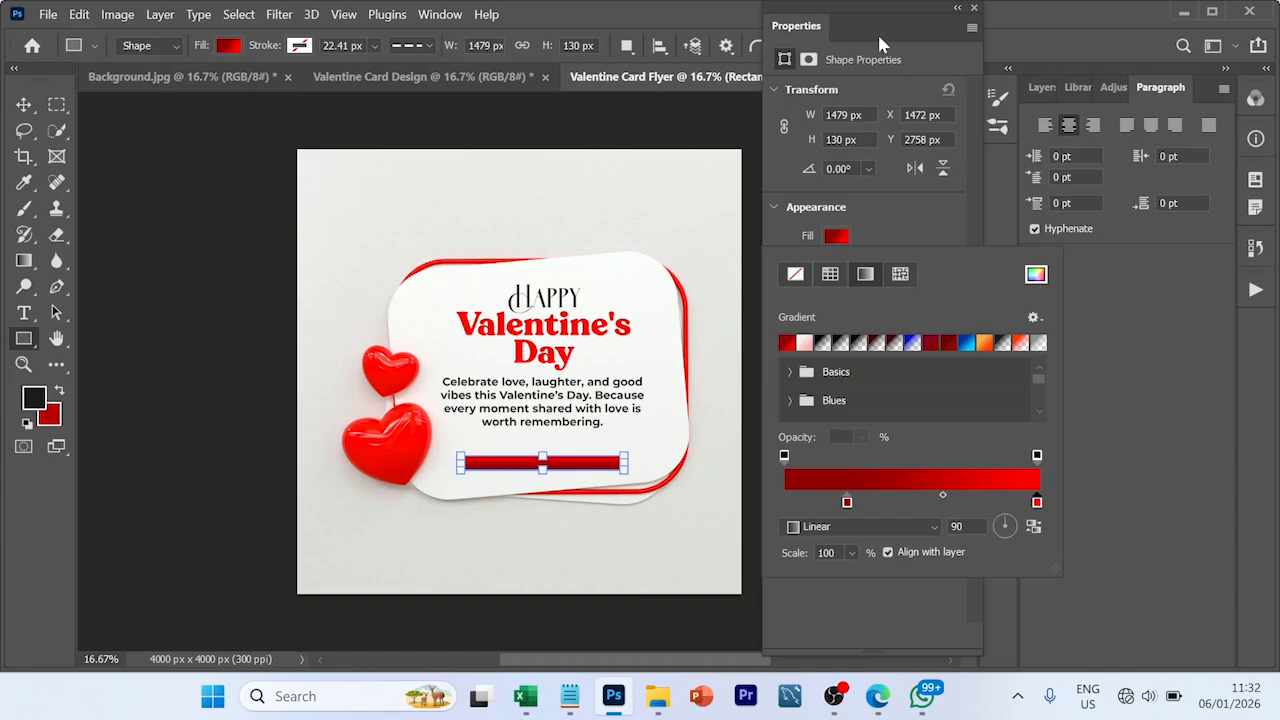
# - Dock the floating Properties window with its neighbours again and round all four corners of the red bar to 65 px
pyautogui.click(805, 30)
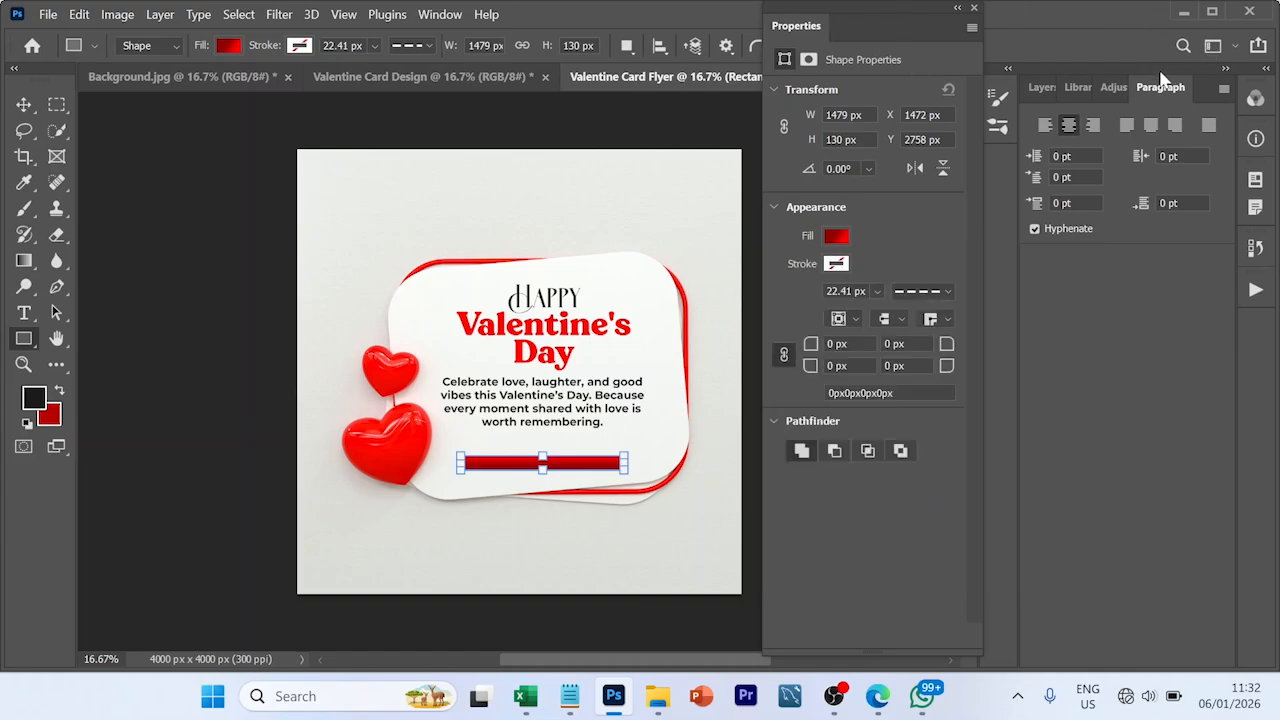
pyautogui.moveTo(1160, 80); pyautogui.dragTo(1148, 92)
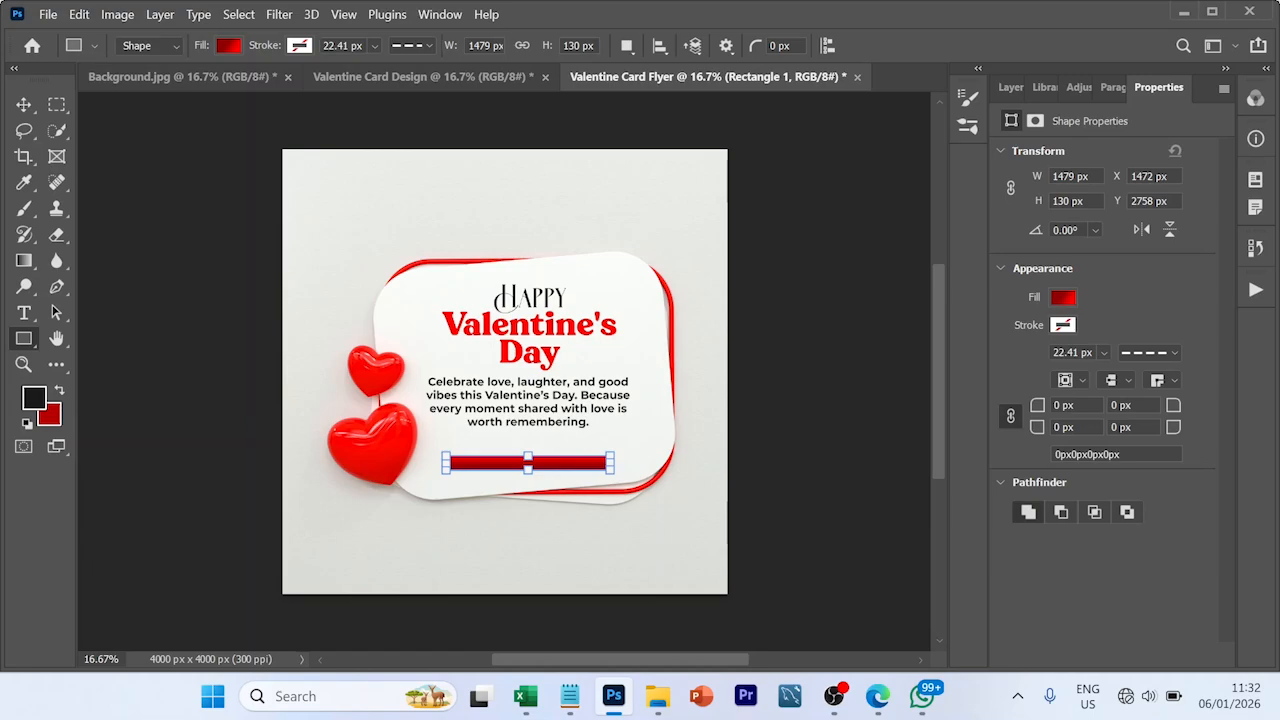
pyautogui.click(1060, 405)
pyautogui.write('100')
pyautogui.press('Return')
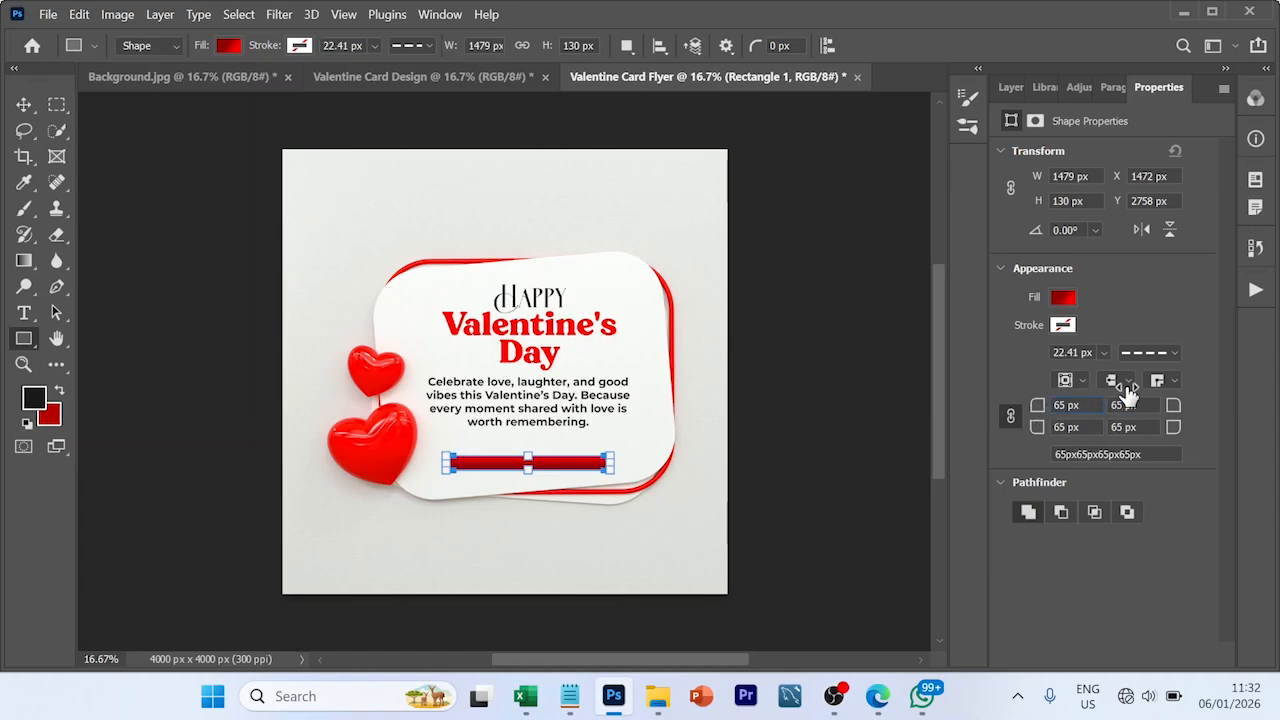
# - Move the rounded red bar slightly up towards the message and deselect it
pyautogui.press('v')
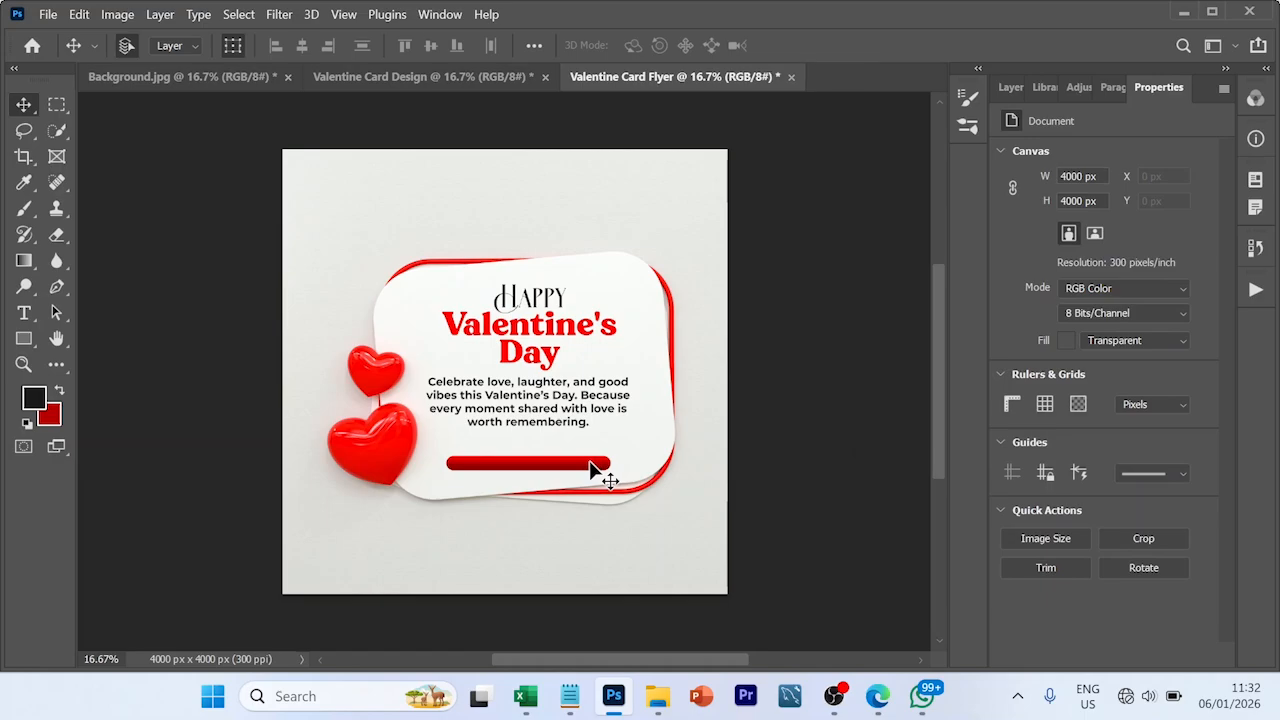
pyautogui.moveTo(597, 470); pyautogui.dragTo(595, 462)
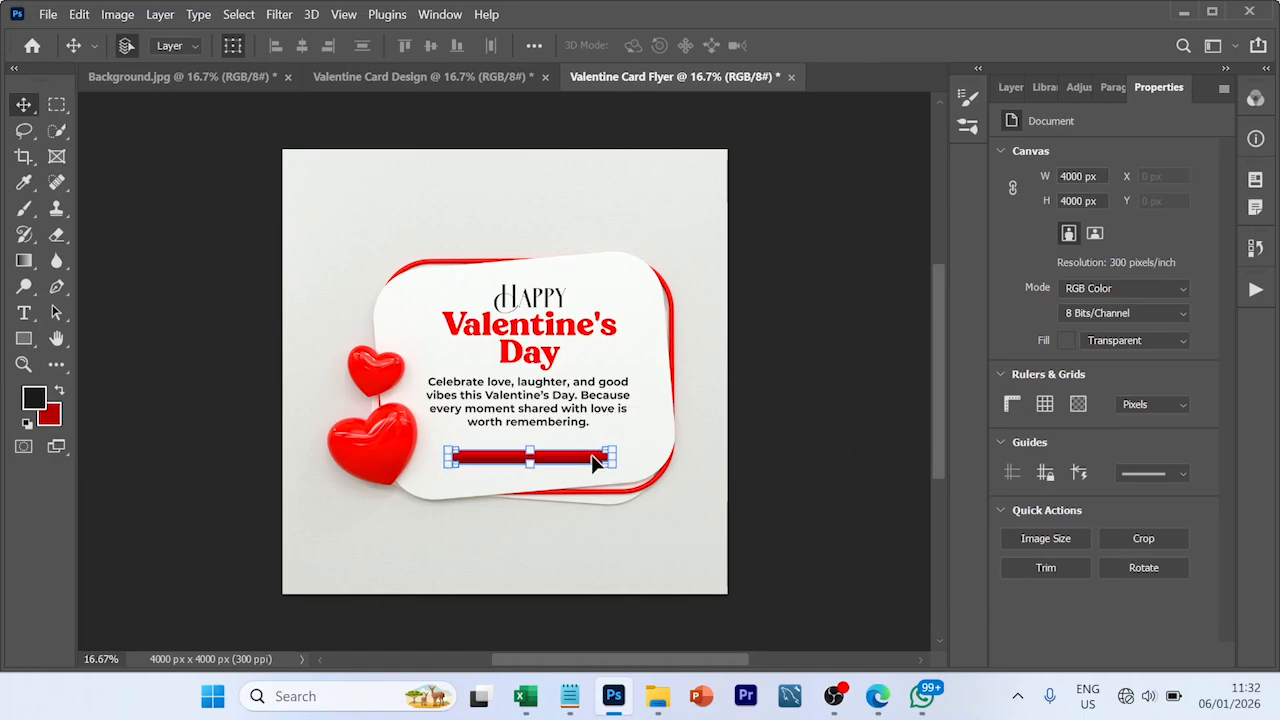
pyautogui.click(826, 438)
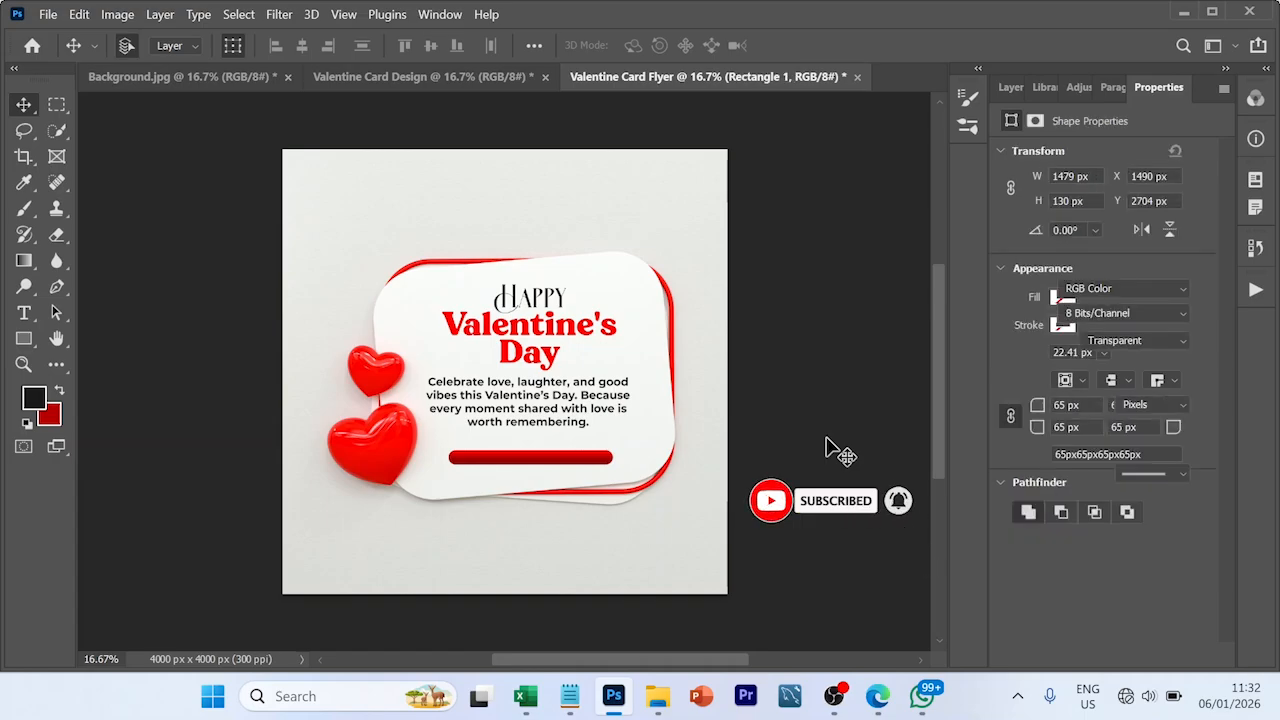
# - Add a text line on the background below the card reading "14th February", copied from the Notepad font note
pyautogui.press('t')
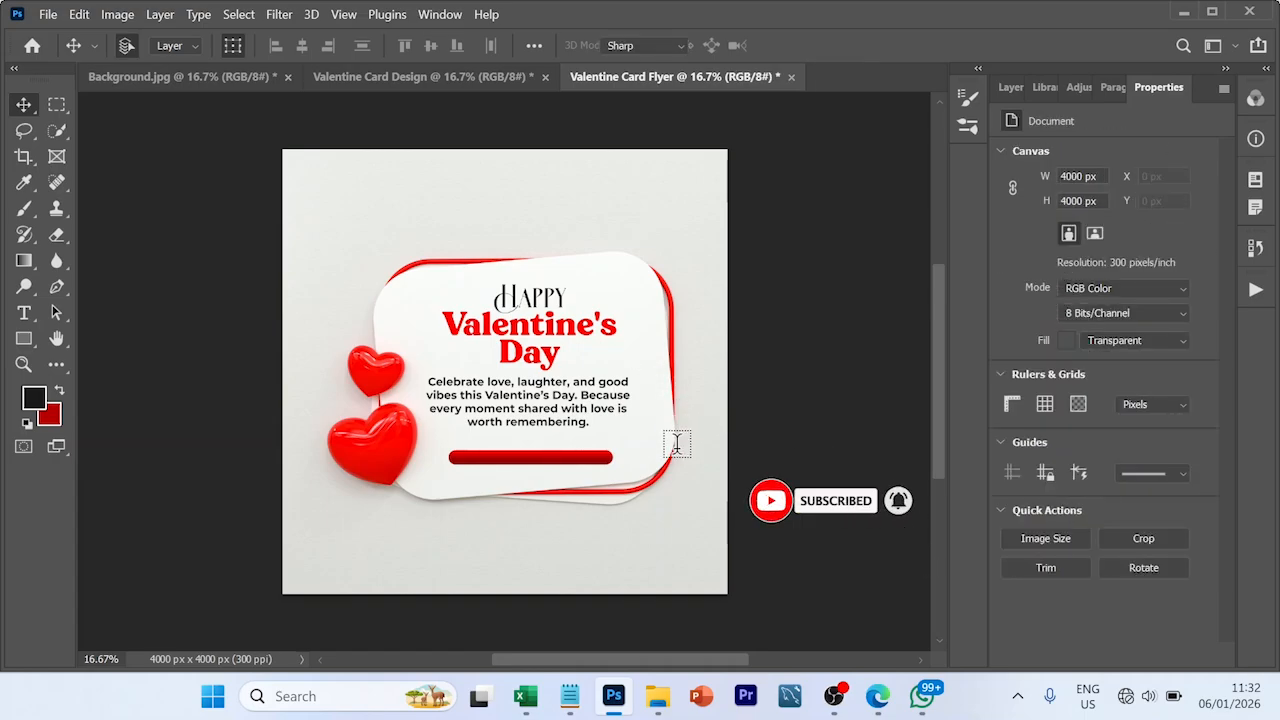
pyautogui.click(522, 559)
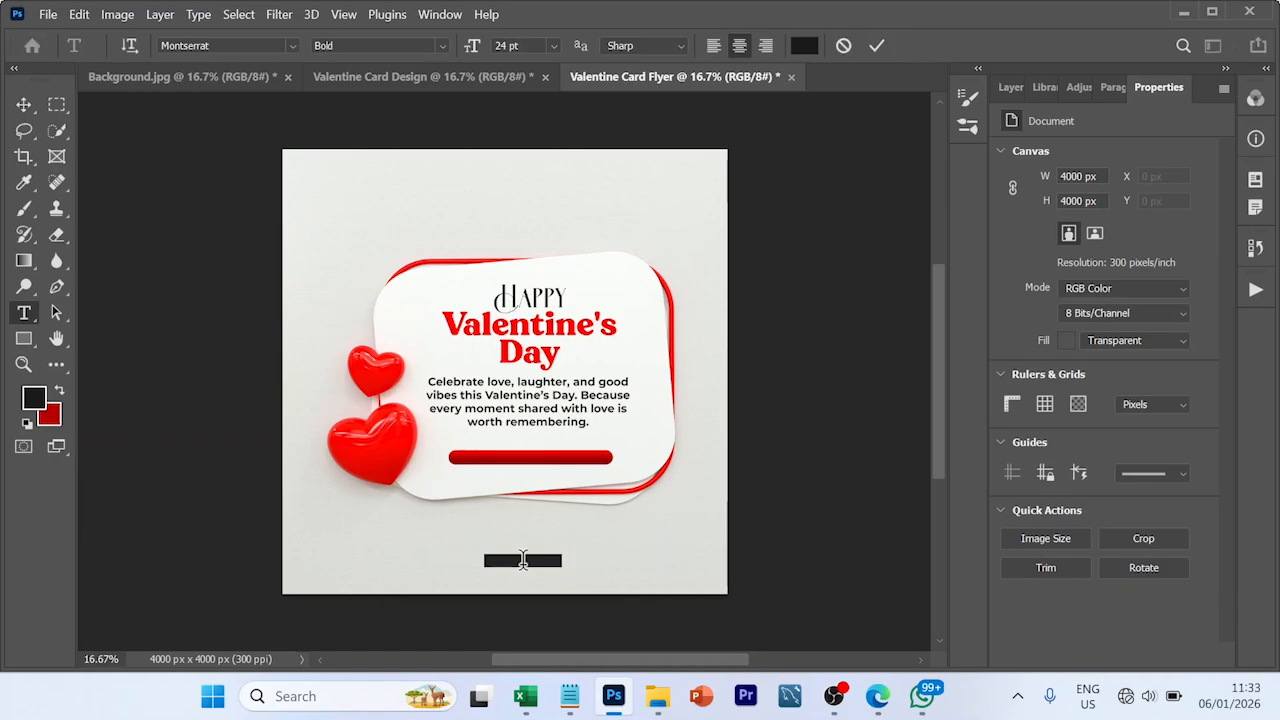
pyautogui.click(568, 697)
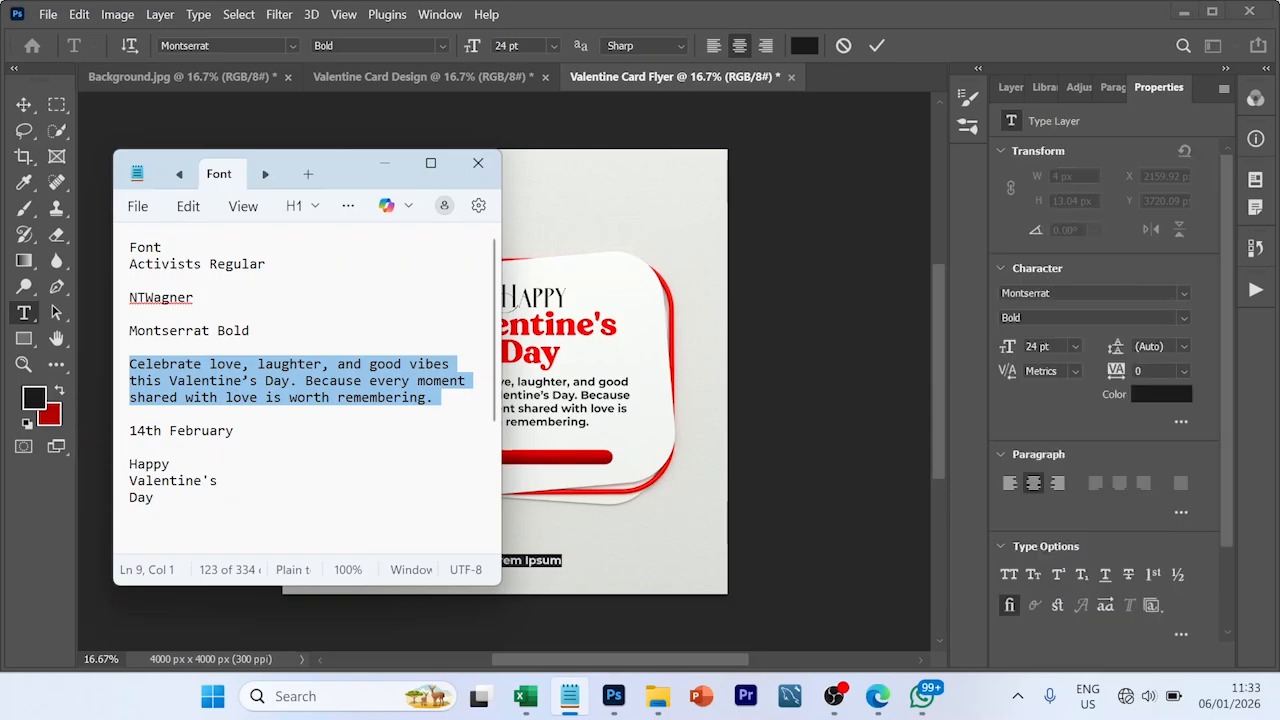
pyautogui.click(122, 434)
pyautogui.hotkey('ctrl', 'c')
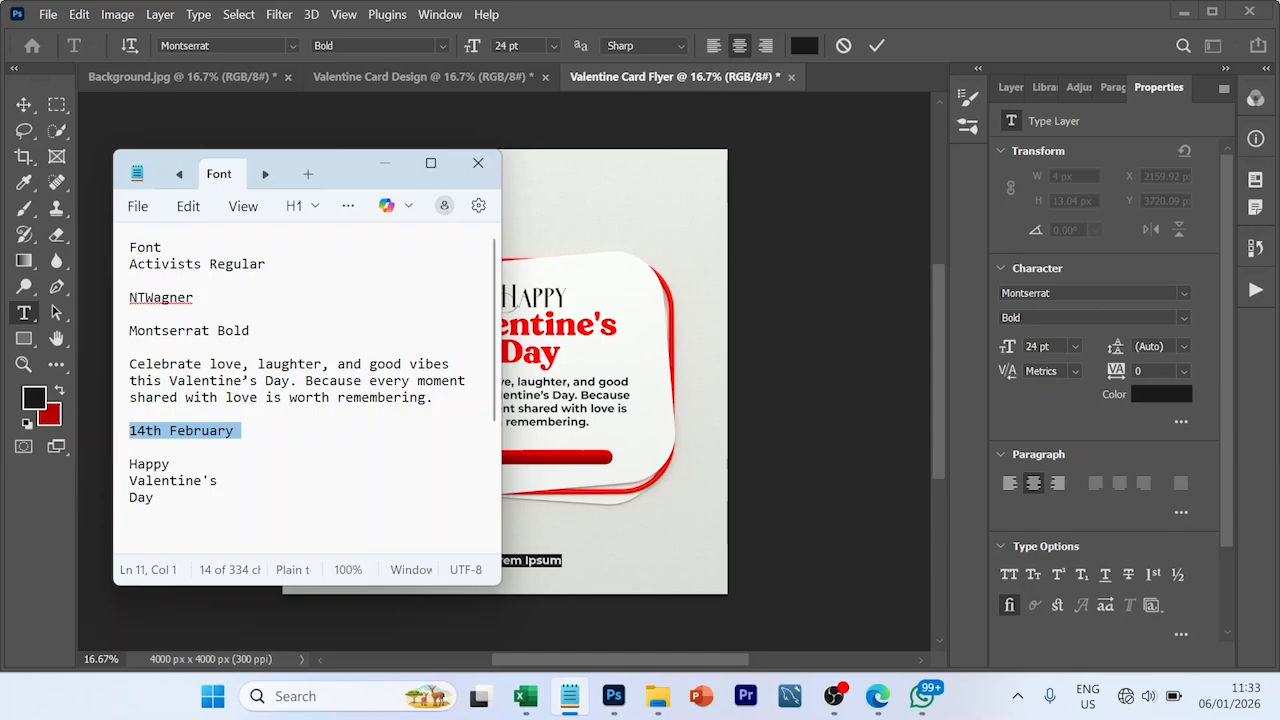
pyautogui.click(556, 564)
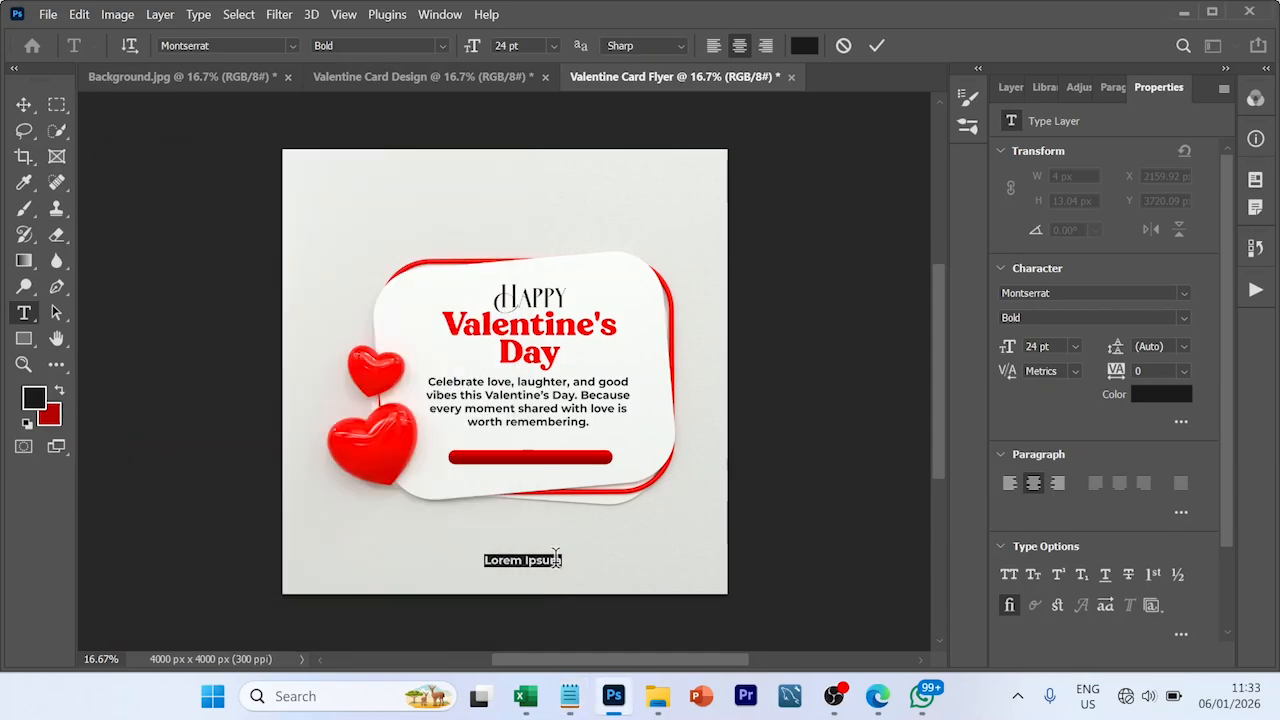
pyautogui.press('ctrl')
pyautogui.hotkey('ctrl', 'v')
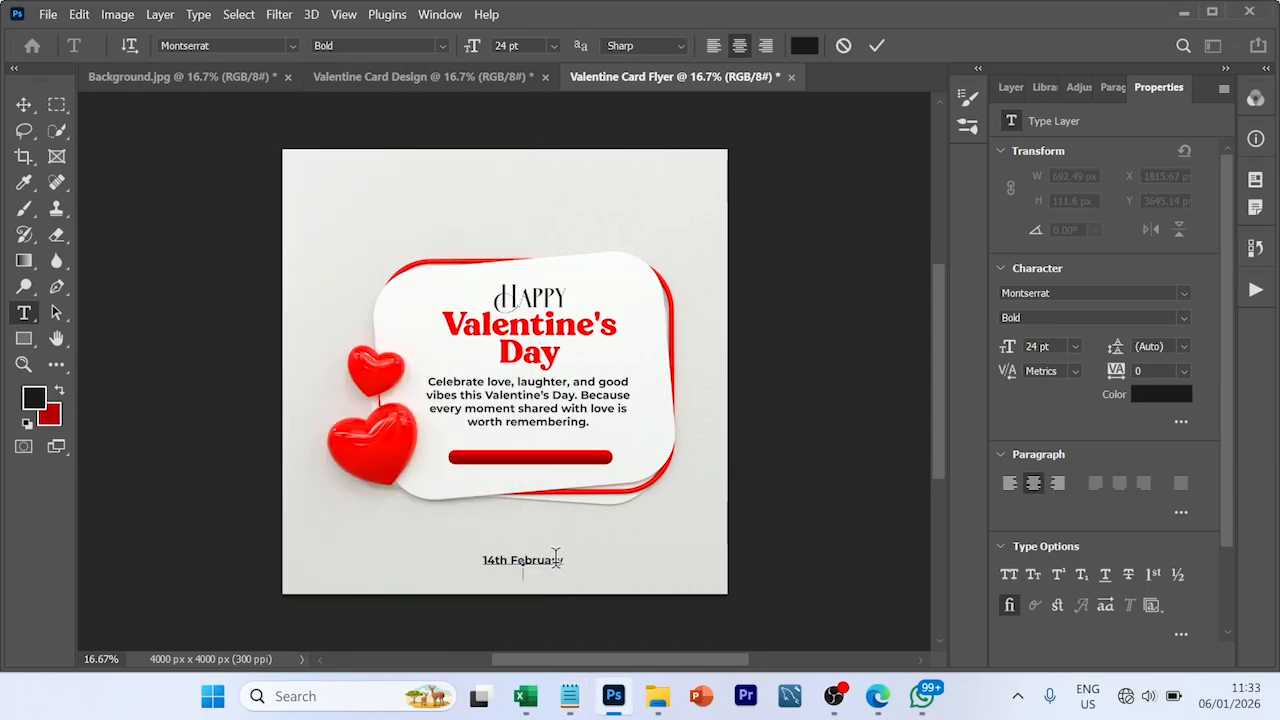
# - Colour the whole "14th February" text white (ffffff), commit it and move it onto the red bar
pyautogui.press('ctrl')
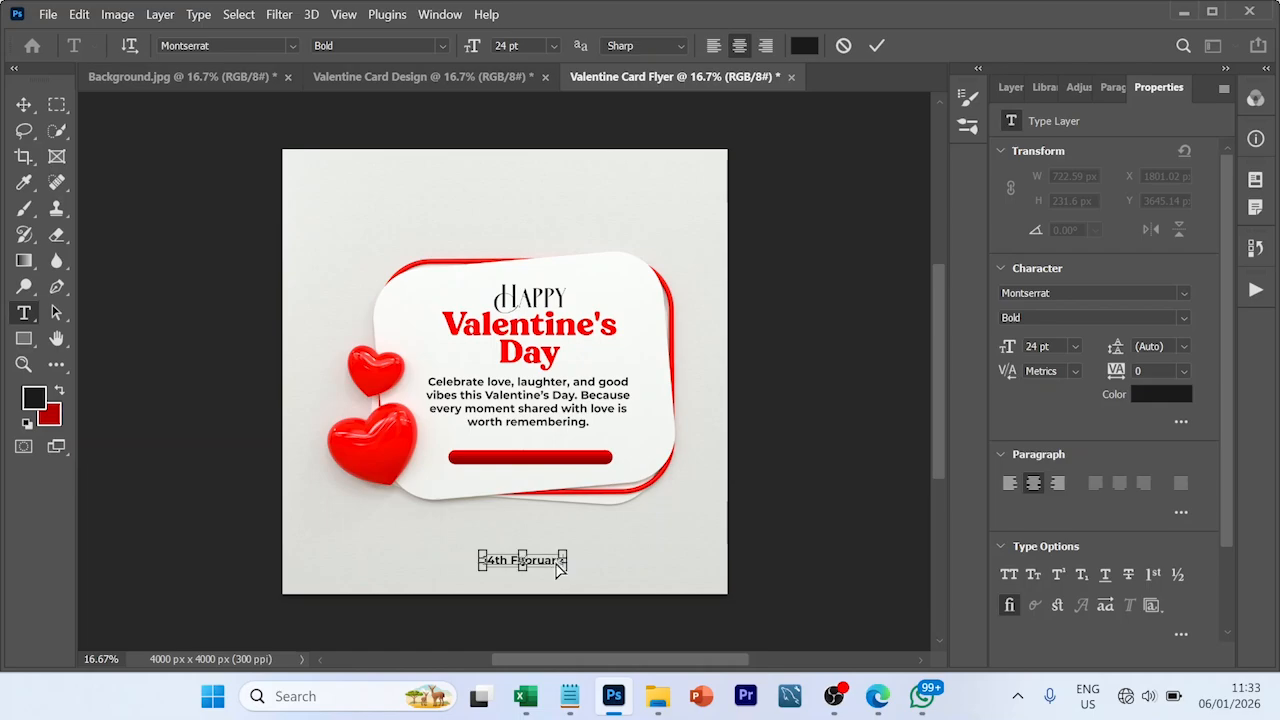
pyautogui.hotkey('ctrl', 'a')
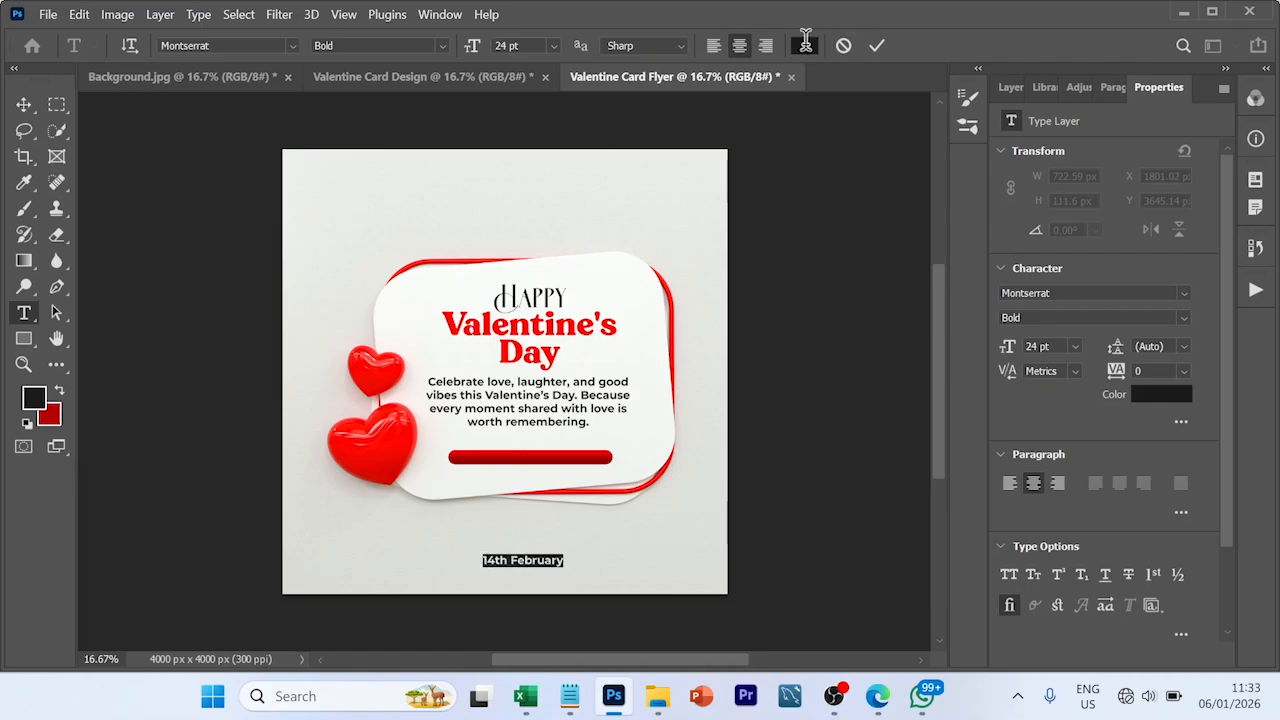
pyautogui.click(806, 47)
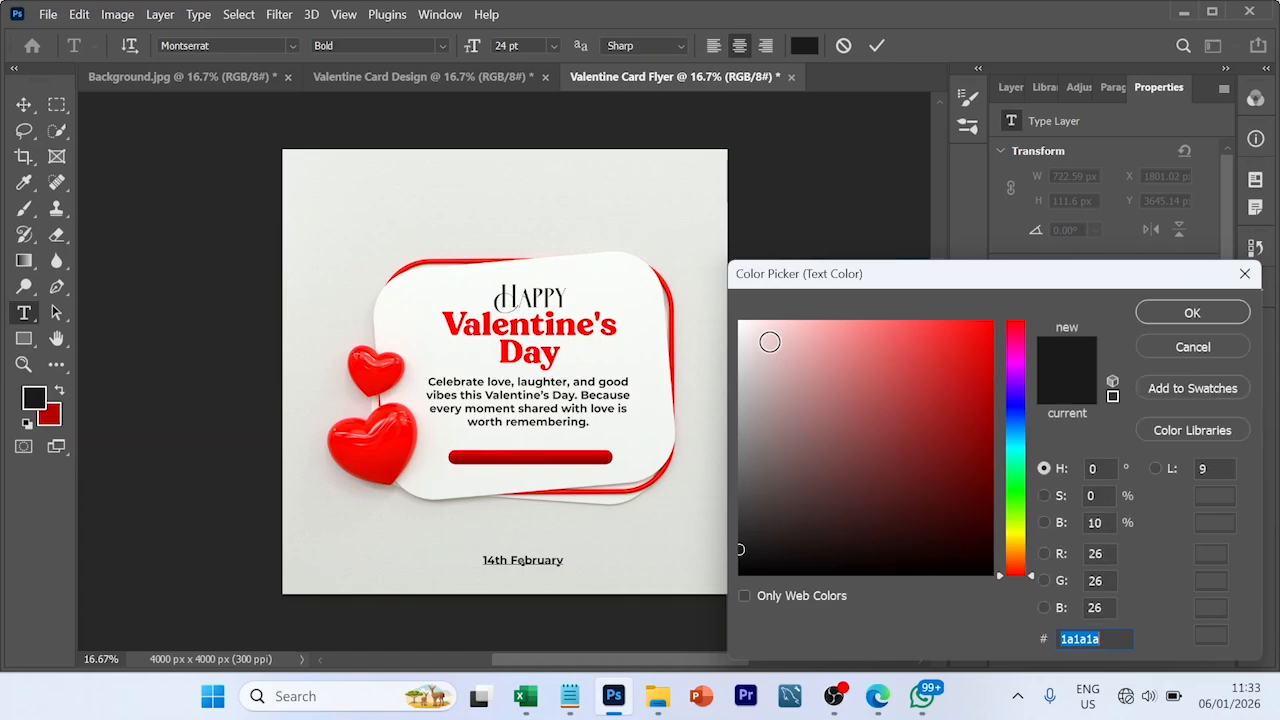
pyautogui.moveTo(729, 330)
pyautogui.mouseDown()
pyautogui.moveTo(729, 304)
pyautogui.moveTo(739, 321)
pyautogui.mouseUp()
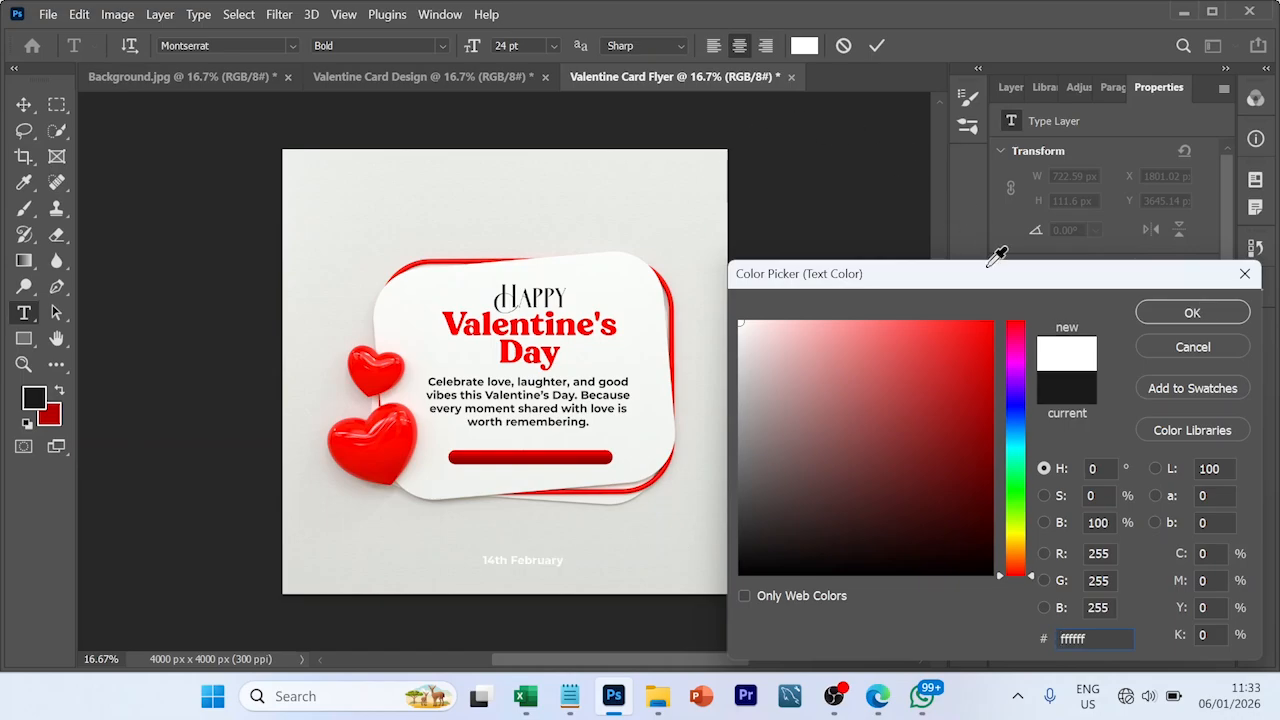
pyautogui.click(1190, 313)
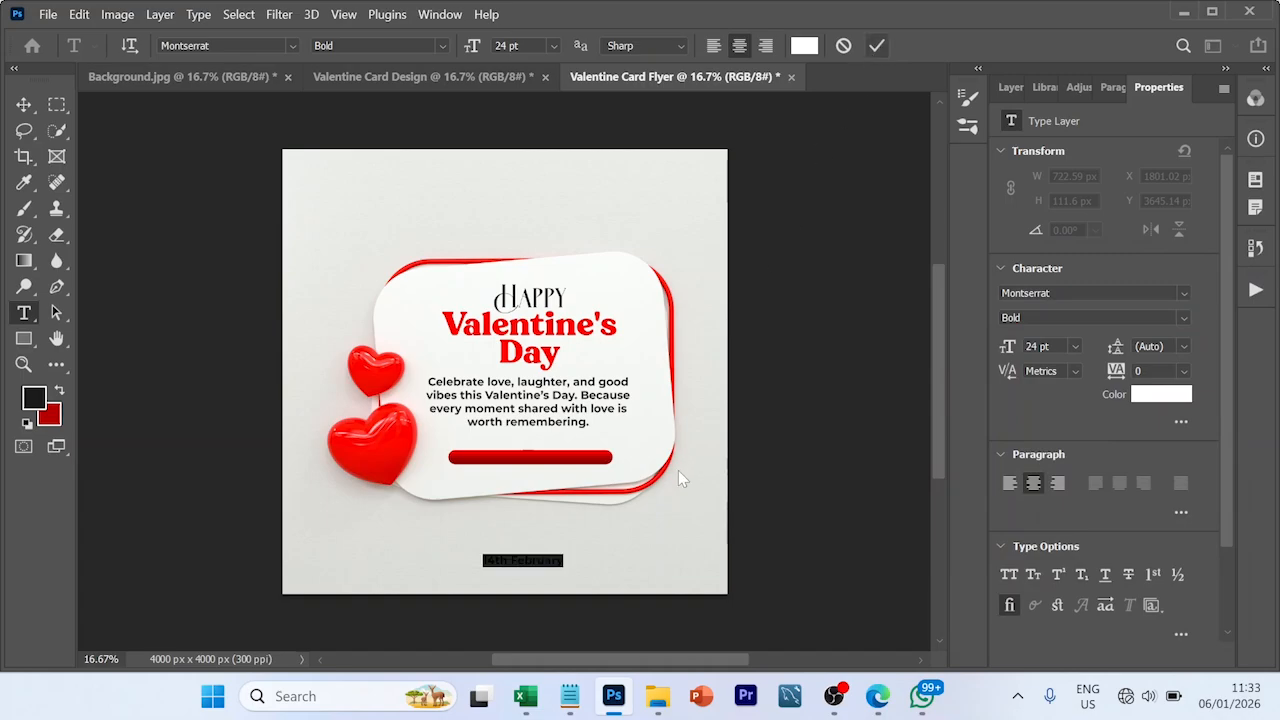
pyautogui.hotkey('ctrl', 'Return')
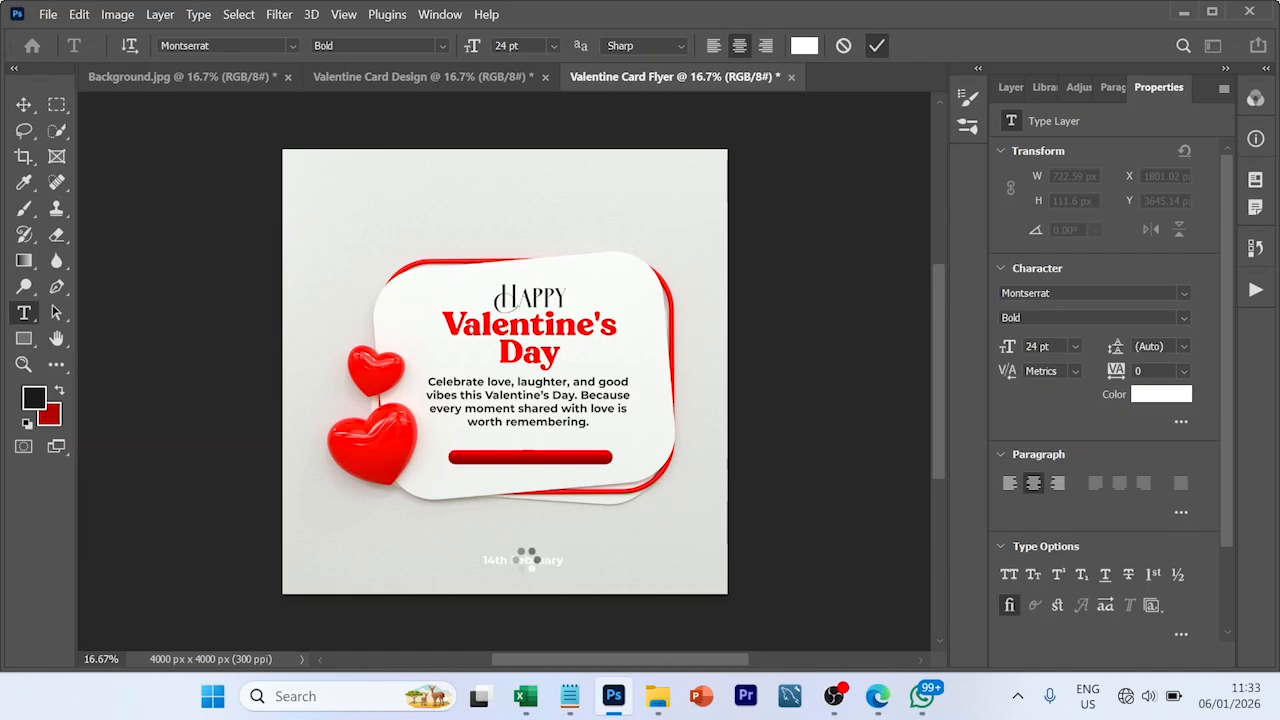
pyautogui.press('v')
pyautogui.moveTo(541, 557); pyautogui.dragTo(541, 457)
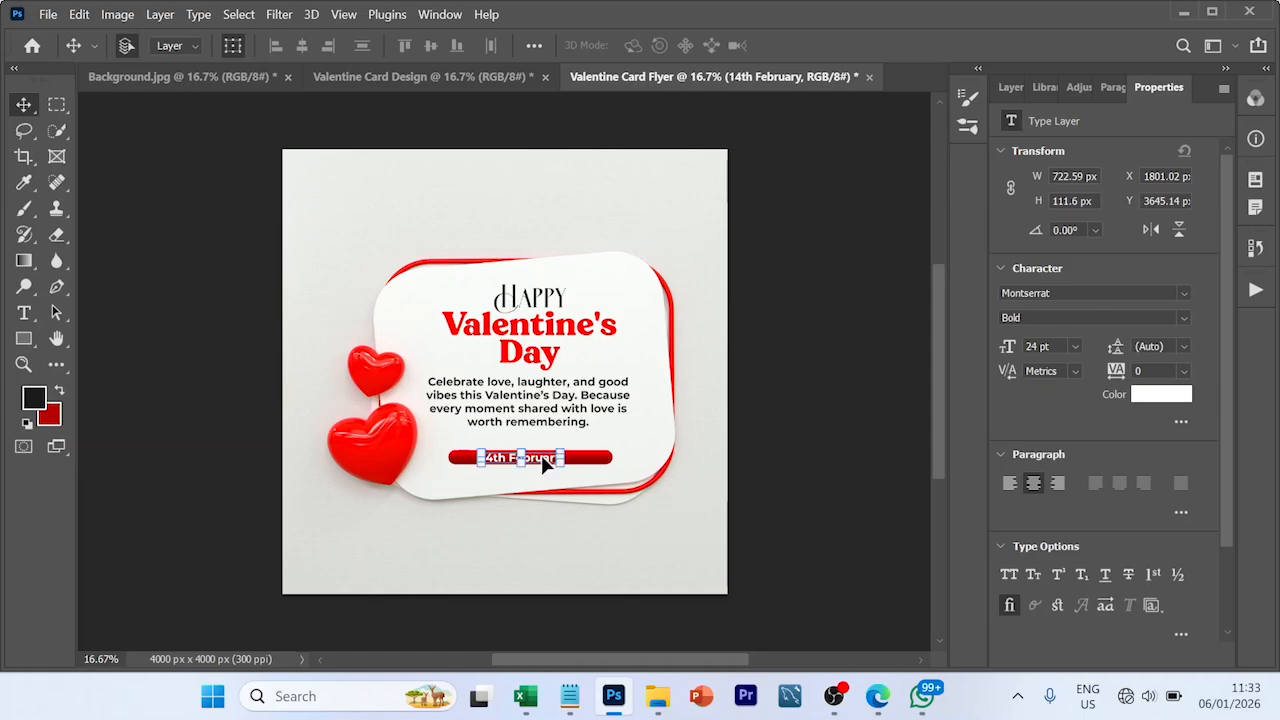
pyautogui.doubleClick(541, 457)
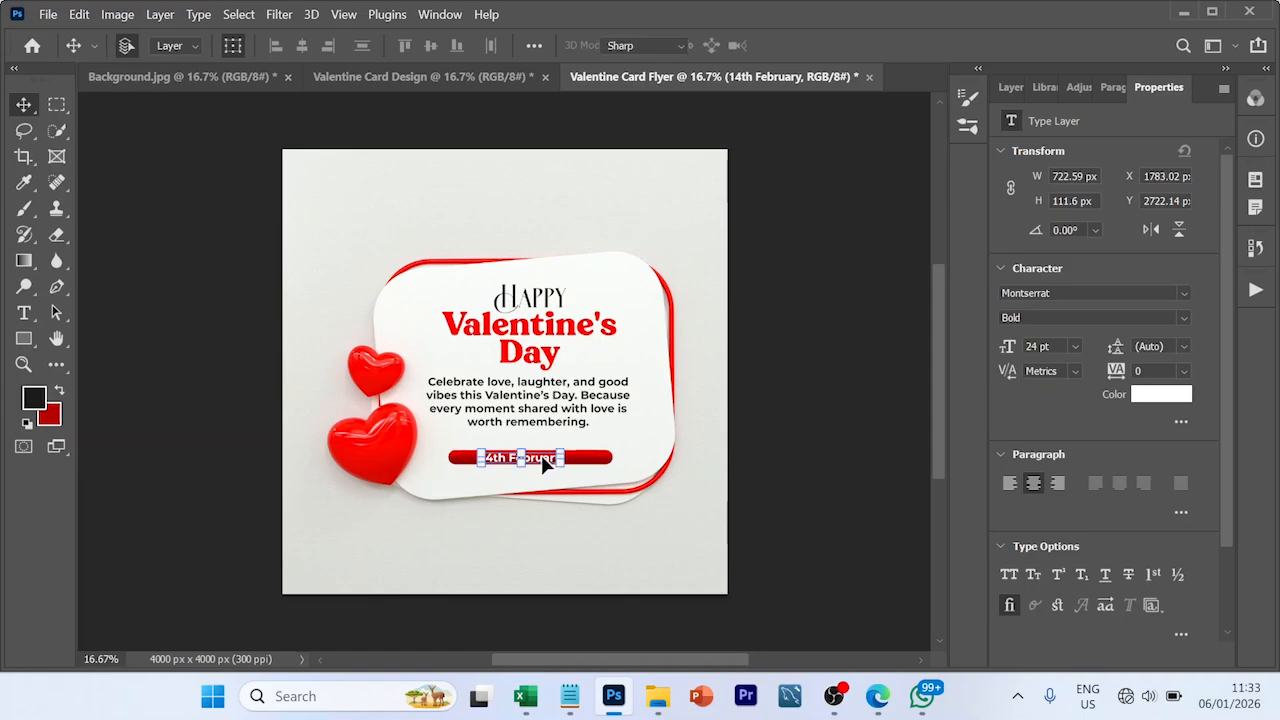
pyautogui.press('Right')
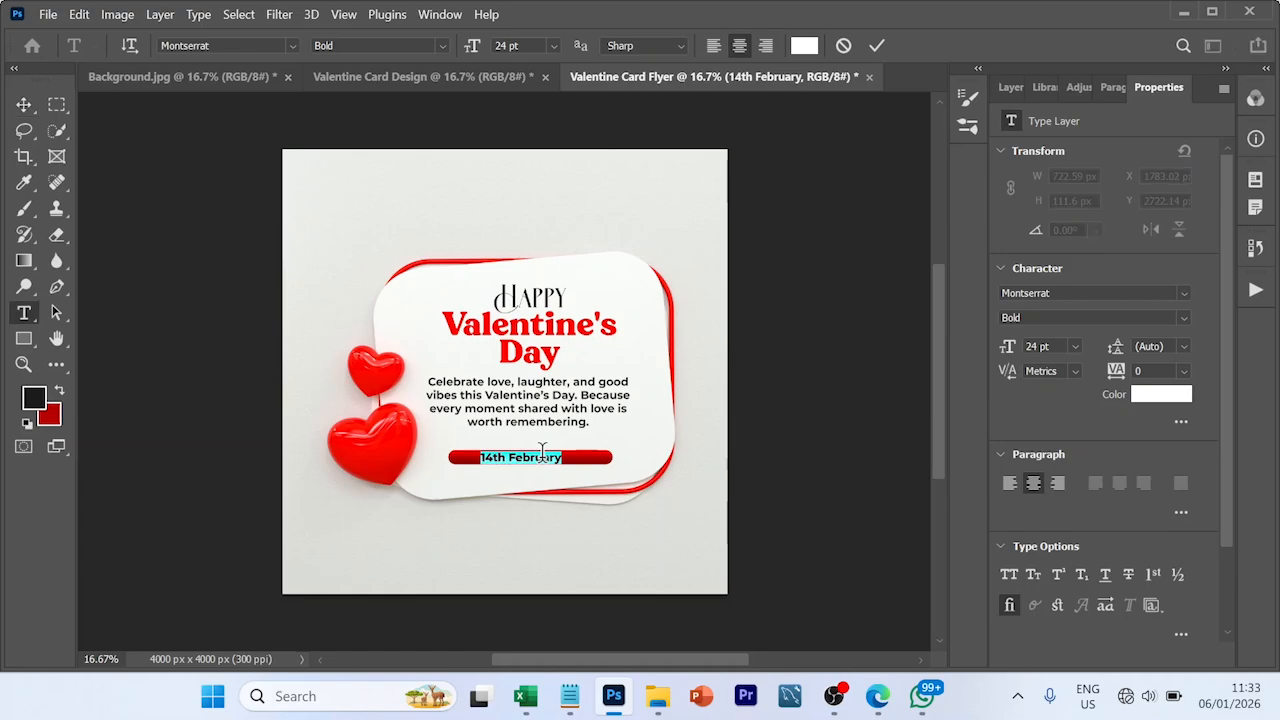
pyautogui.click(874, 47)
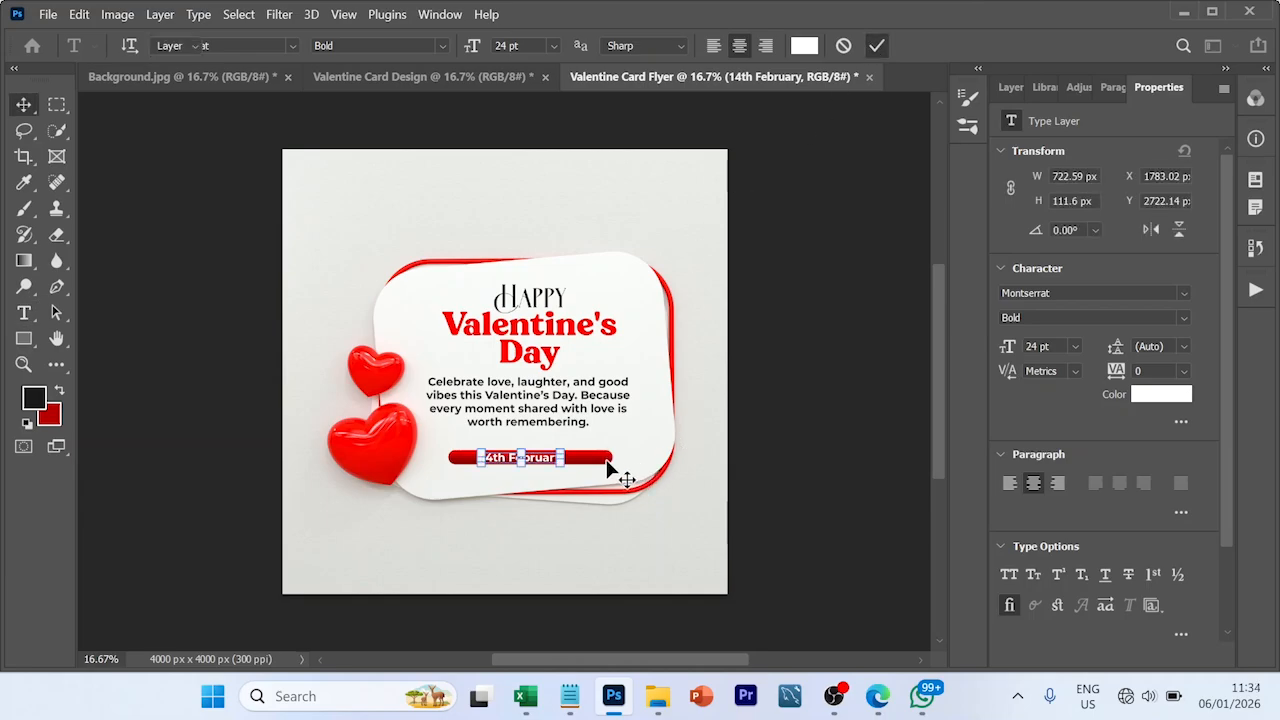
# - Resize the rounded red bar to 1101 x 160 px around the date and centre the "14th February" text on it
pyautogui.click(530, 461)
pyautogui.moveTo(531, 467); pyautogui.dragTo(589, 461)
pyautogui.moveTo(448, 461); pyautogui.dragTo(466, 461)
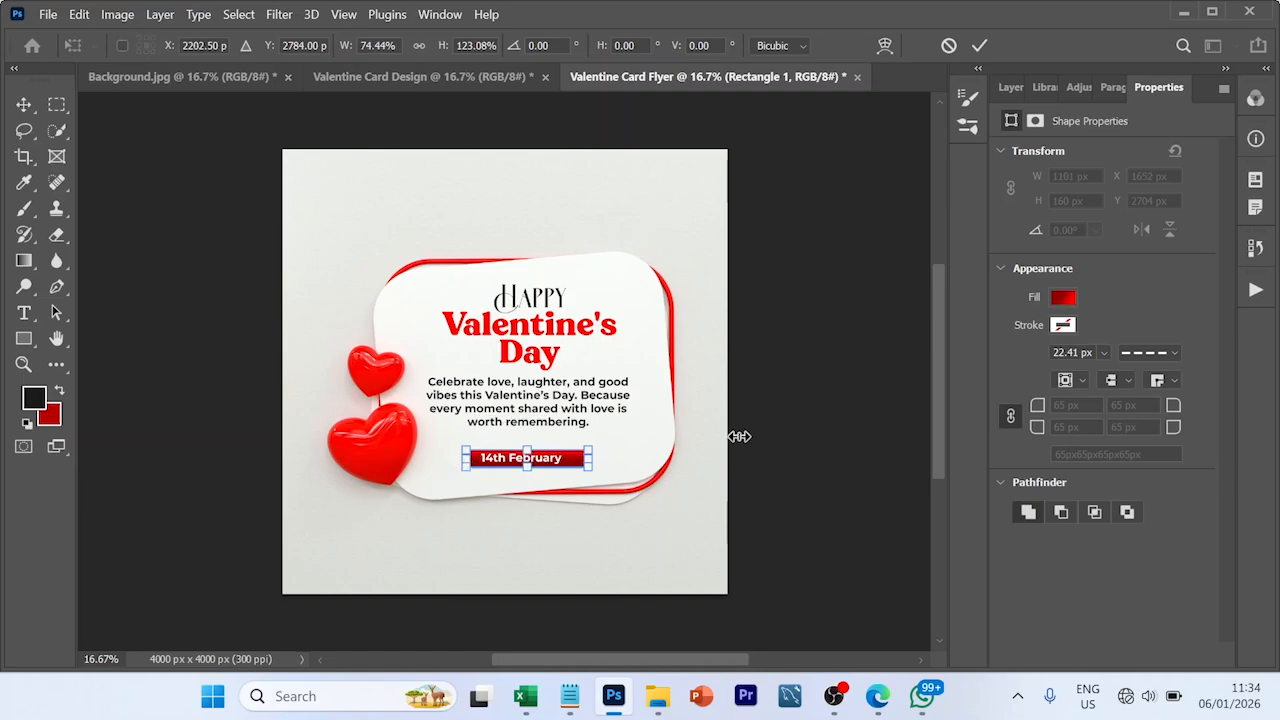
pyautogui.press('Return')
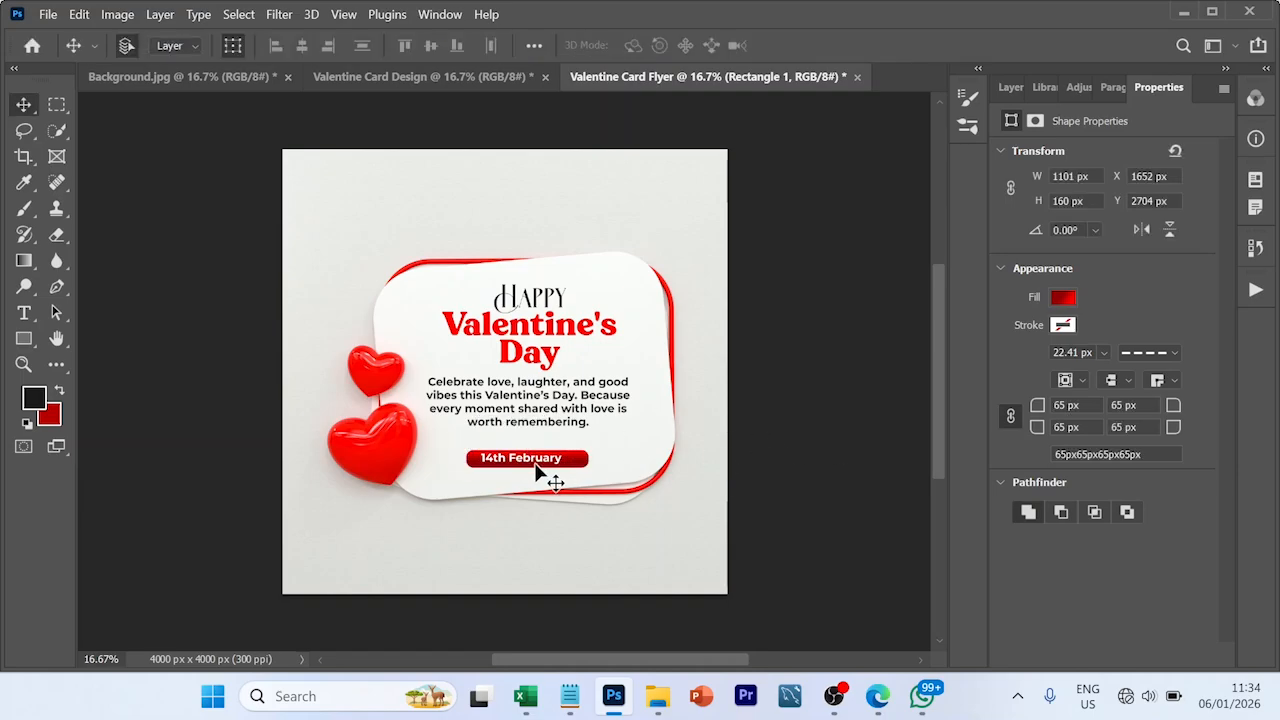
pyautogui.moveTo(541, 458); pyautogui.dragTo(545, 462)
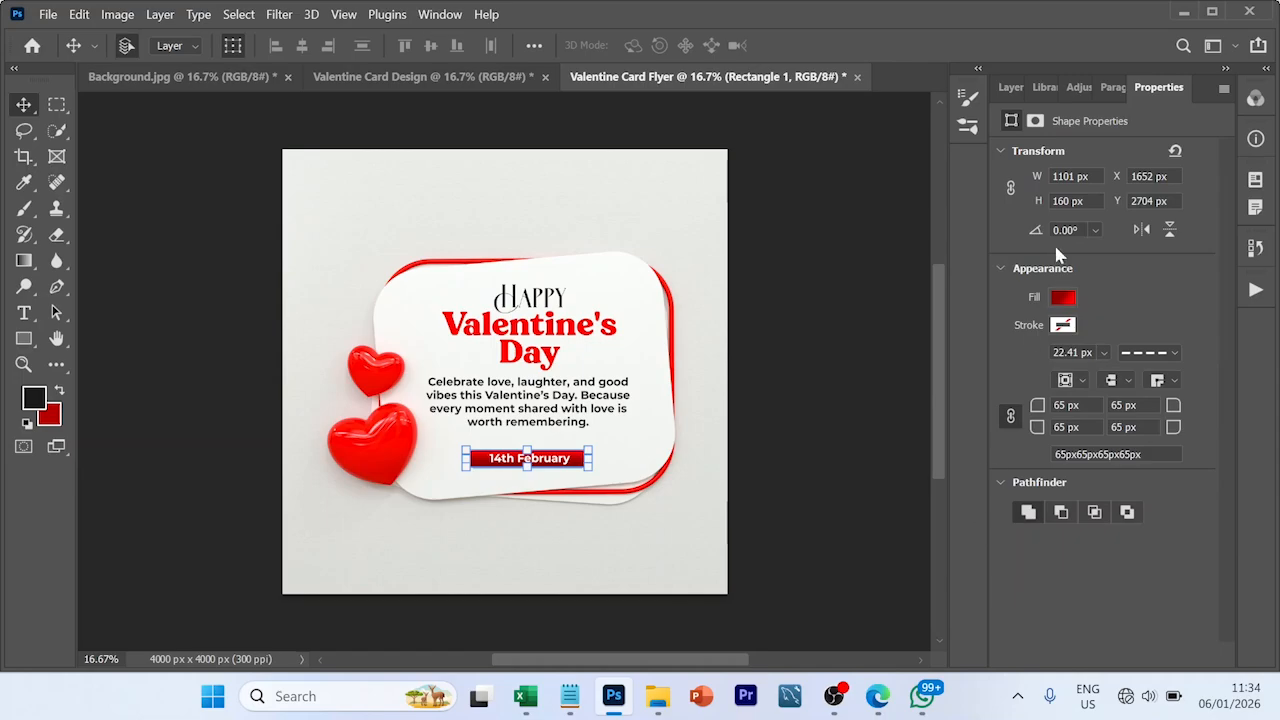
# - Add a black Multiply drop shadow to the red bar at 135°, with distance 63 px, spread 5% and size 104 px
pyautogui.click(1012, 88)
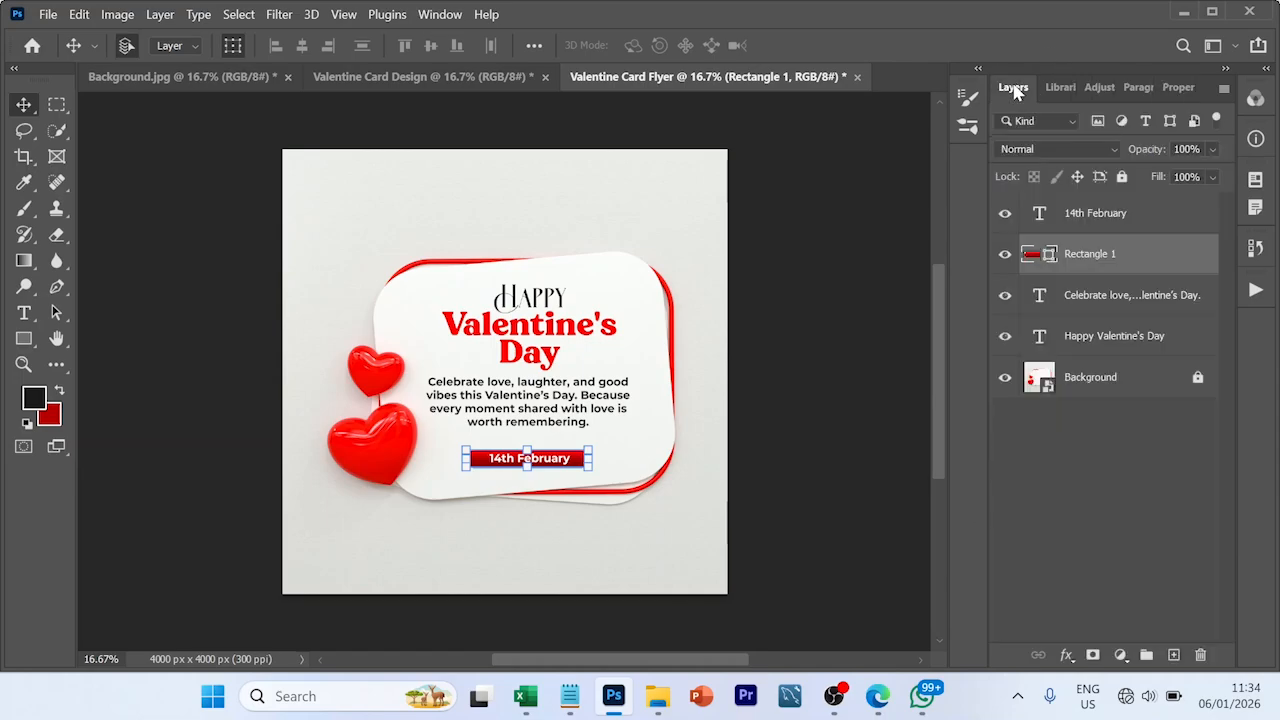
pyautogui.click(1066, 655)
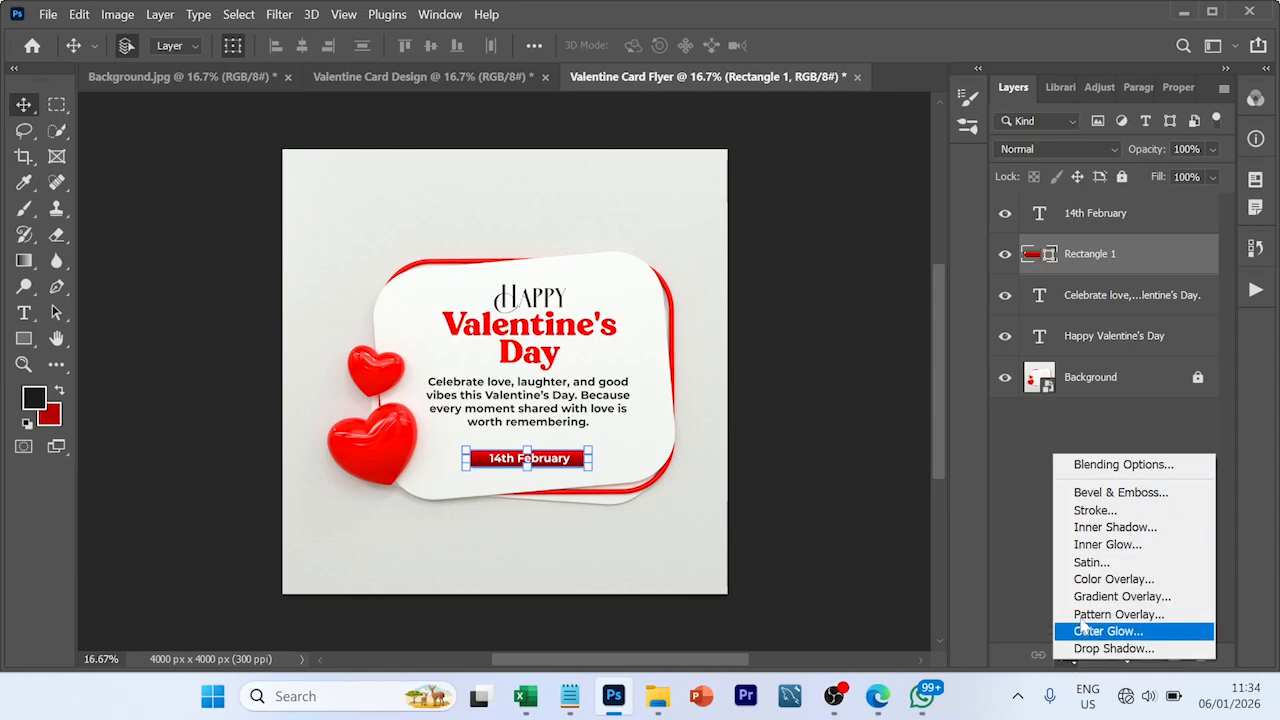
pyautogui.click(1123, 468)
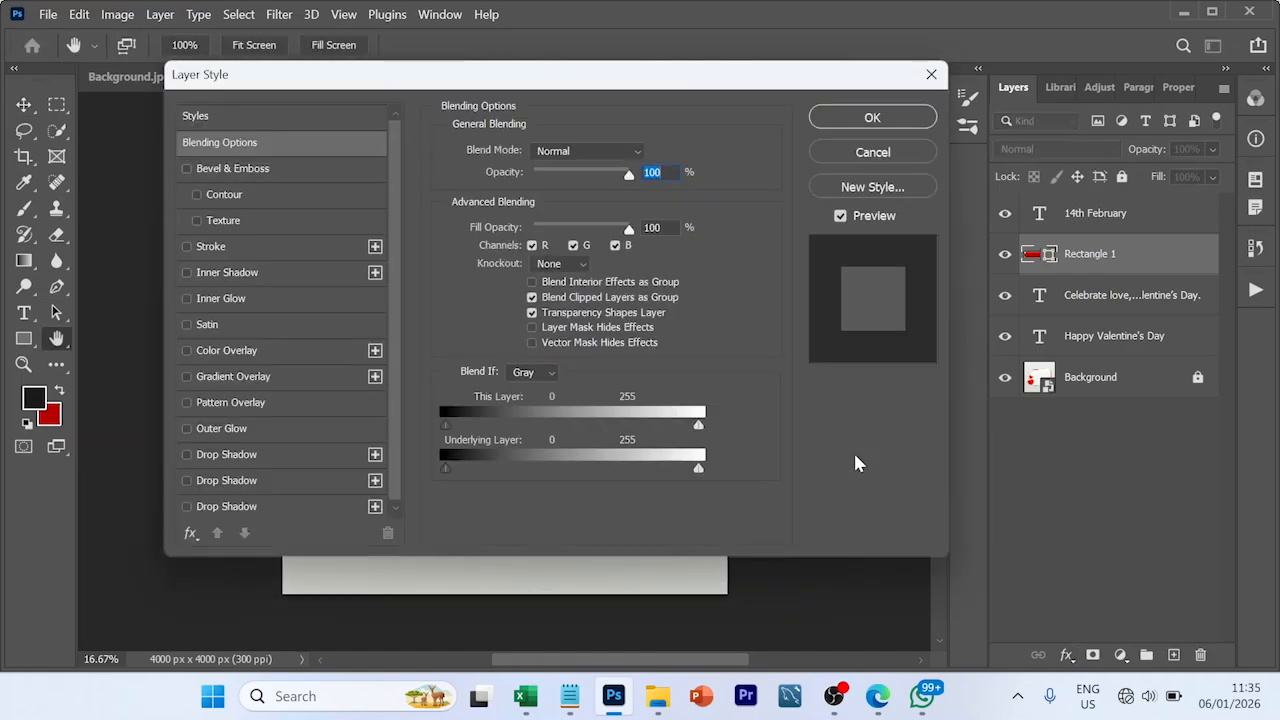
pyautogui.click(263, 455)
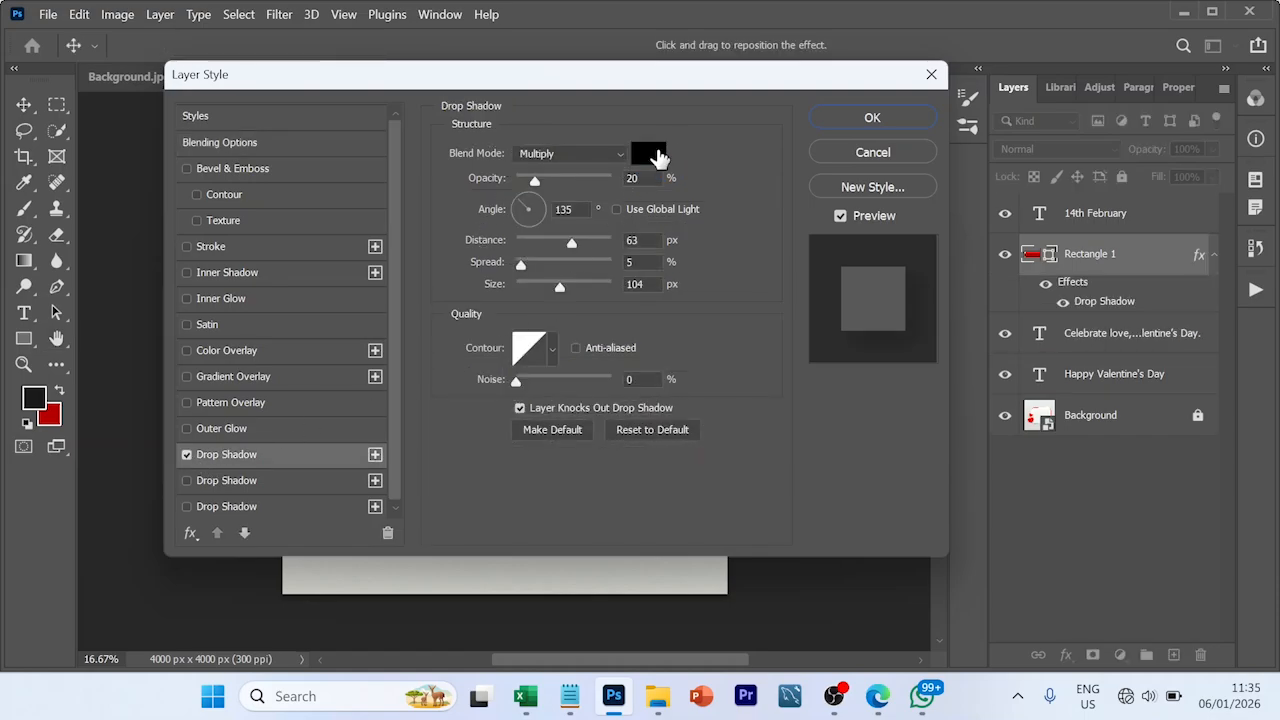
pyautogui.click(652, 160)
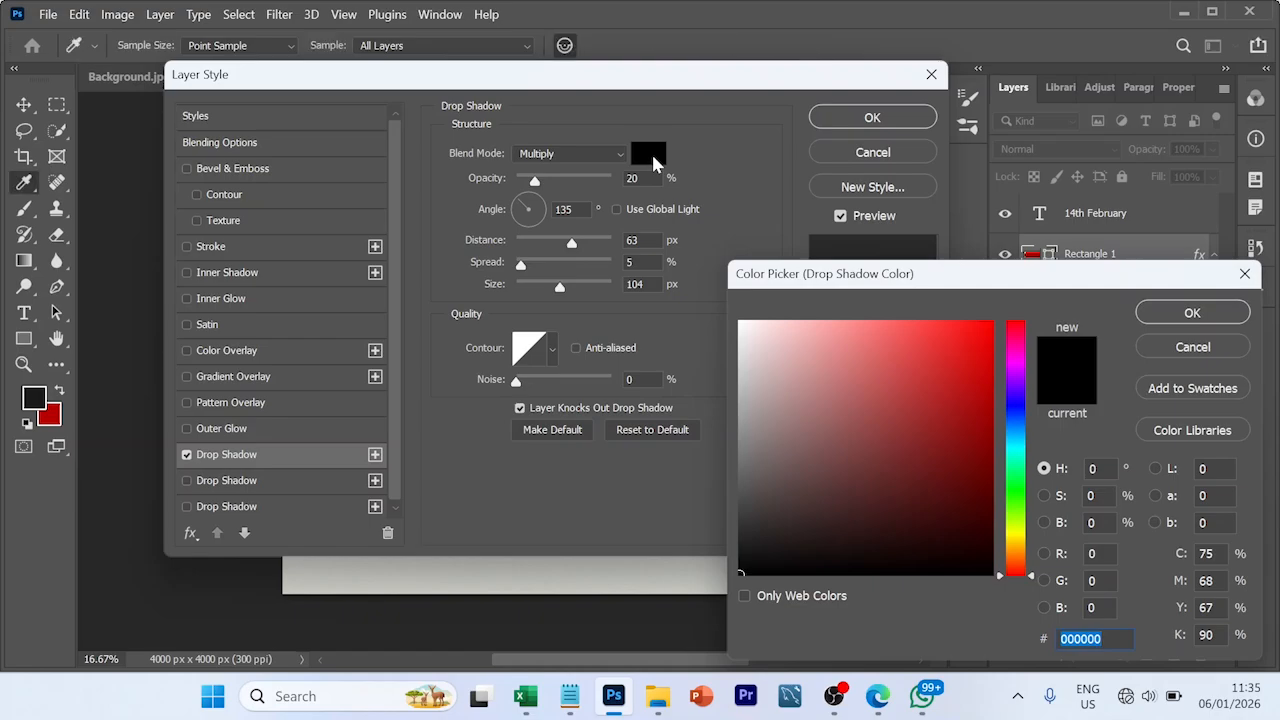
pyautogui.click(1212, 322)
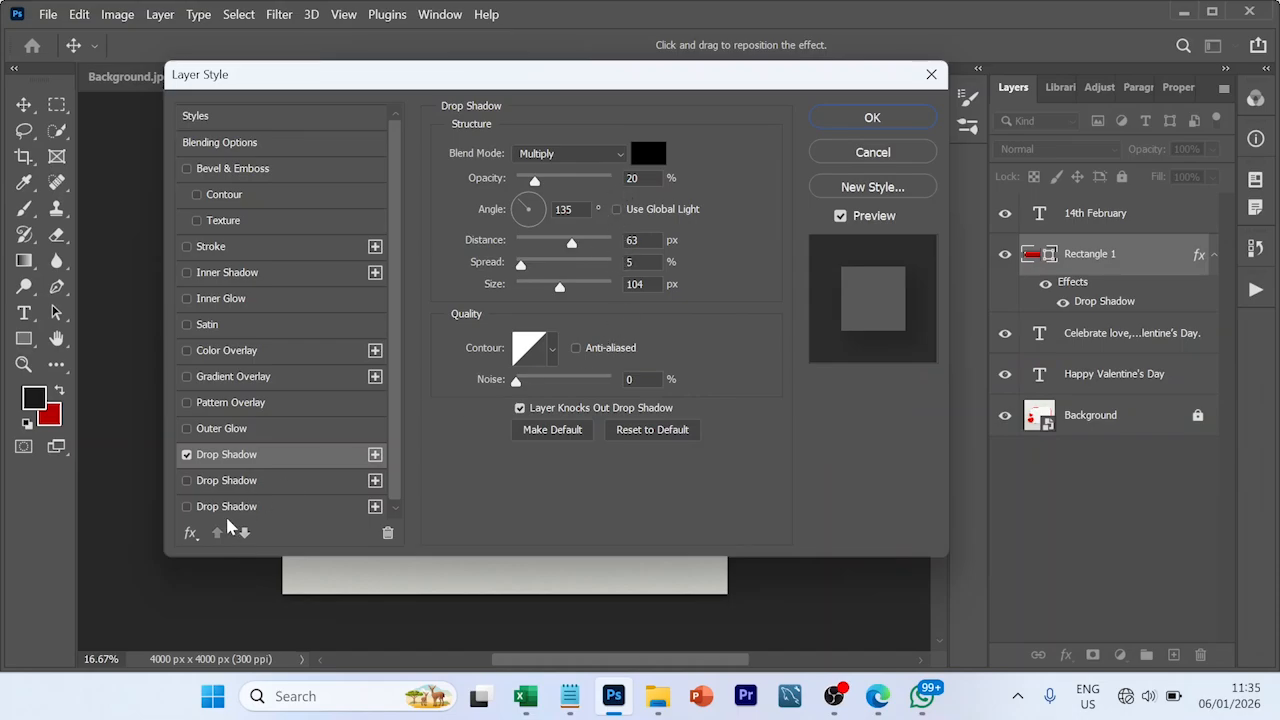
# - Add and apply two more black 5% drop shadows: distance 104 px, spread 15%, size 146 px; and distance 167 px, spread 20%, size 250 px
pyautogui.click(266, 481)
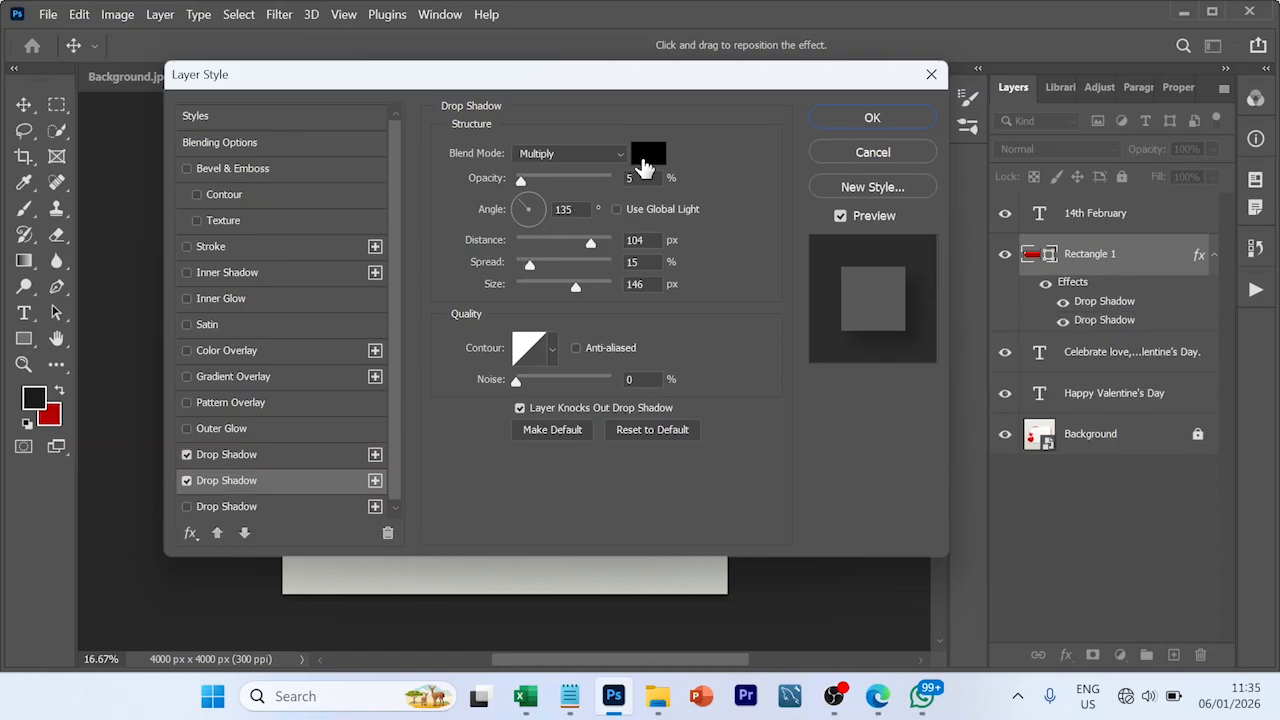
pyautogui.click(265, 511)
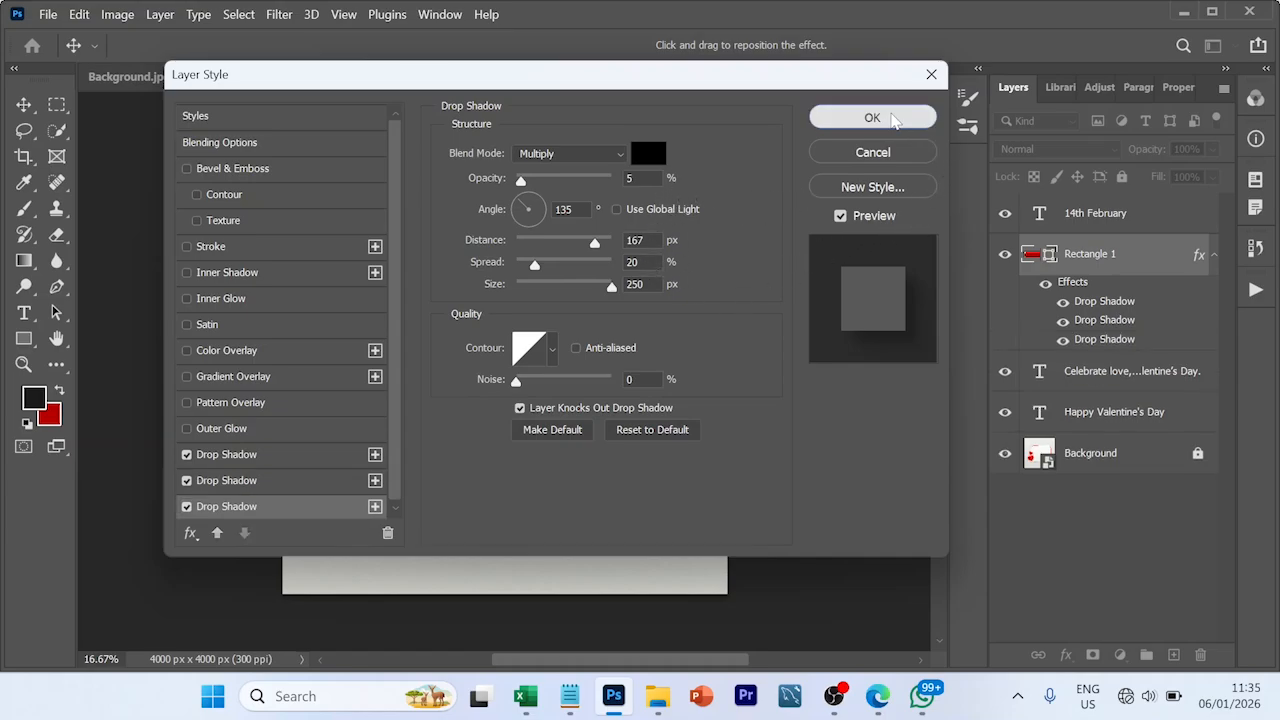
pyautogui.click(872, 118)
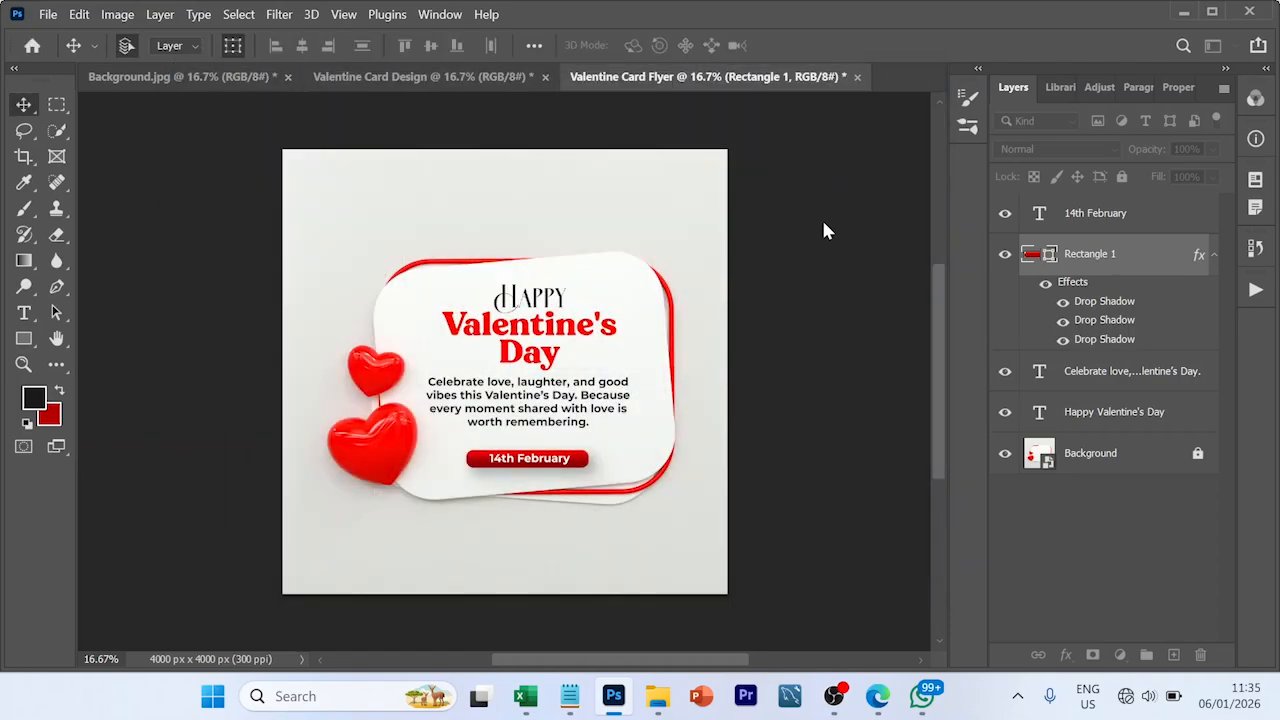
# - Move the message paragraph slightly down towards the red date bar and deselect it
pyautogui.click(800, 341)
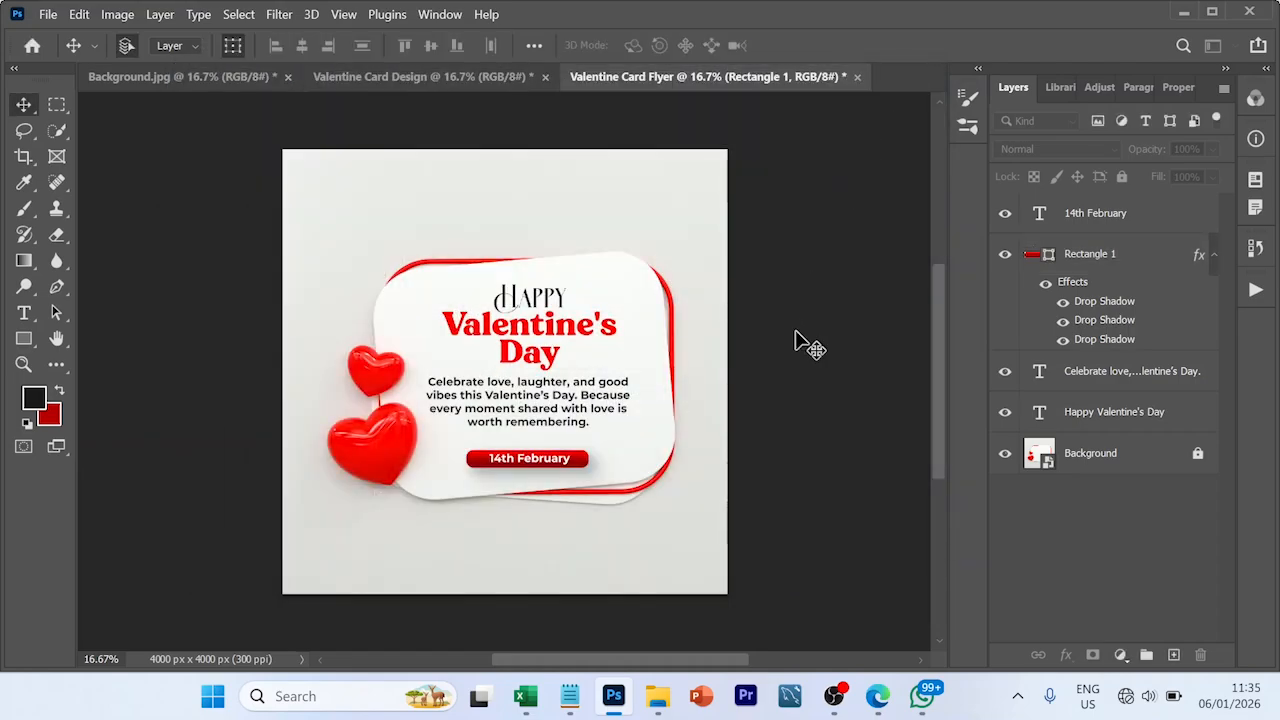
pyautogui.moveTo(572, 408); pyautogui.dragTo(573, 413)
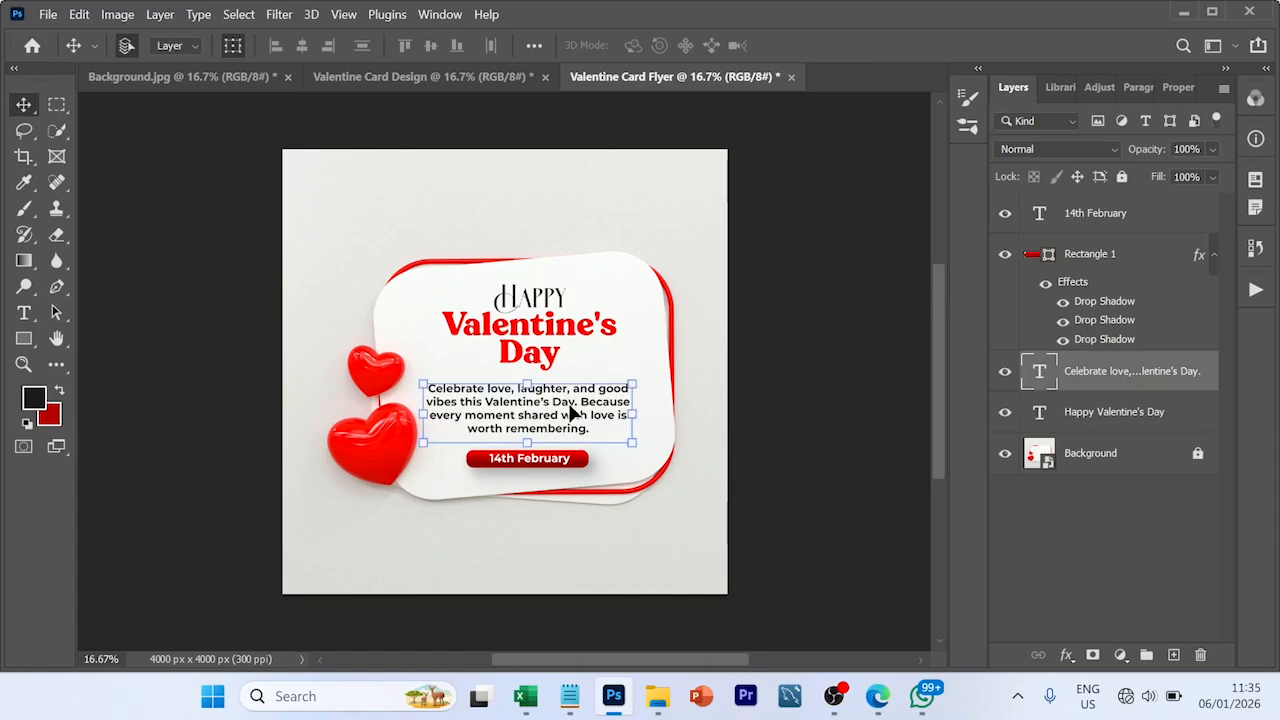
pyautogui.click(810, 368)
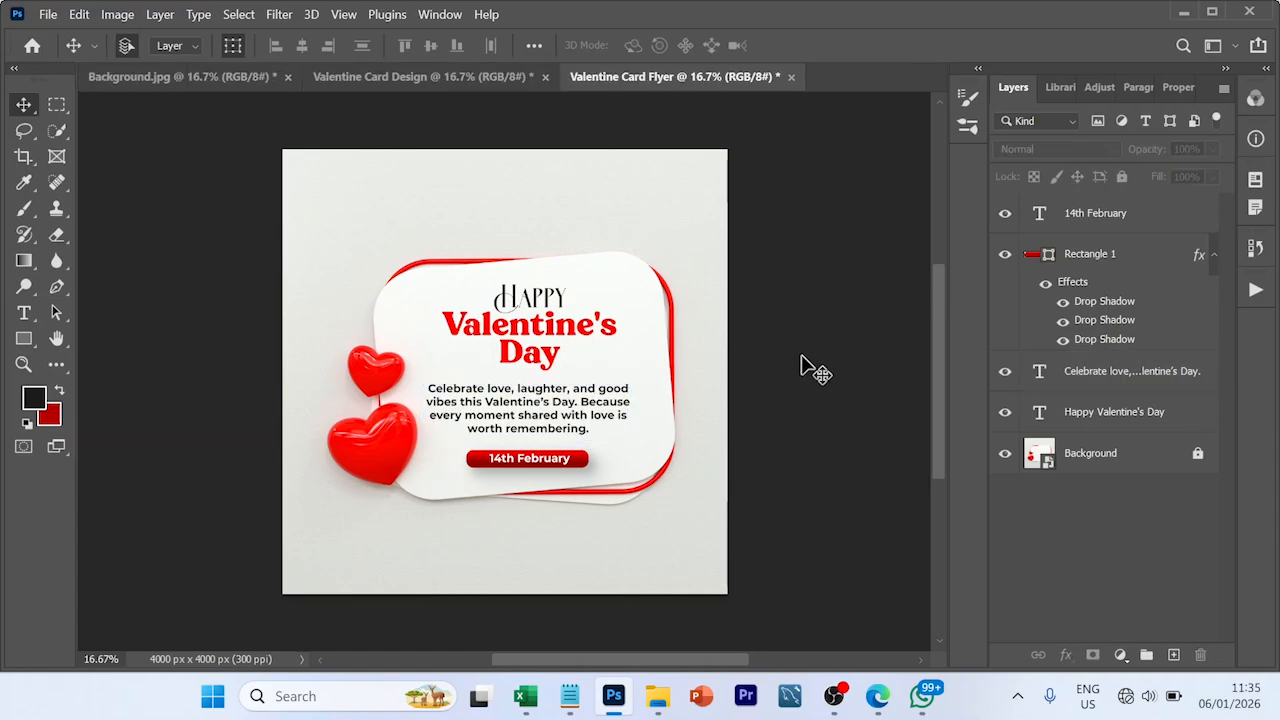